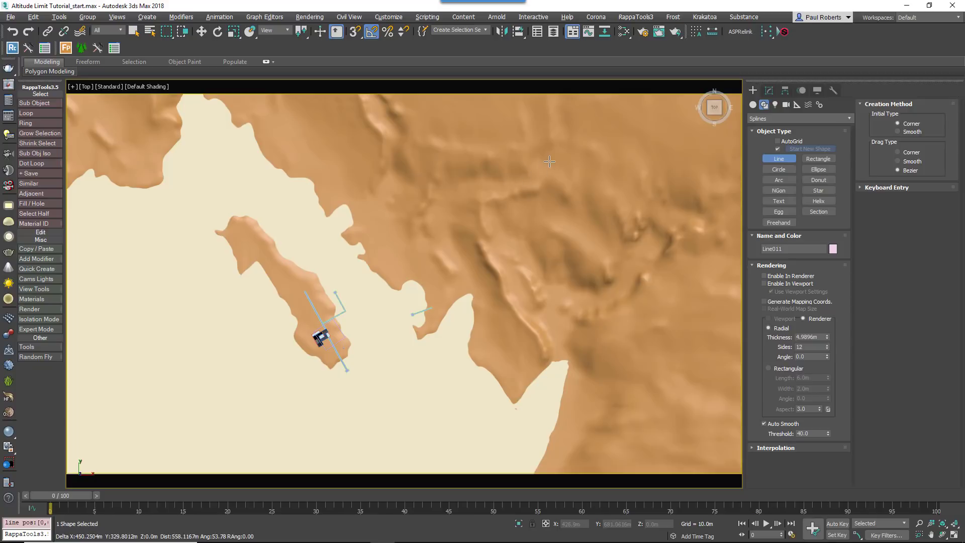
Finish drawing the line and raise it above the terrain to a height of about 142.8 m
right_click(588, 168)
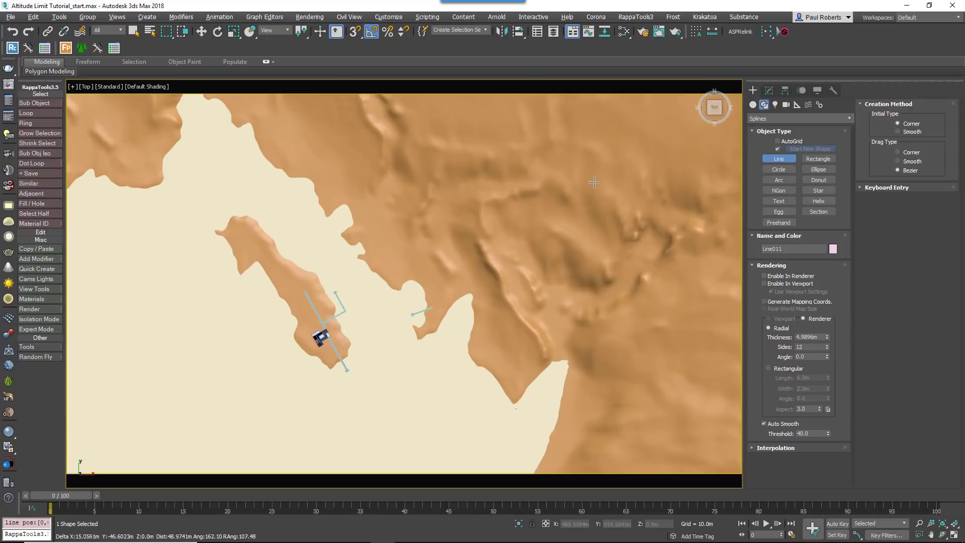
alt+middle_drag(551, 305, 447, 314)
key(w)
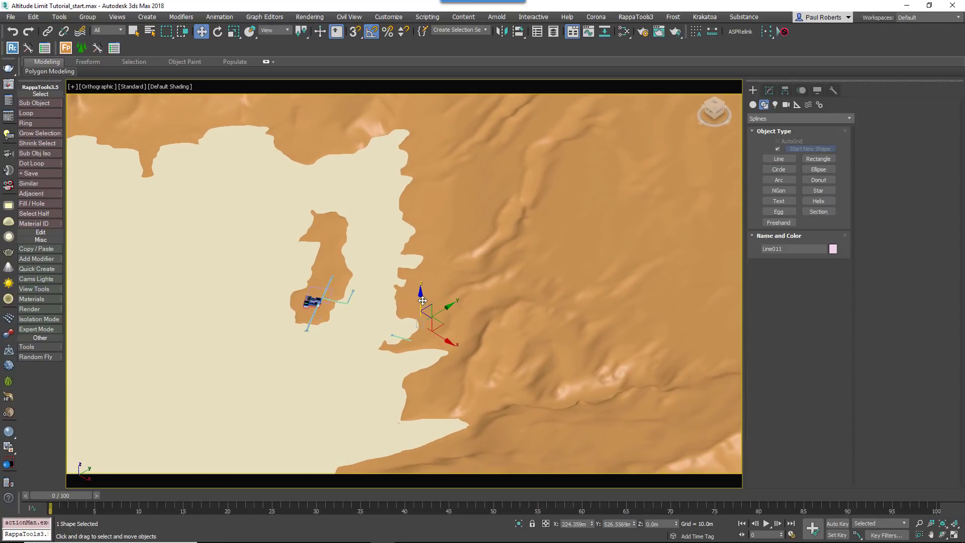
drag(421, 299, 425, 216)
alt+middle_drag(425, 216, 433, 237)
Load the Glue utility for the raised line
click(832, 90)
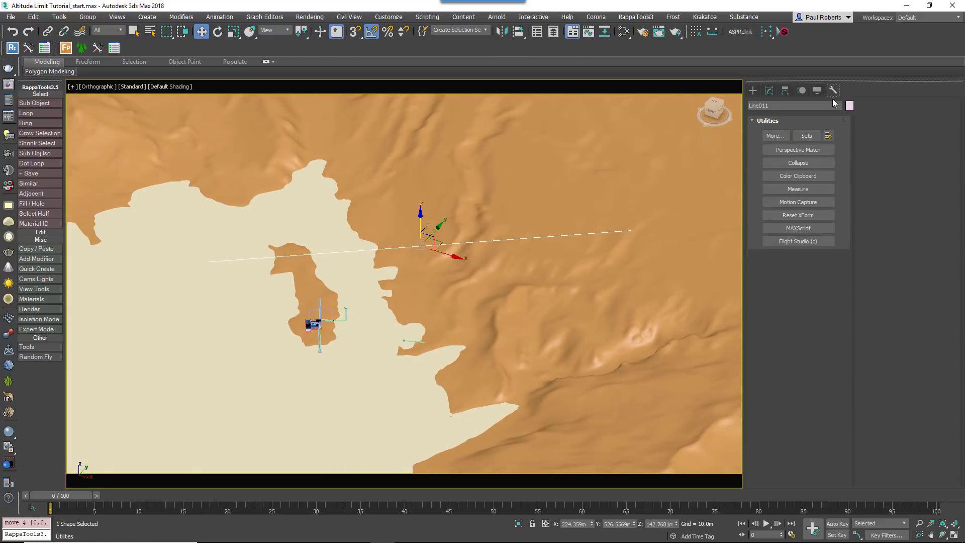
click(767, 137)
click(454, 271)
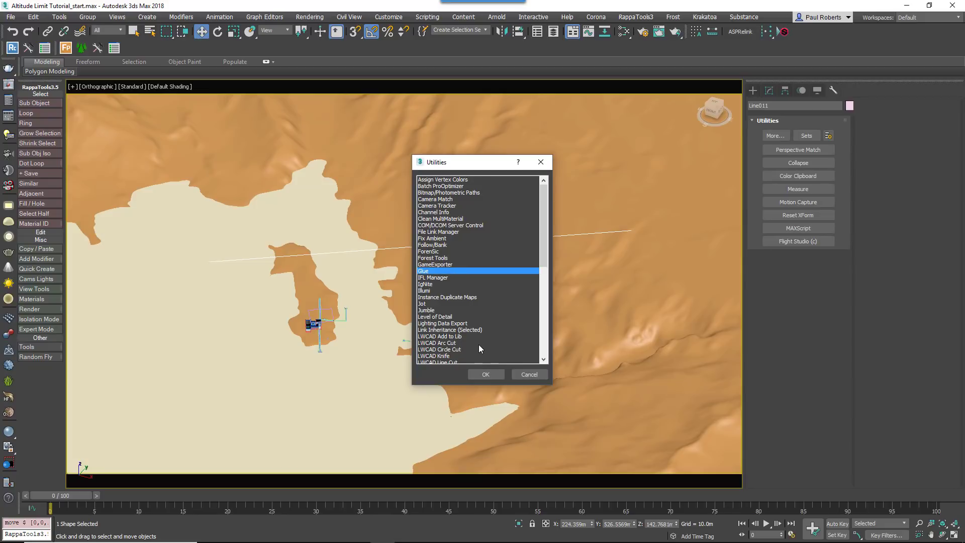
click(483, 374)
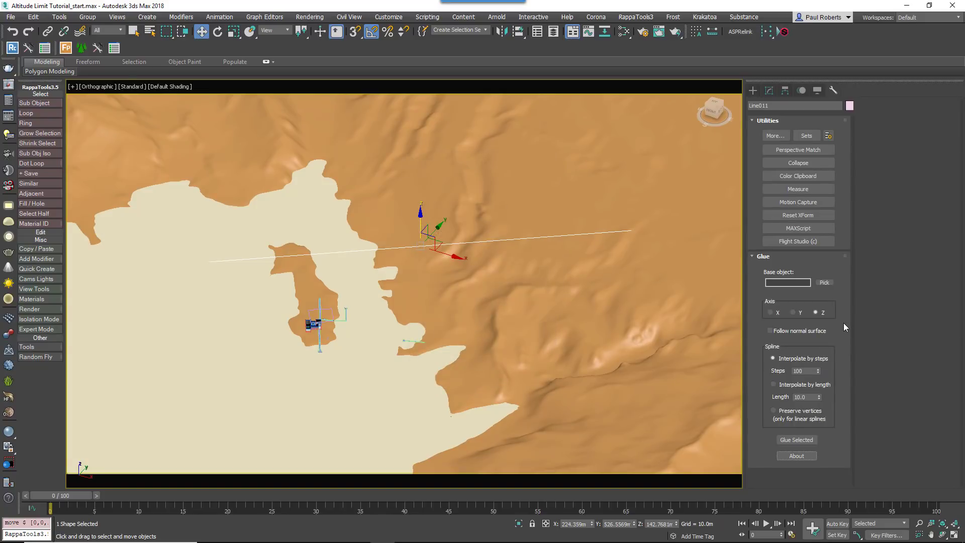
alt+middle_drag(648, 320, 730, 315)
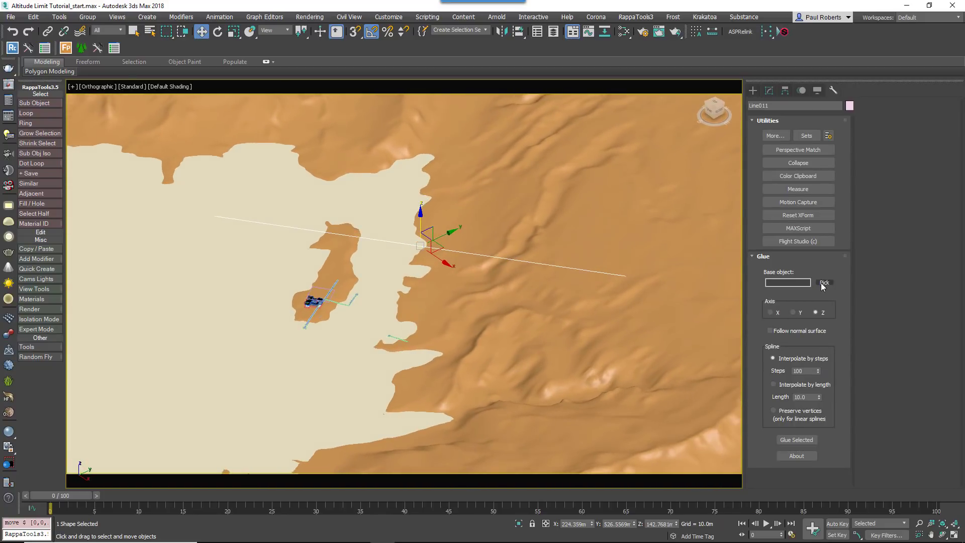
Glue the raised line onto the Terrain object, interpolating by 150 steps
click(824, 283)
click(689, 323)
double_click(804, 370)
text(150)
key(Return)
click(806, 440)
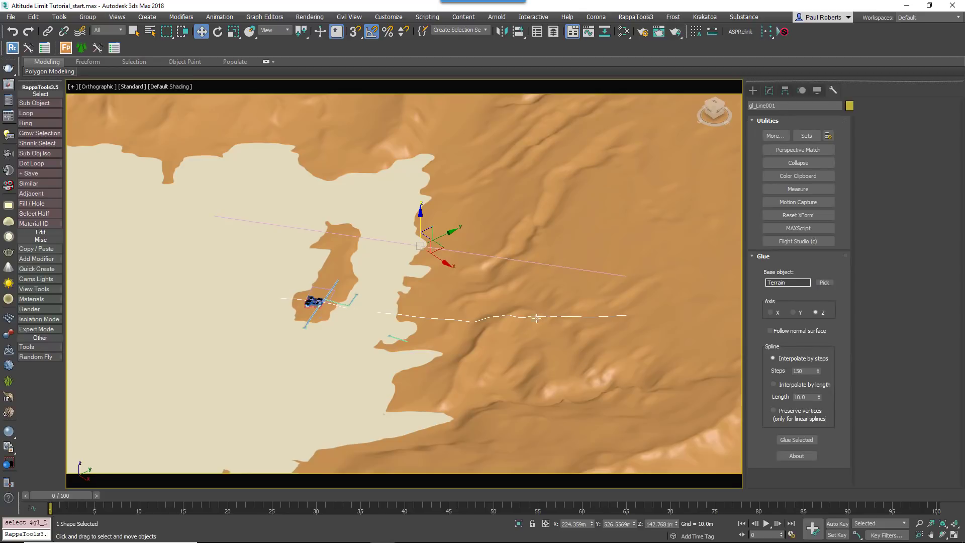
Isolate the glued spline and extrude it by -14 m
key(alt+q)
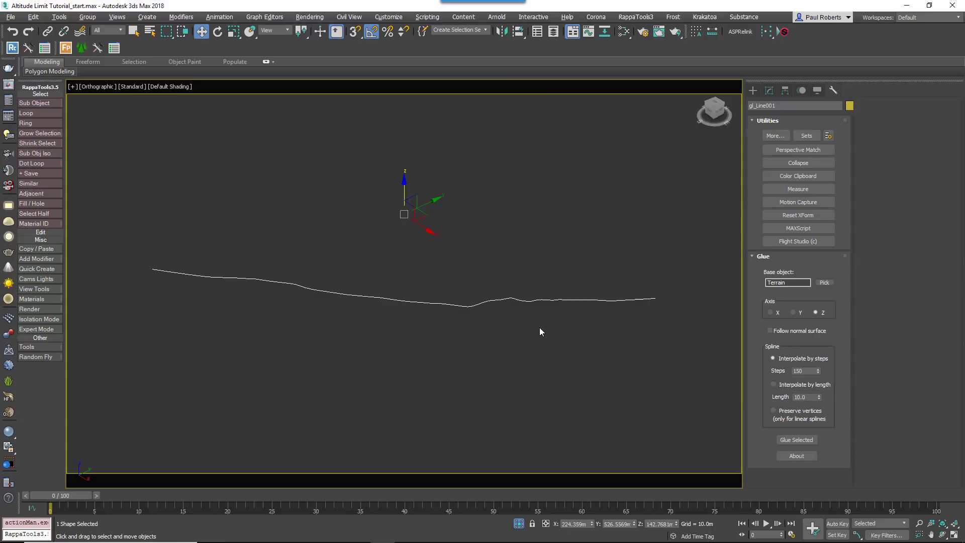
alt+middle_drag(539, 330, 548, 316)
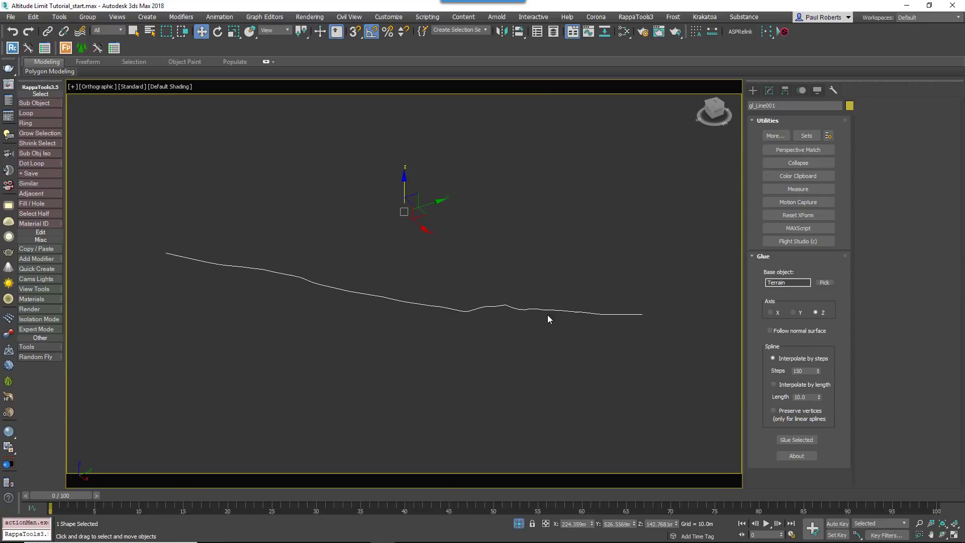
click(769, 91)
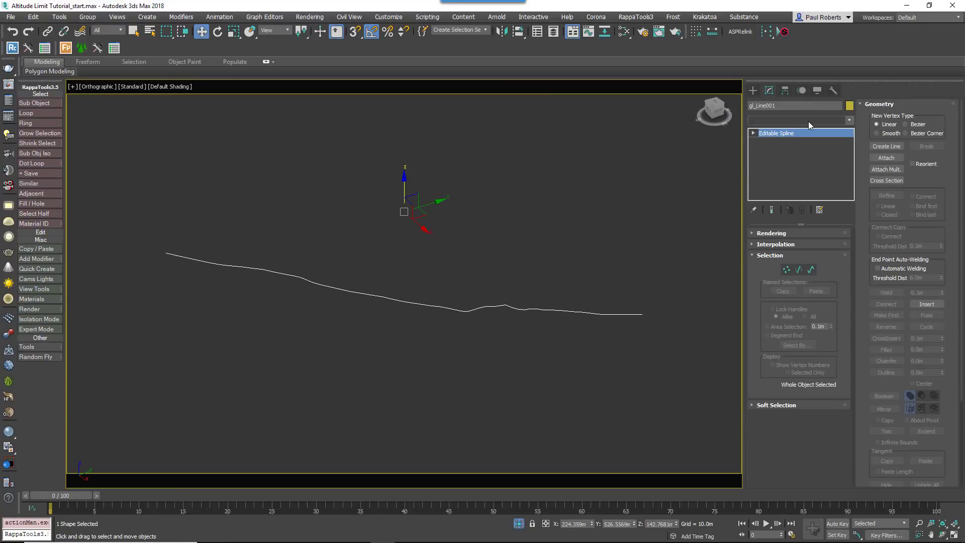
click(807, 121)
text(ext)
key(Return)
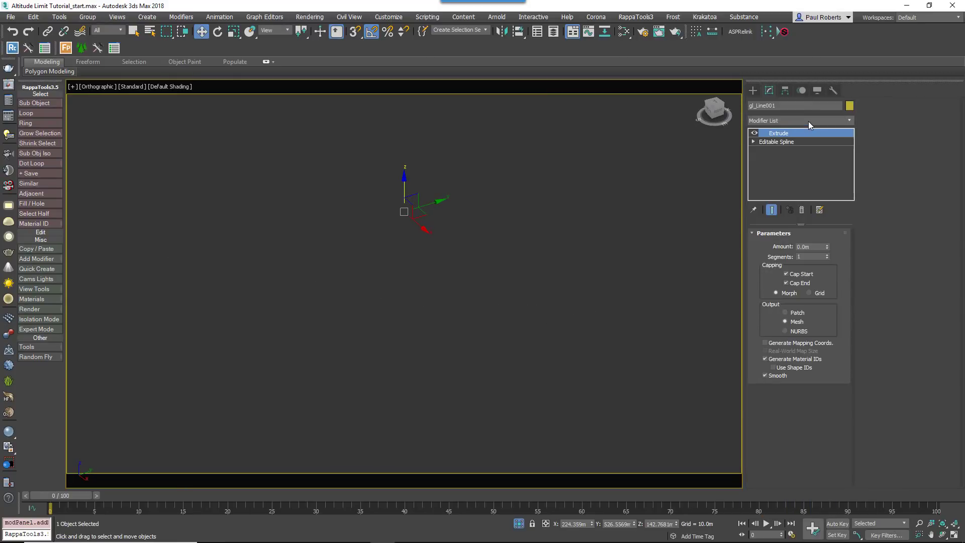
double_click(810, 247)
text(-14)
key(Return)
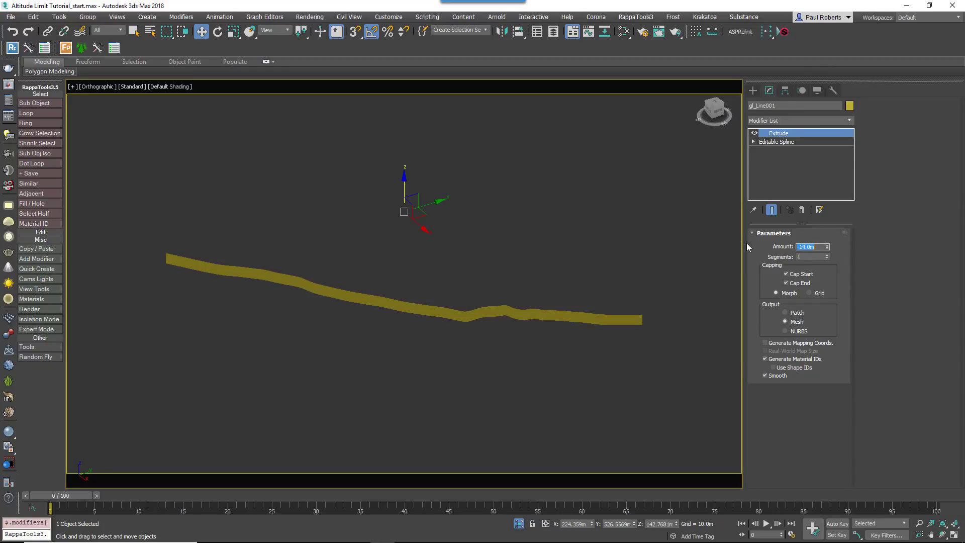
Add a Shell modifier to the extruded strip with an inner amount of about 42 m
click(780, 120)
text(shell)
key(Return)
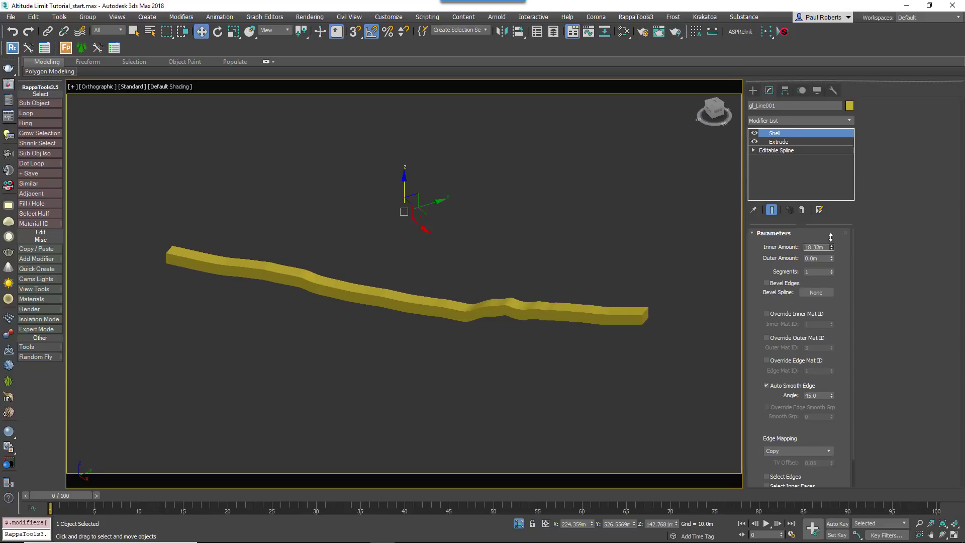
drag(832, 245, 737, 117)
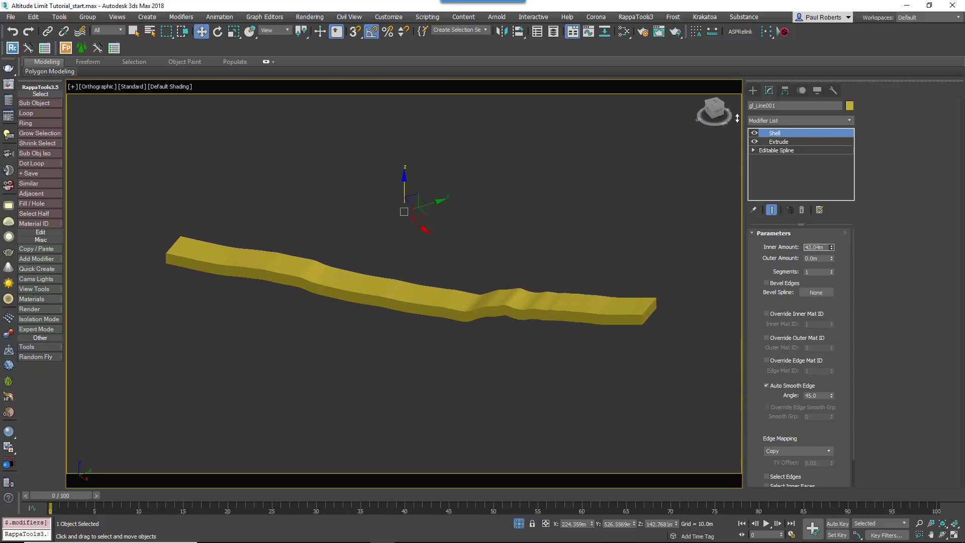
Bring back the full scene, draw a standard plane across the water around the small island, and isolate it
click(519, 523)
click(752, 90)
click(798, 118)
click(774, 127)
click(817, 193)
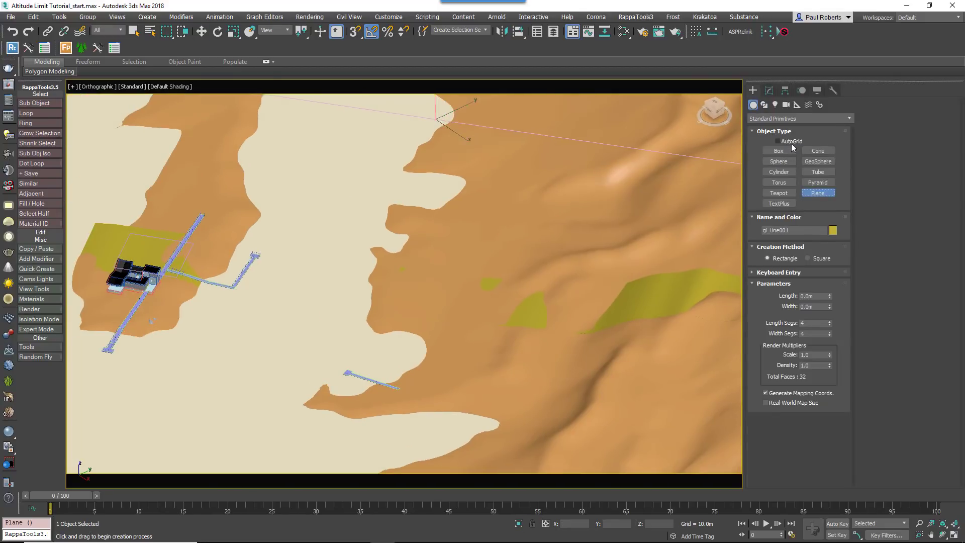
drag(146, 134, 590, 365)
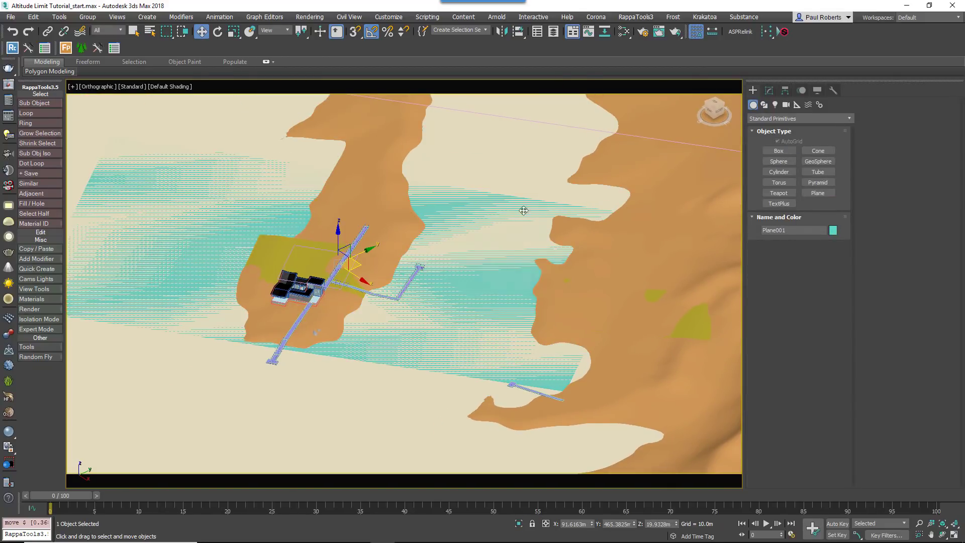
key(alt+q)
middle_drag(300, 118, 388, 224)
scroll(388, 224, down, 5)
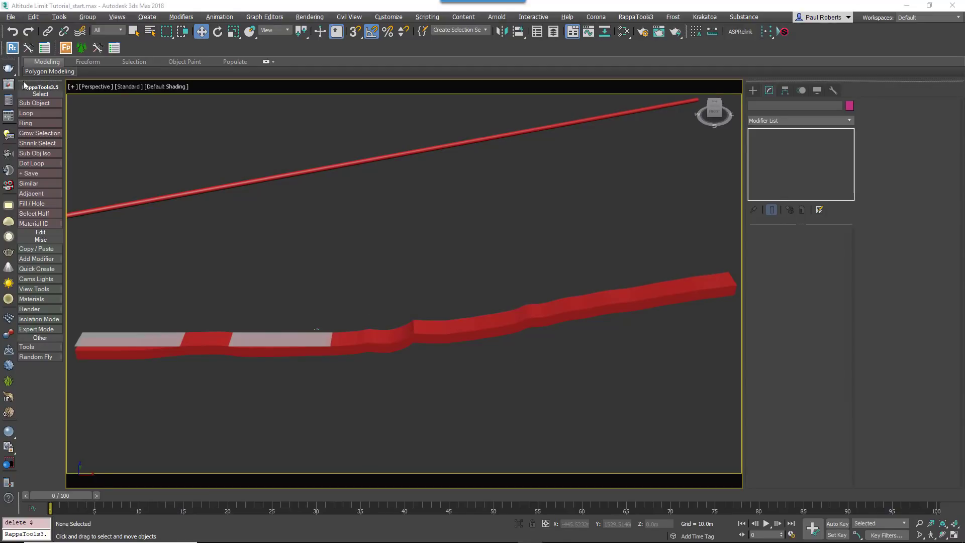
Review the saved renders in the V-Ray frame buffer history for the altitude ranges of each vegetation and rock type
click(9, 84)
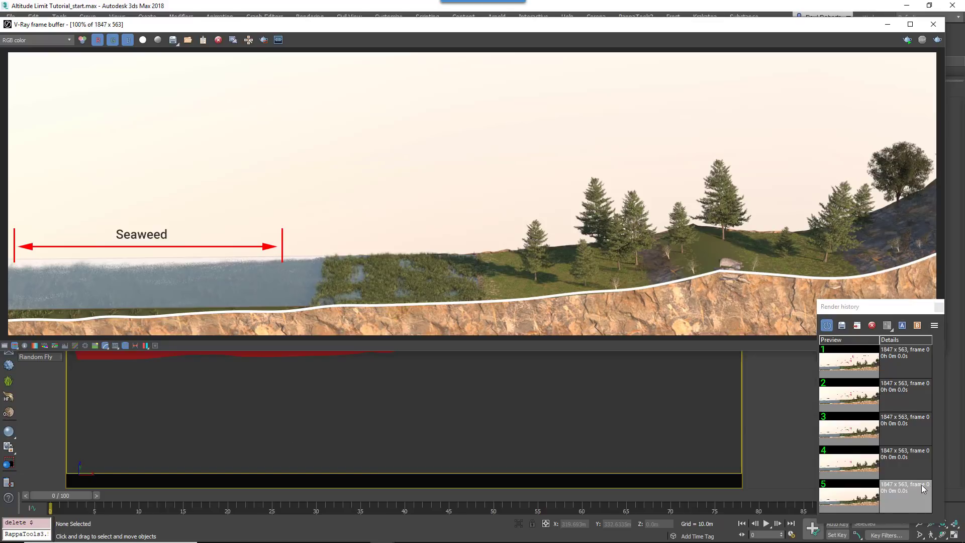
click(916, 459)
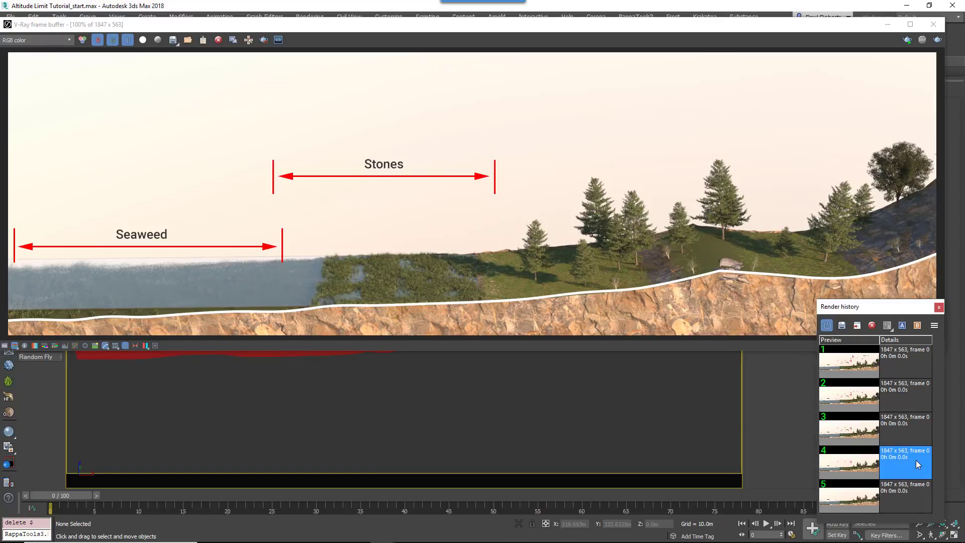
click(910, 426)
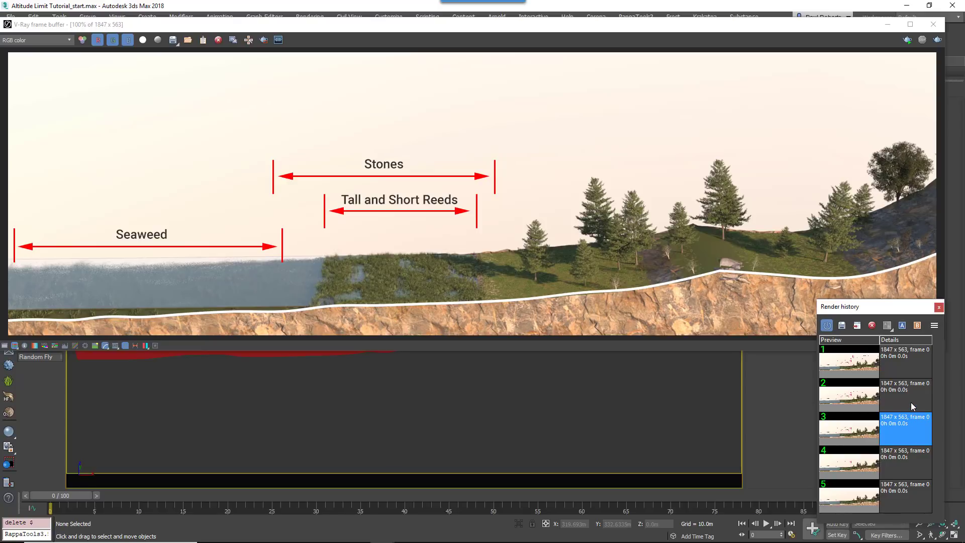
click(911, 403)
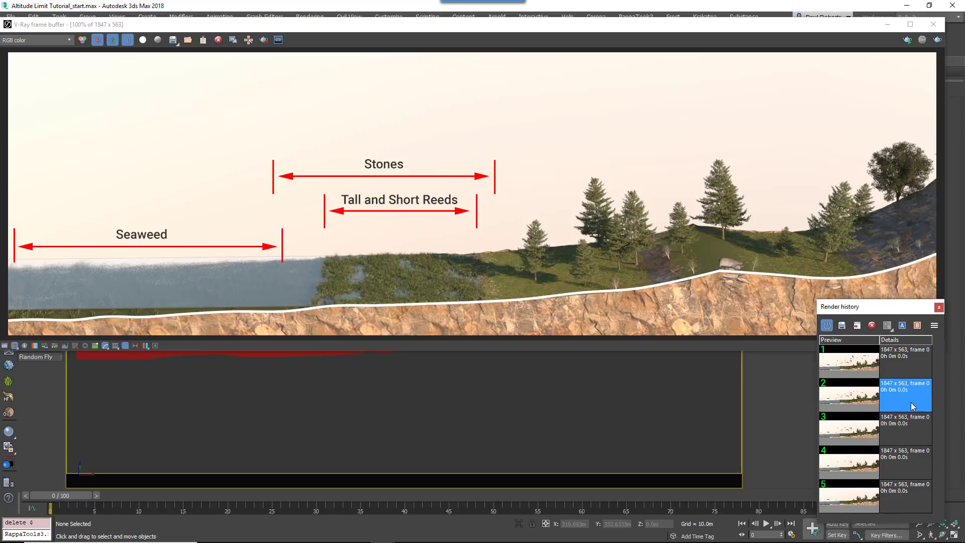
click(902, 366)
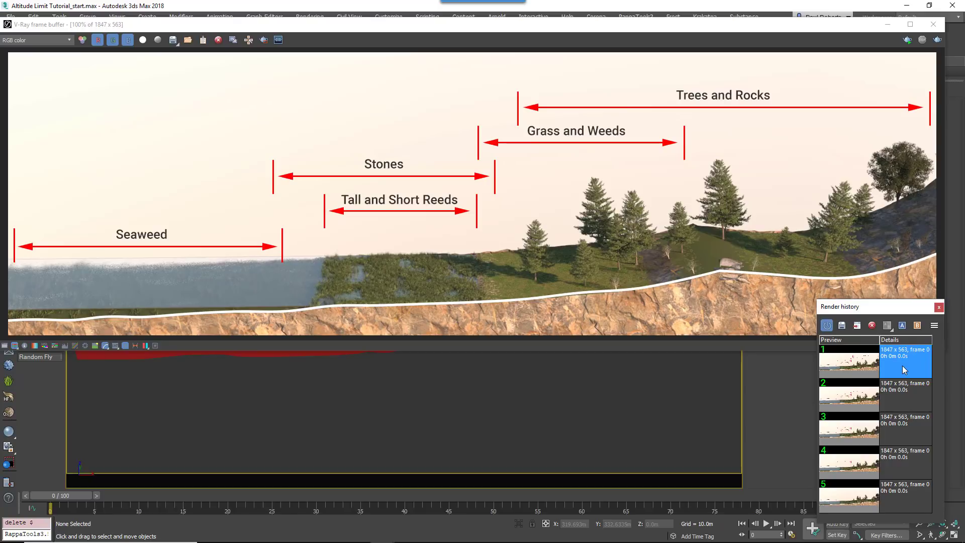
click(938, 307)
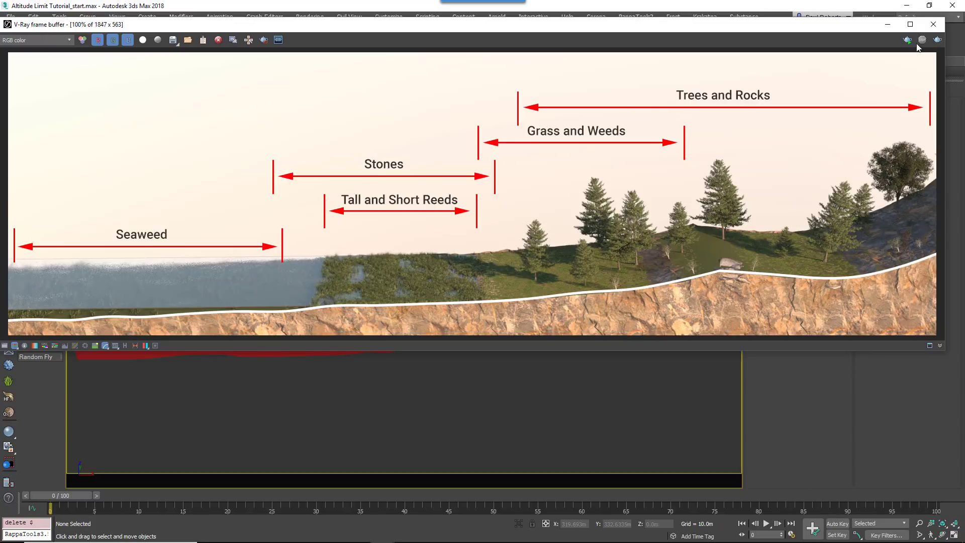
click(932, 25)
Create a Forest Pro scatter object on the surface of the long red terrain strip
click(772, 151)
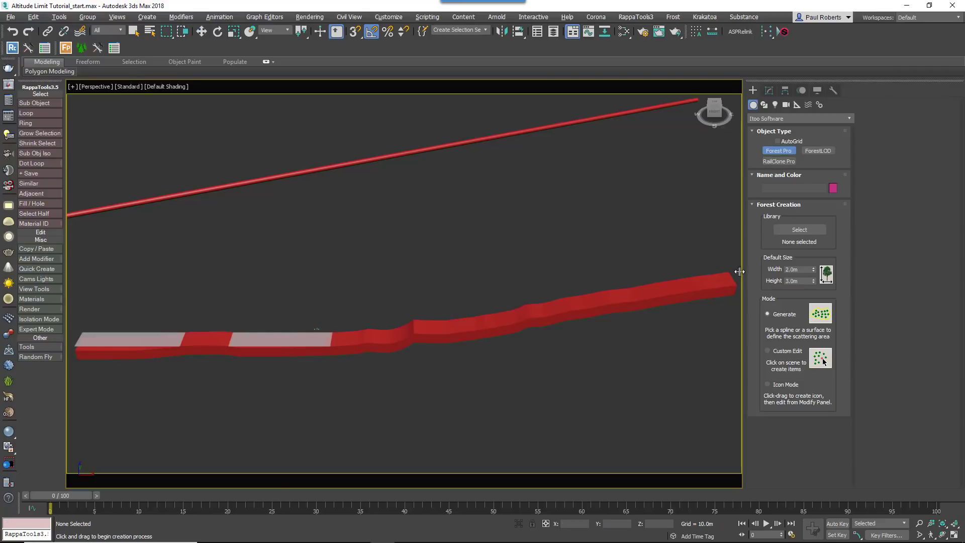
click(605, 319)
right_click(571, 368)
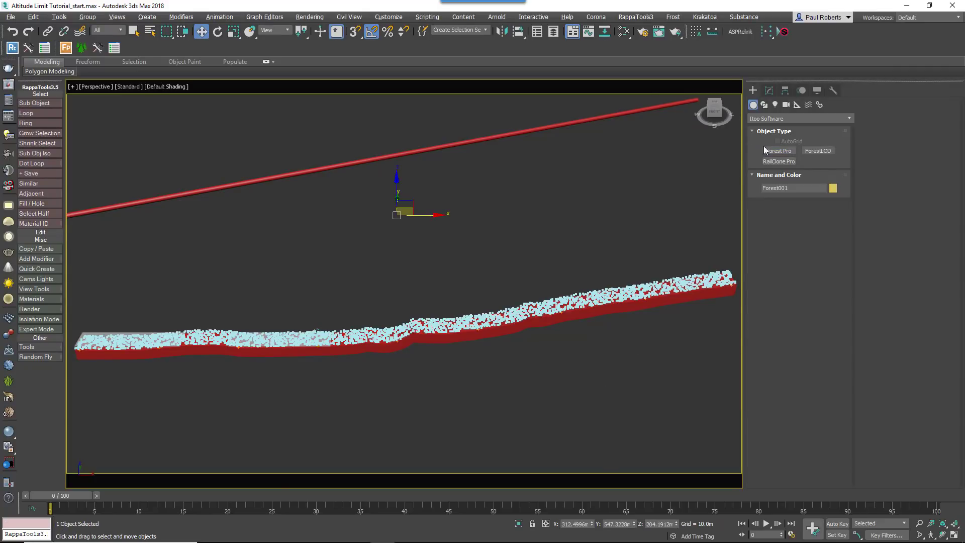
Import American Elm 1 and Black Pine 1 from the 3D Starter Library into the forest's geometry
click(768, 91)
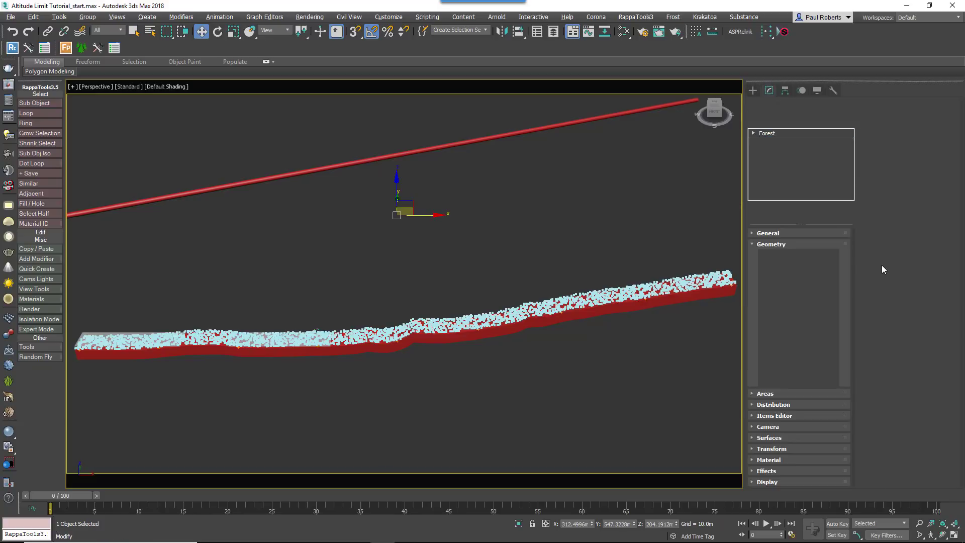
click(922, 189)
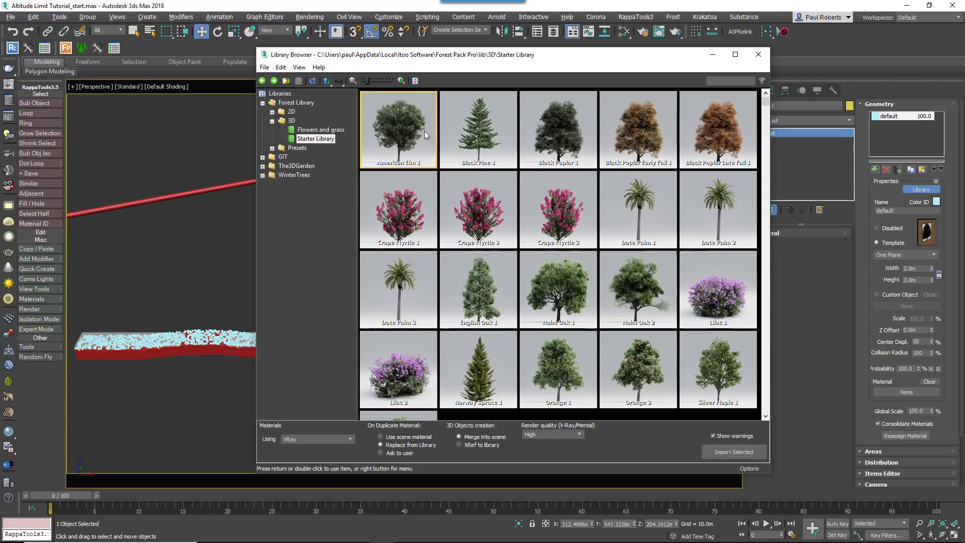
click(459, 137)
ctrl+click(406, 143)
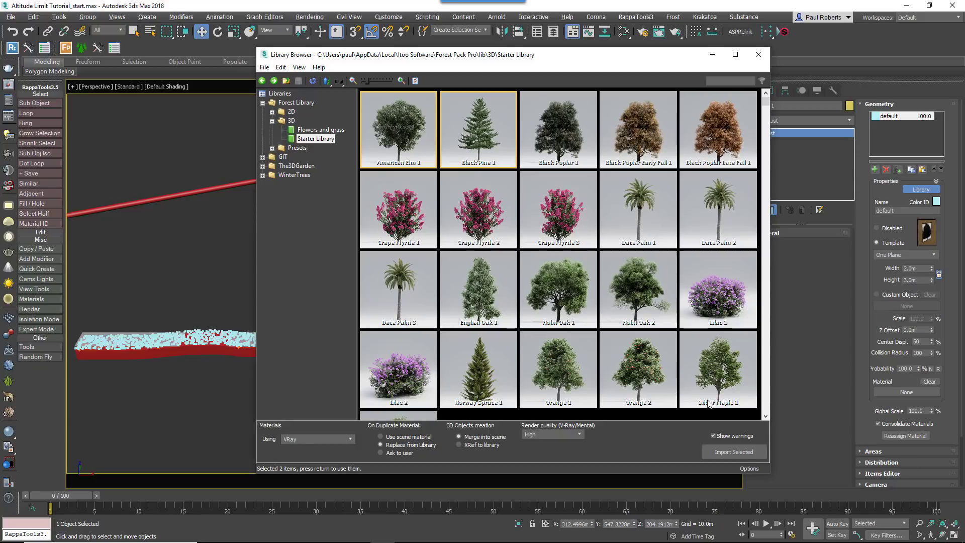
click(729, 455)
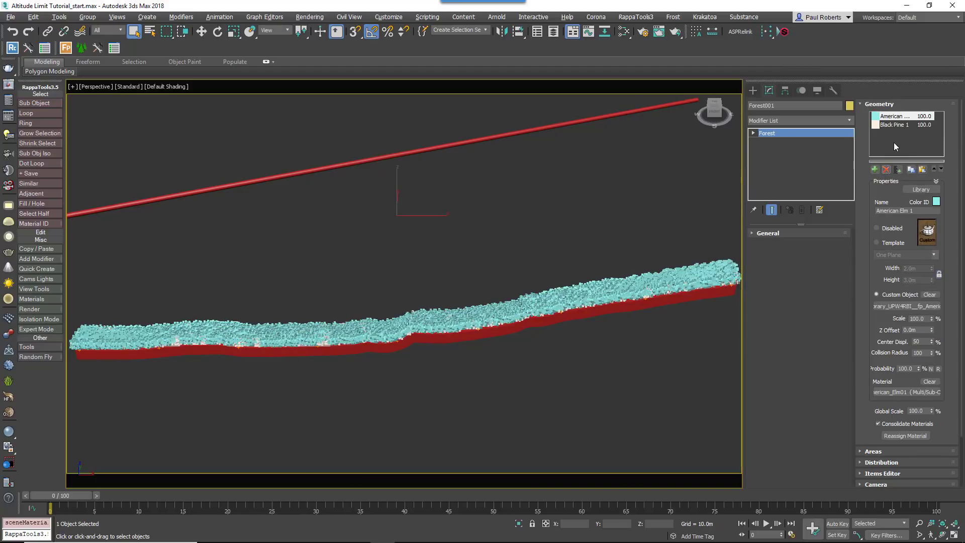
Set the American Elm 1 item's probability to 20%
double_click(909, 368)
text(20)
key(Return)
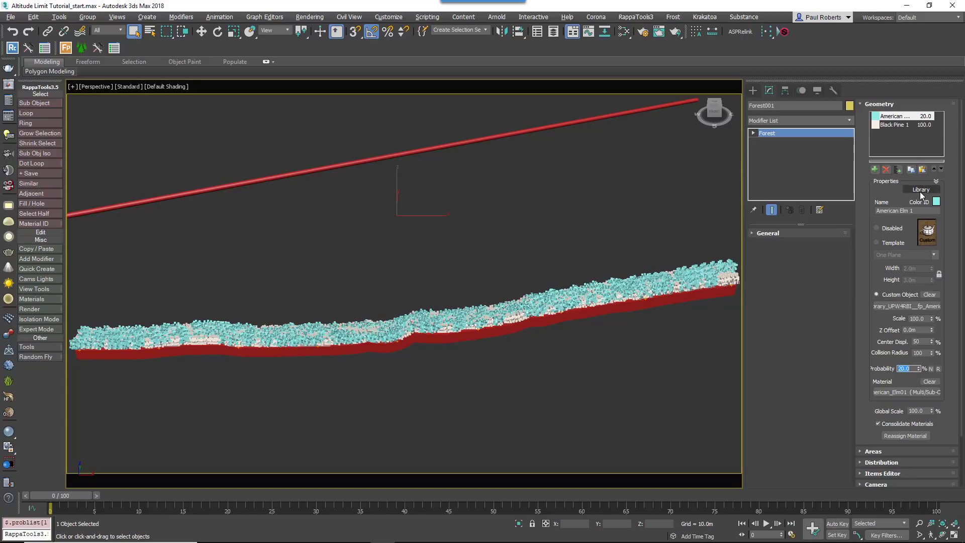
Change the forest's distribution image to Patches 1
click(879, 104)
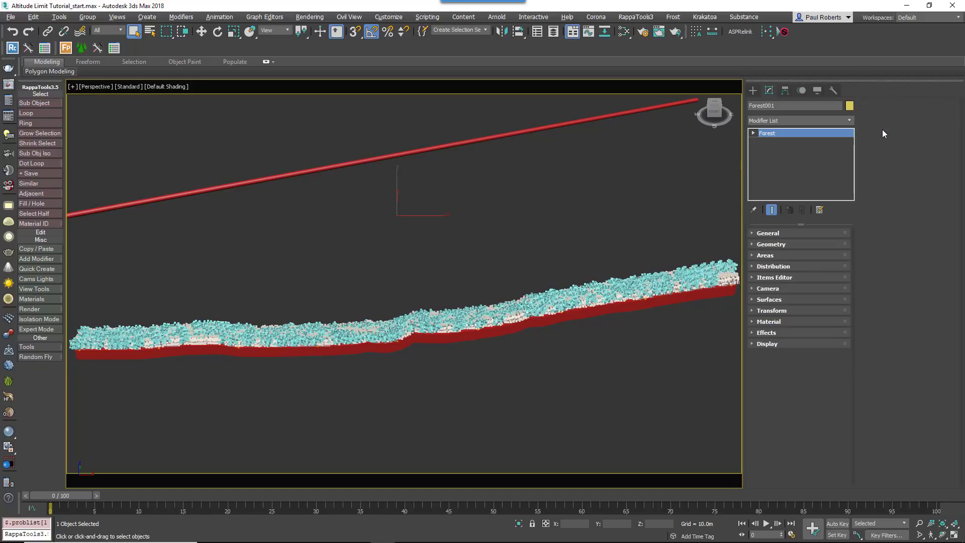
click(790, 267)
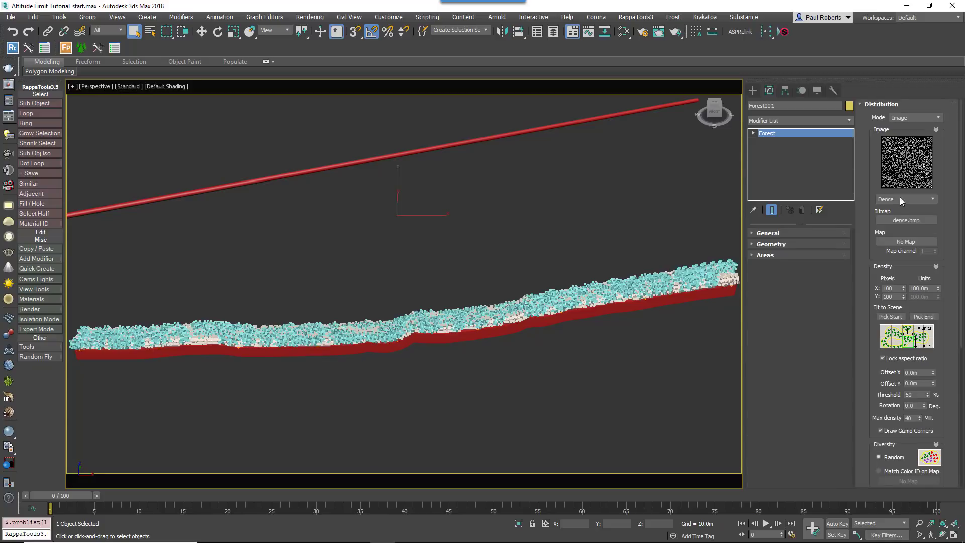
click(897, 199)
click(897, 221)
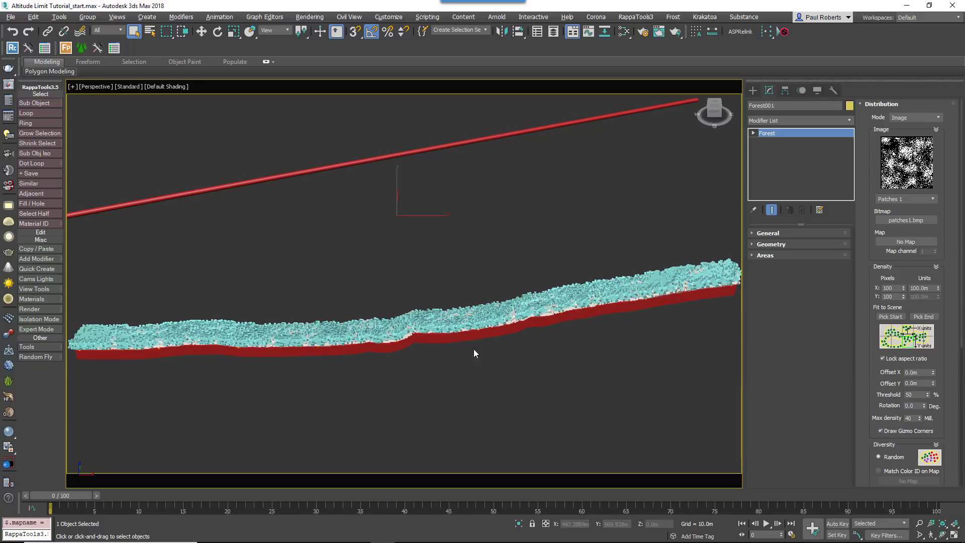
Set the forest's distribution density to 500 m units in X
middle_drag(414, 346, 477, 342)
scroll(477, 343, up, 4)
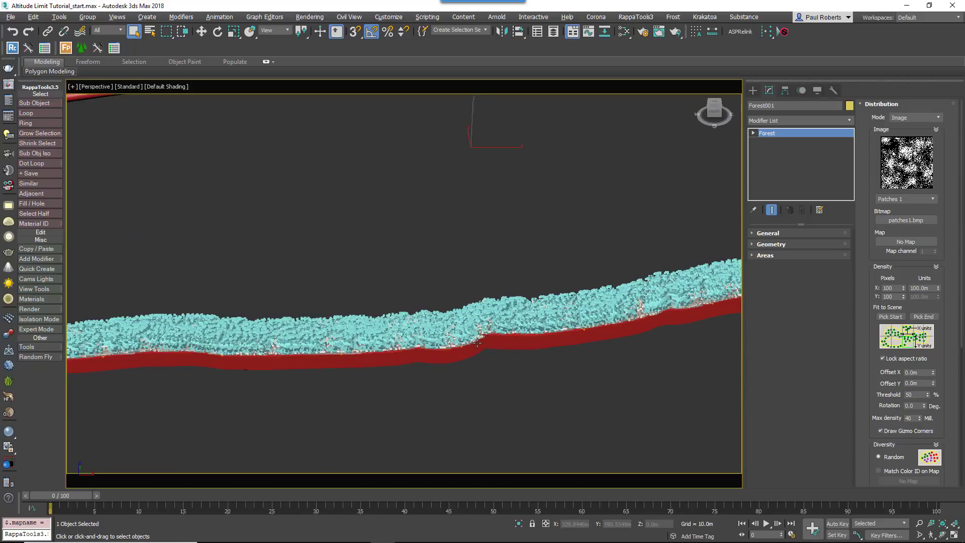
drag(927, 287, 911, 289)
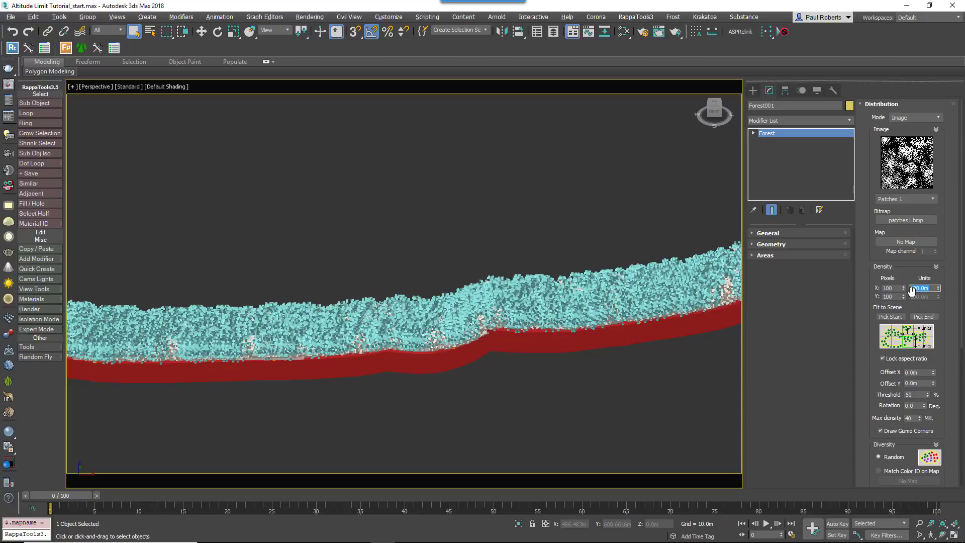
text(500)
key(Return)
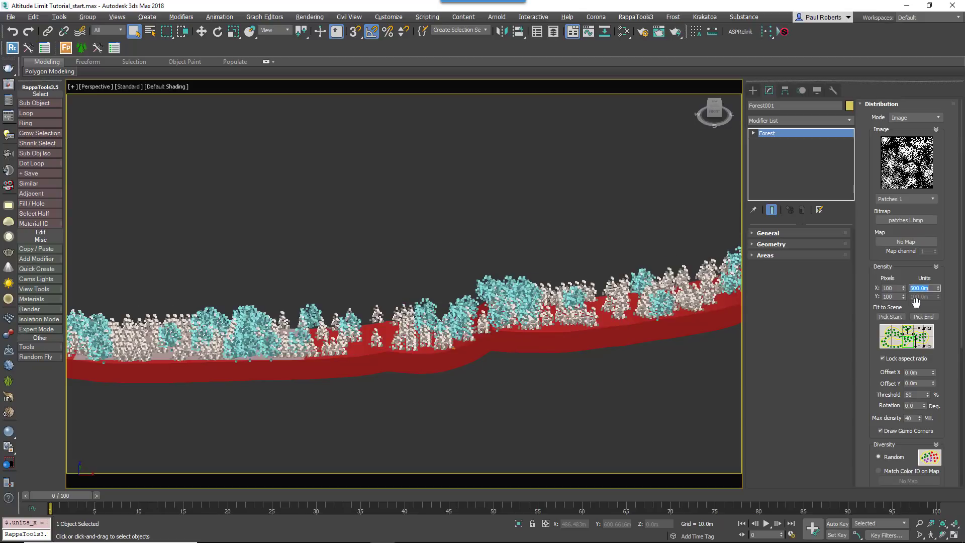
Enable random scale for the forest and set its maximum to 150%
alt+middle_drag(464, 330, 532, 311)
click(880, 104)
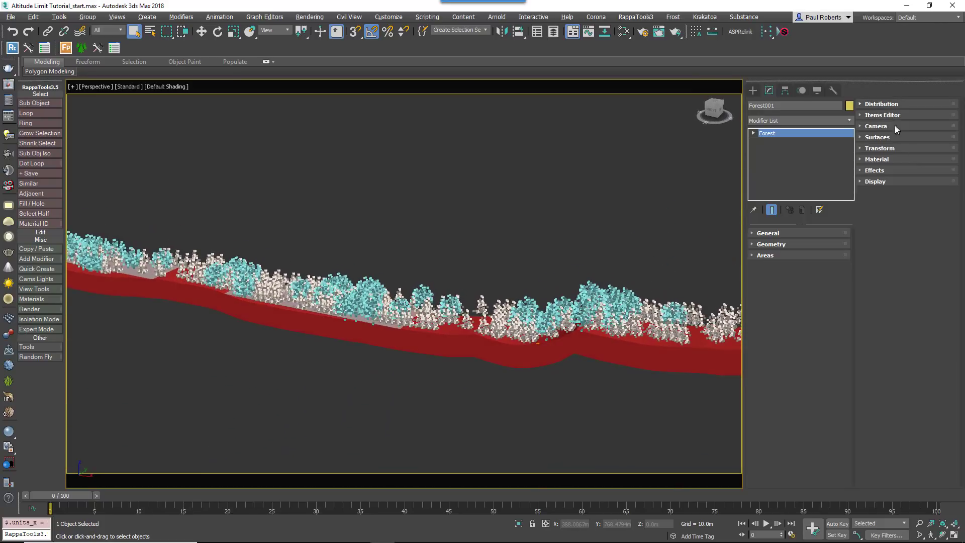
click(779, 310)
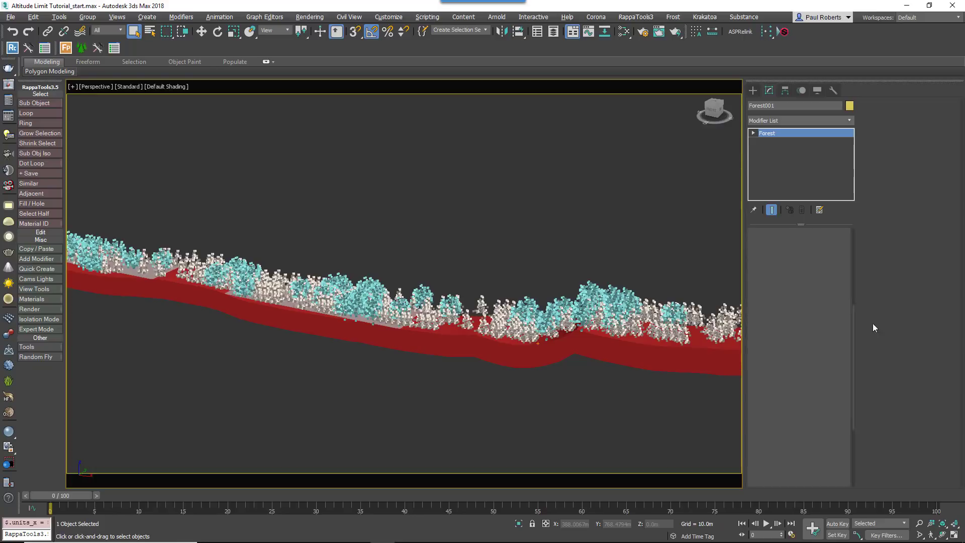
click(917, 374)
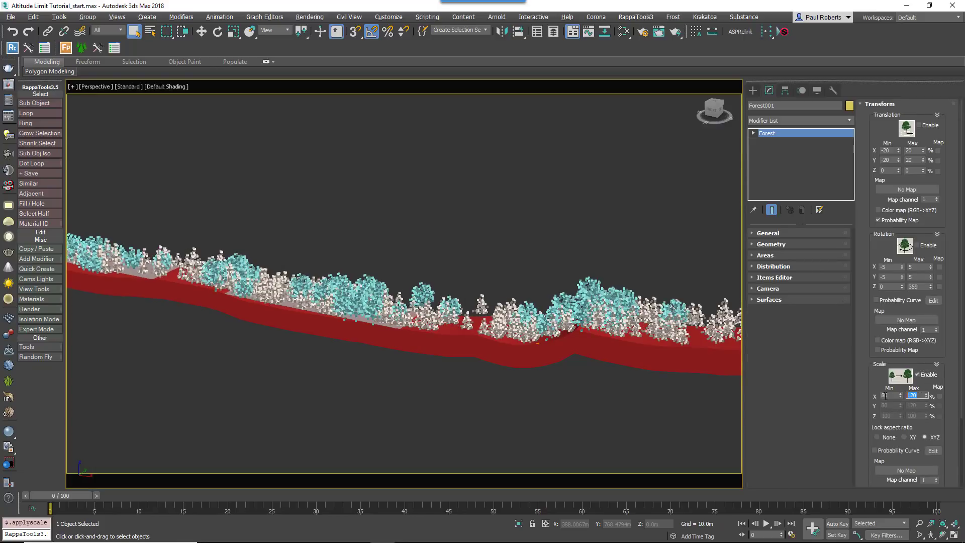
double_click(913, 395)
text(1)
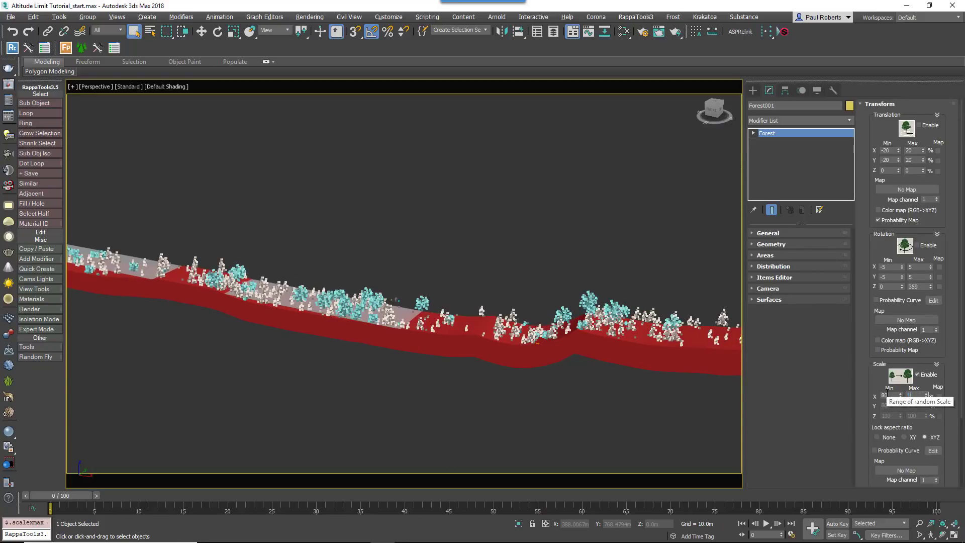
text(50)
key(Return)
Enable random rotation for the forest with its default ranges and close the transform settings
click(916, 245)
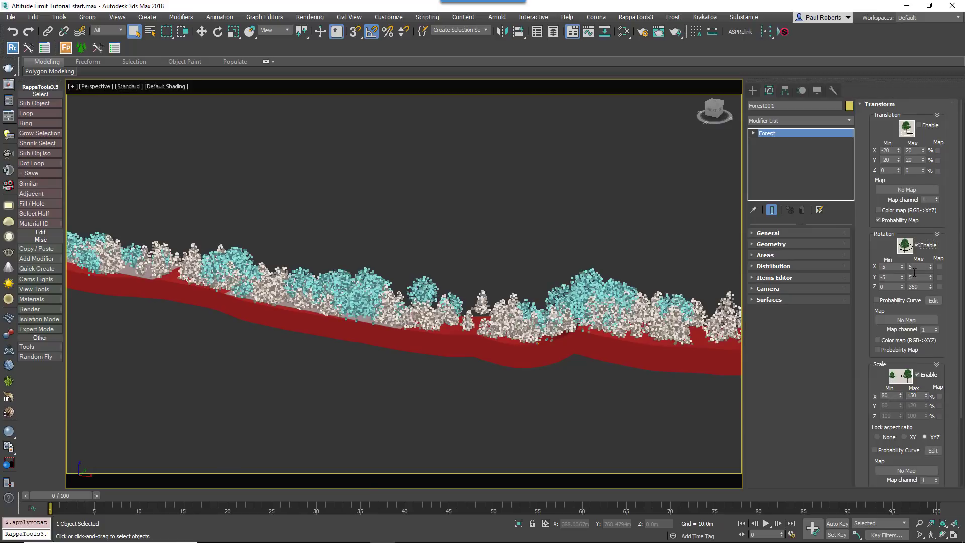
alt+middle_drag(478, 324, 522, 310)
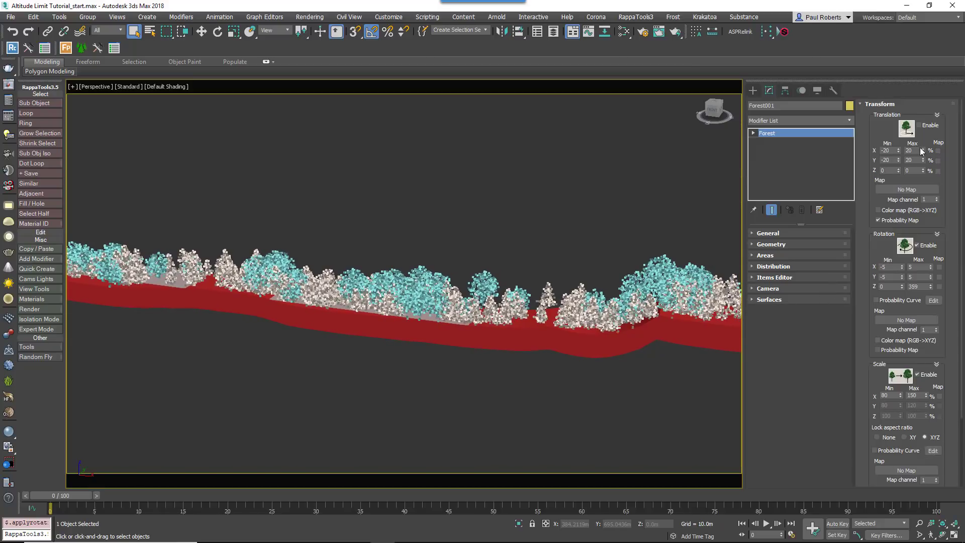
click(892, 106)
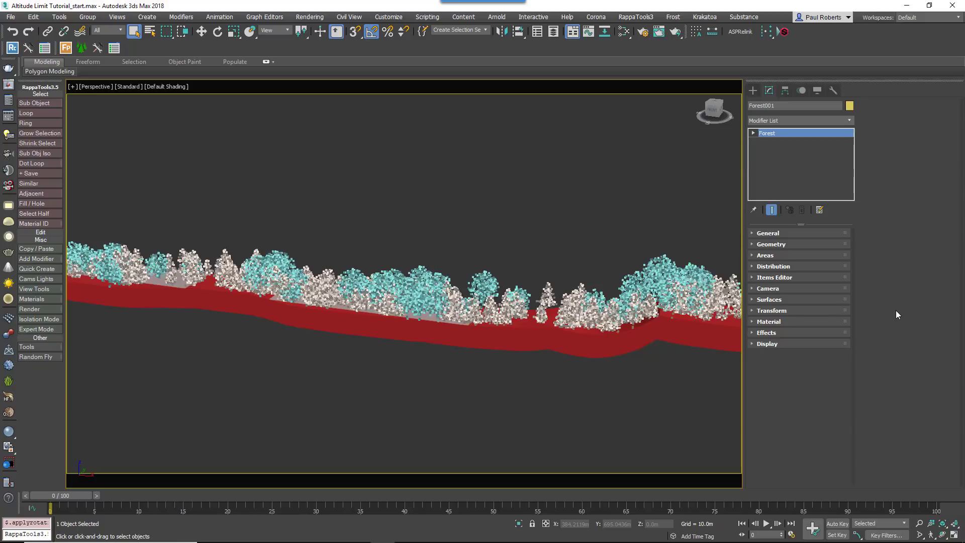
Browse the Layered_Lawns presets in the Forest Pack library
middle_drag(630, 326, 602, 355)
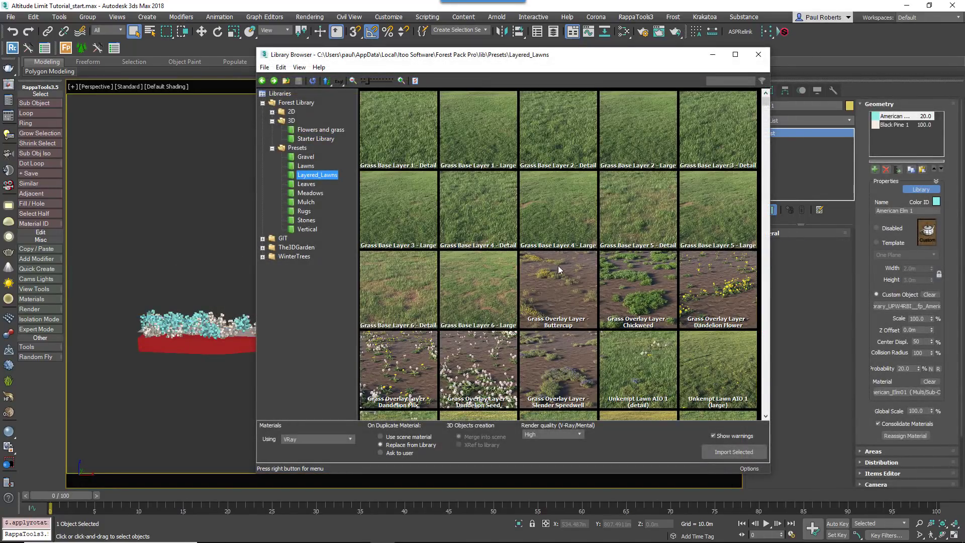
mouse_move(765, 113)
mouse_down()
mouse_move(781, 411)
mouse_move(773, 100)
mouse_up()
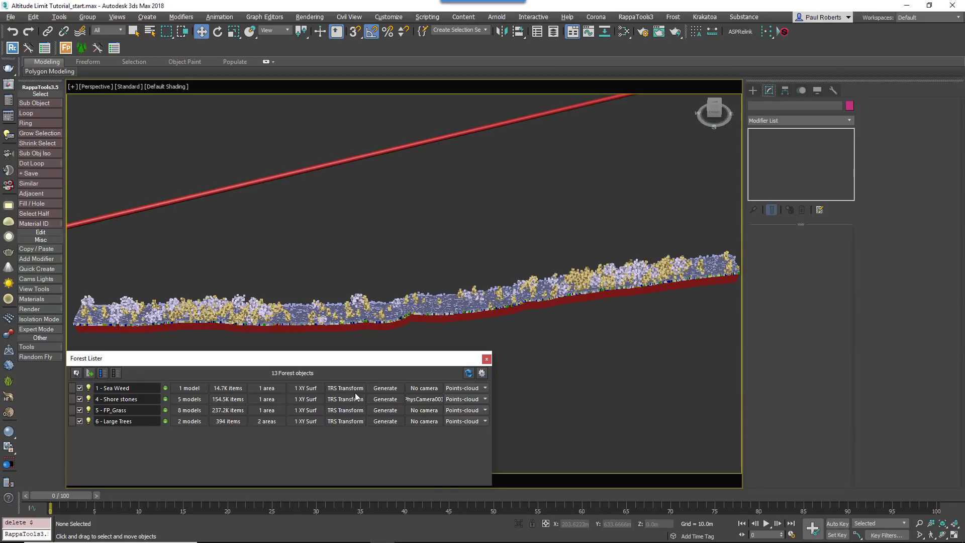
Open the Sea Weed forest's surface settings, and hide all the other listed forests so only Sea Weed shows
click(316, 390)
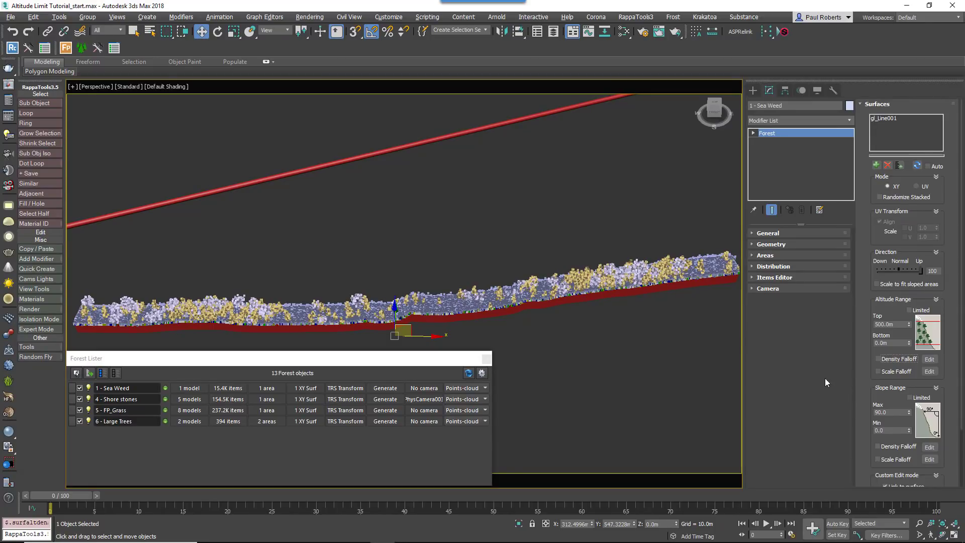
click(105, 375)
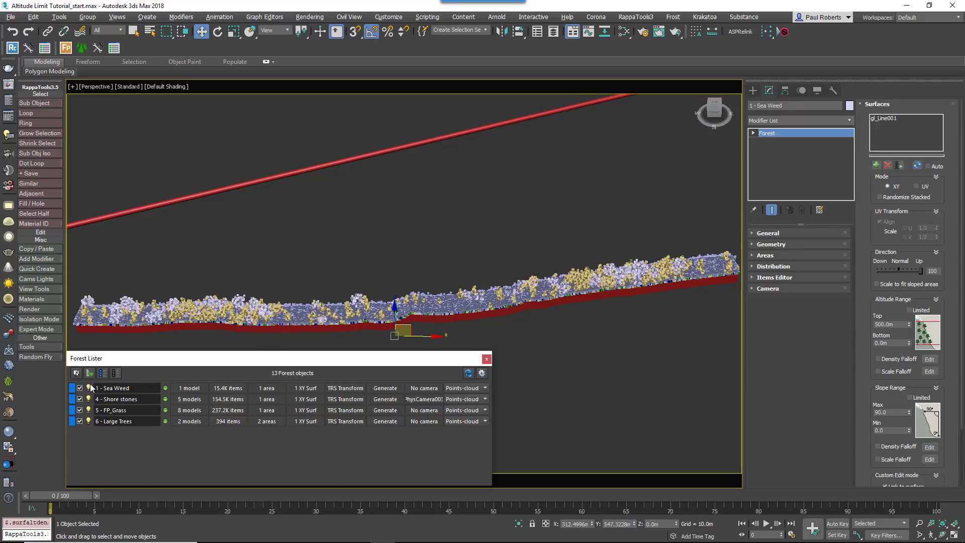
click(77, 373)
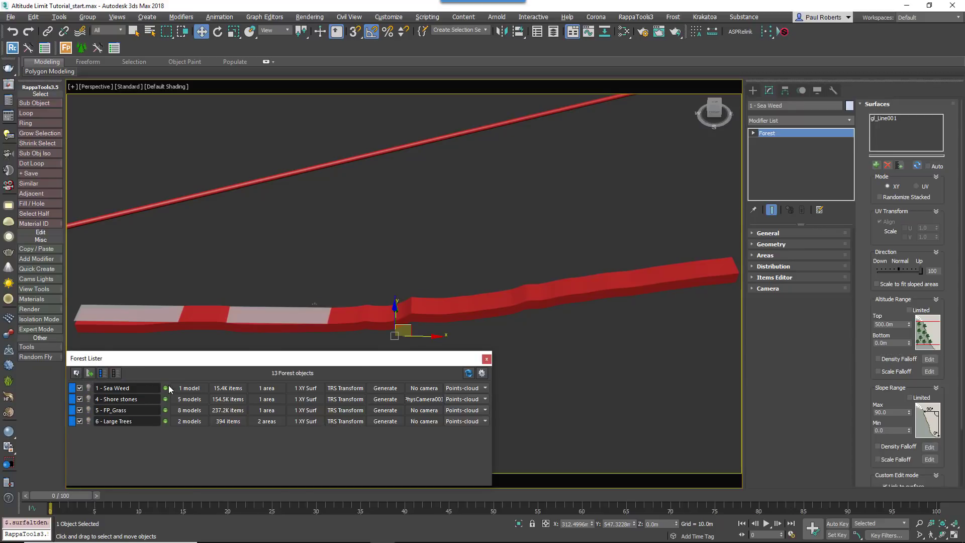
click(115, 373)
click(89, 388)
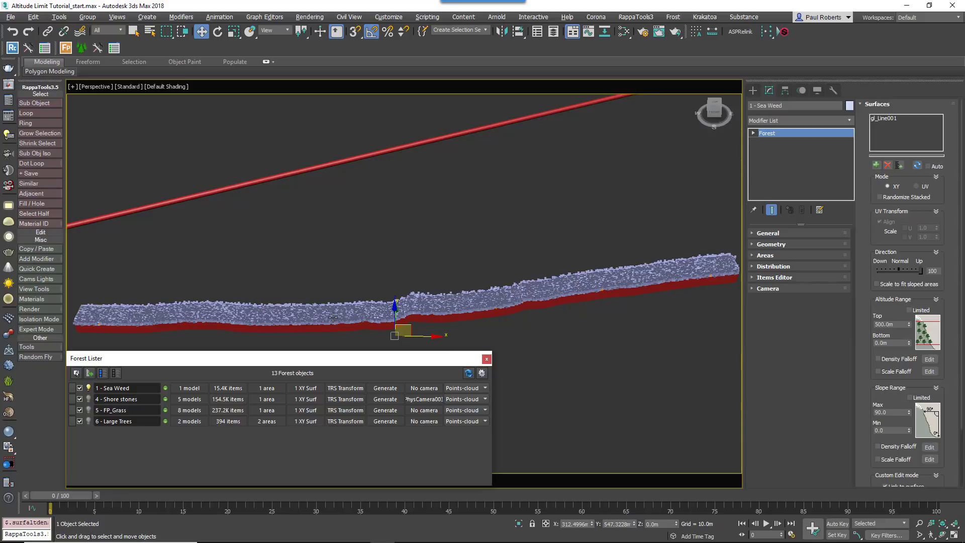
Enable the altitude limit for the Sea Weed forest and raise its bottom altitude to 13 m
middle_drag(333, 317, 330, 284)
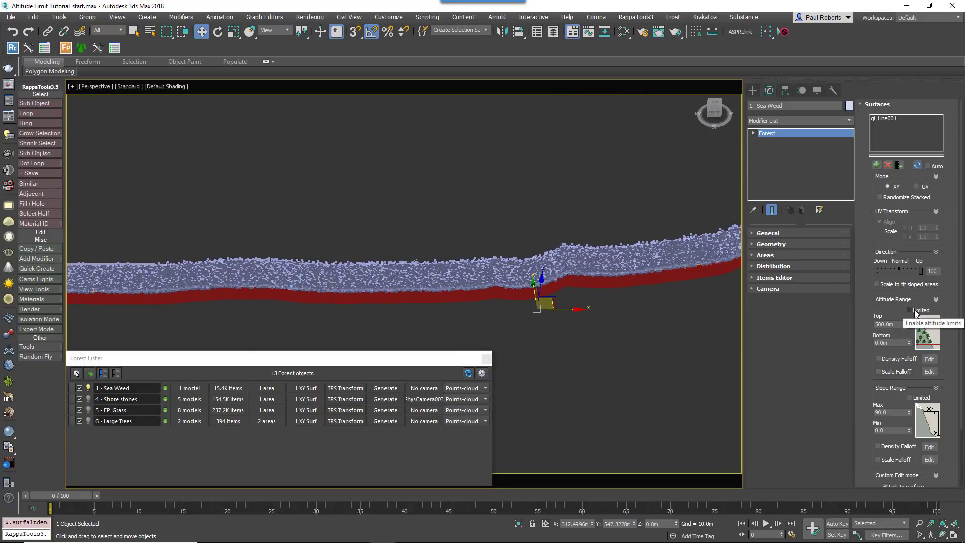
click(915, 311)
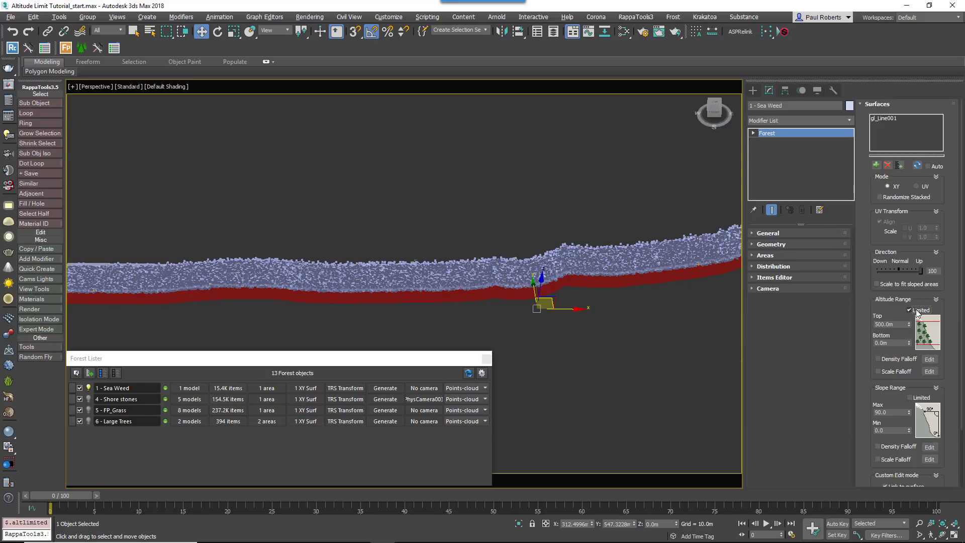
drag(908, 340, 908, 333)
text(10)
key(Return)
mouse_move(907, 344)
mouse_down()
mouse_move(906, 304)
mouse_move(905, 326)
mouse_up()
middle_drag(364, 241, 458, 228)
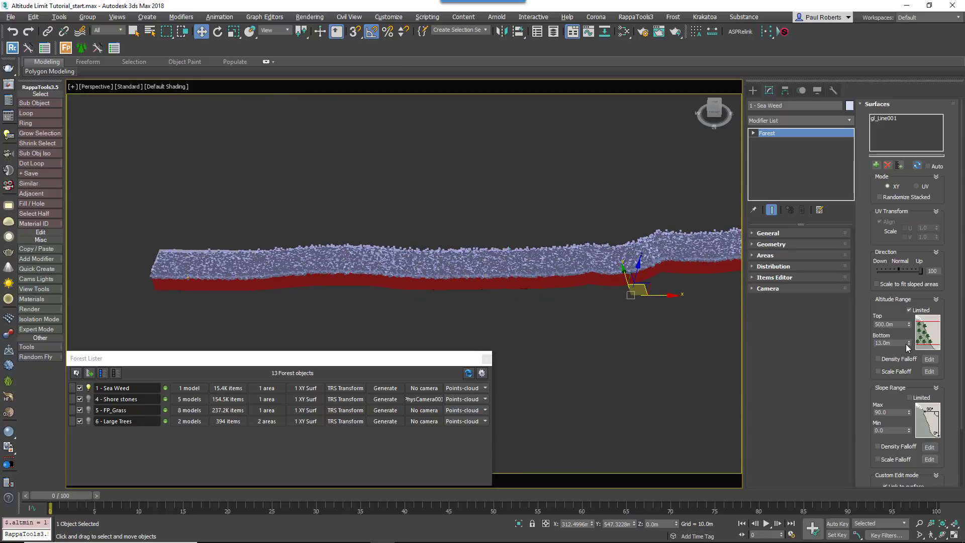
Try a bottom altitude of 14 m on the Sea Weed forest and return it to 13 m
drag(908, 343, 869, 343)
text(14)
key(Return)
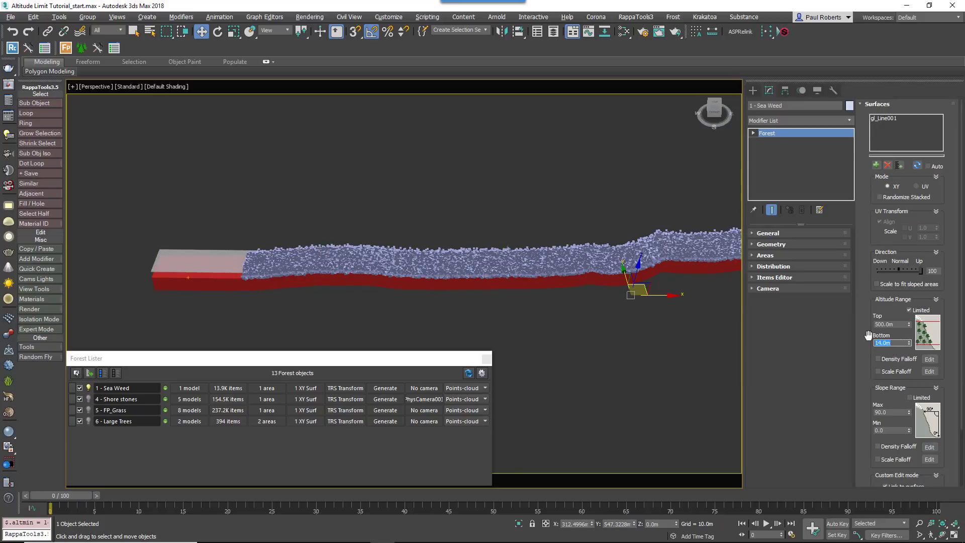
text(13)
key(Return)
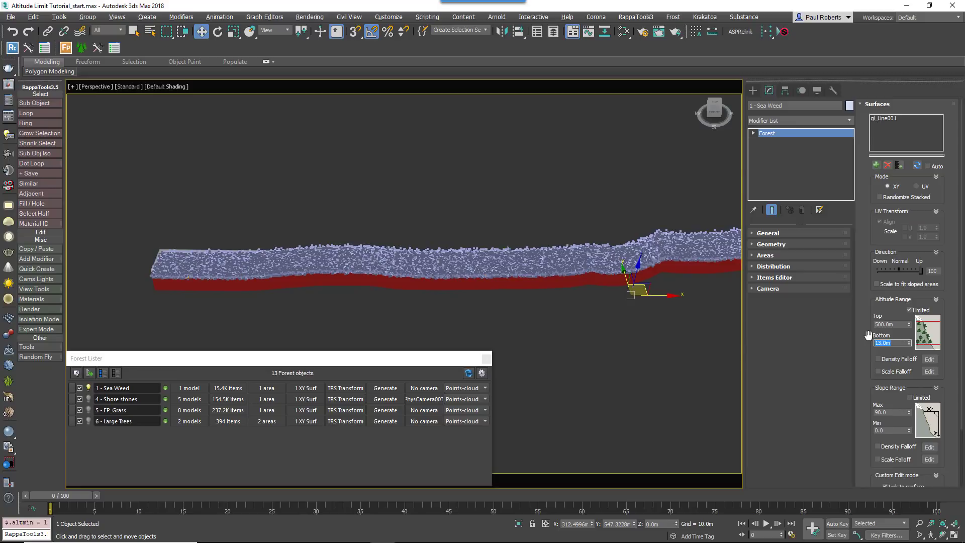
Set the Sea Weed forest's top altitude to 14 m and raise it gradually to about 19.18 m
click(902, 324)
text(14)
key(Return)
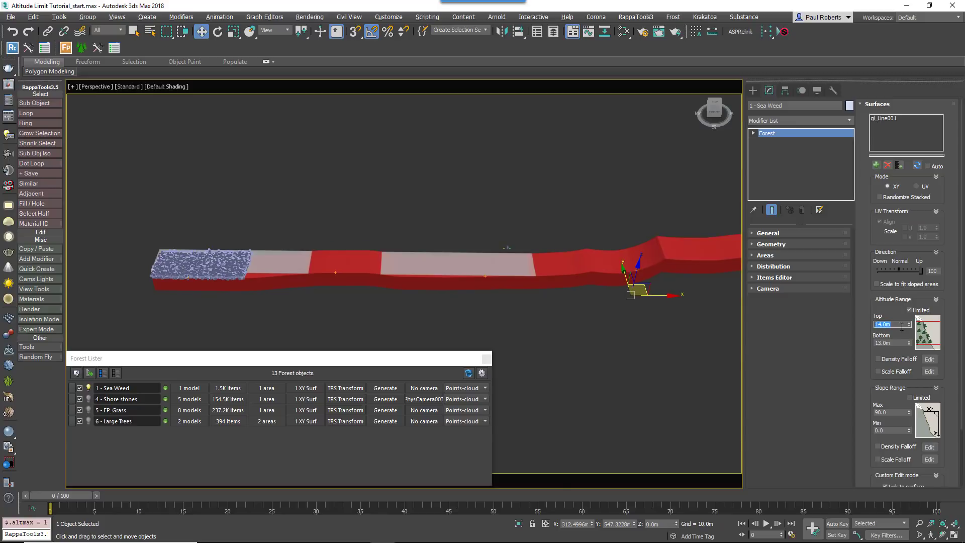
mouse_move(913, 322)
mouse_down()
mouse_move(918, 297)
mouse_move(920, 306)
mouse_up()
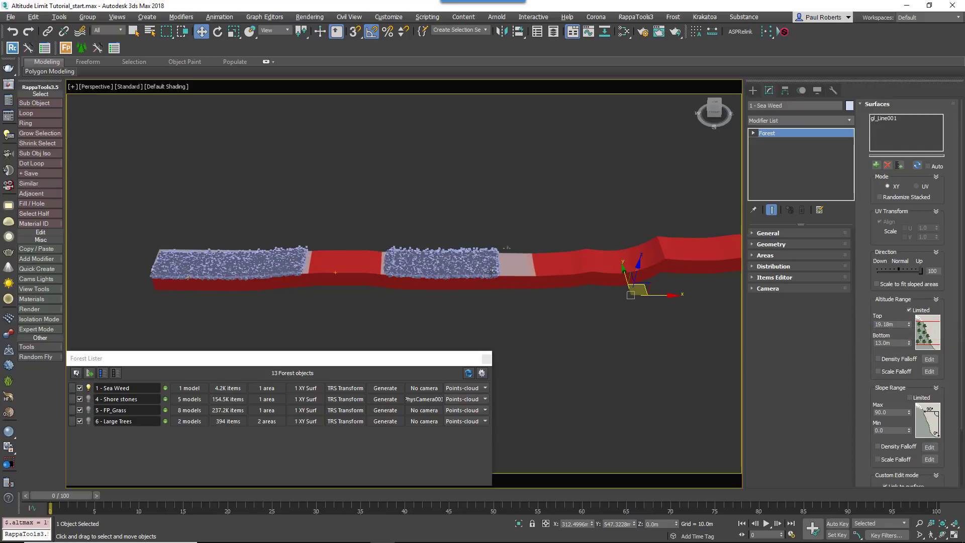
Show the Shore stones forest and limit its altitude range to a bottom of 18.7 m and a top of 20.2 m
scroll(452, 279, up, 5)
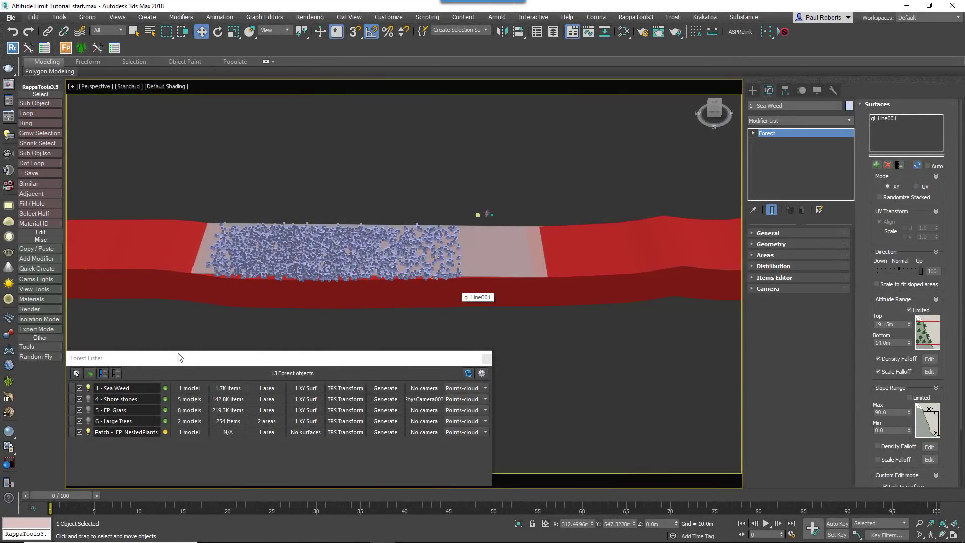
click(89, 399)
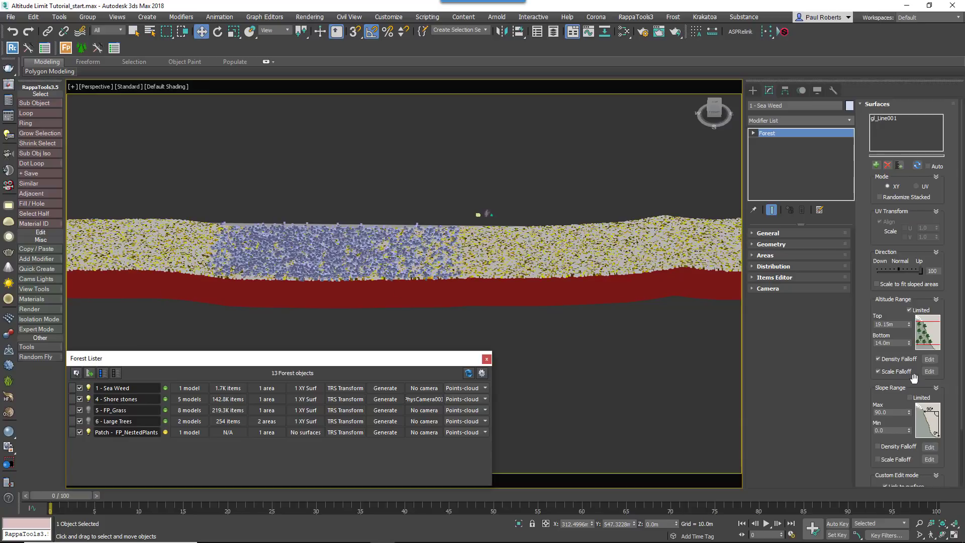
double_click(897, 342)
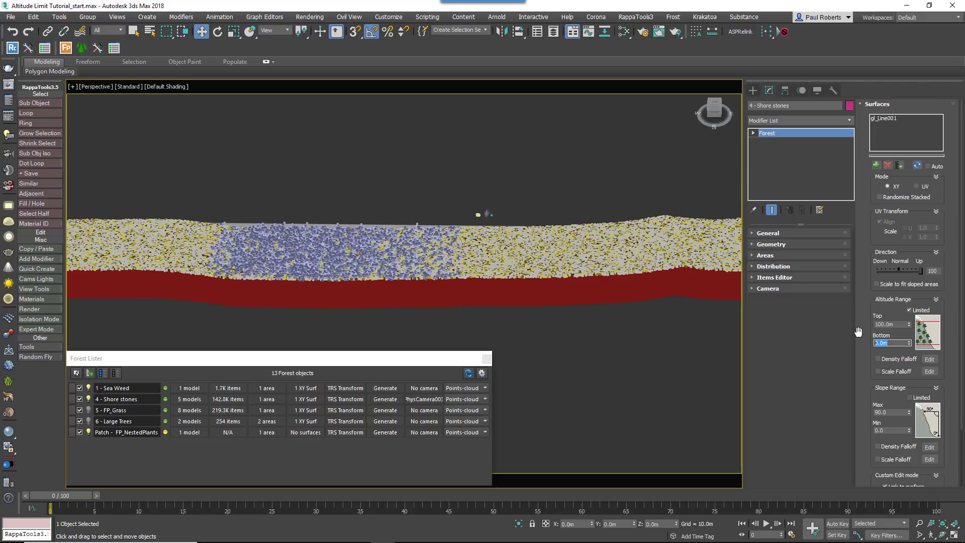
text(18.7)
key(Return)
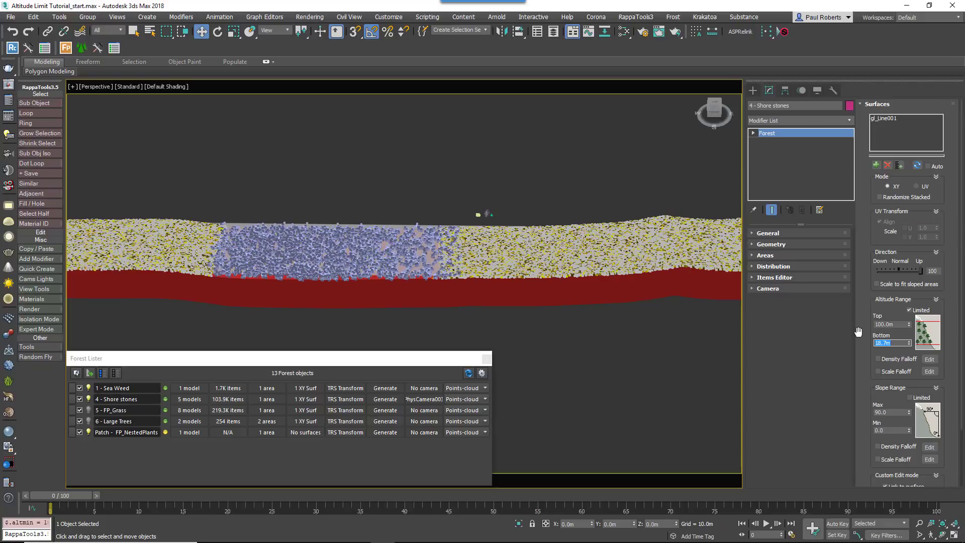
double_click(902, 325)
text(20.2)
key(Return)
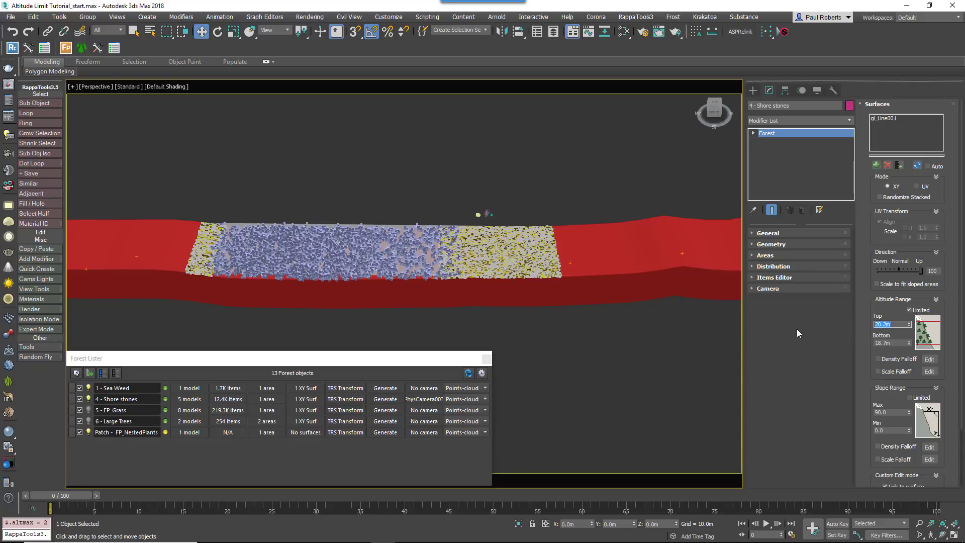
Compare the altitude ranges of the Sea Weed and Shore stones forests where they overlap
scroll(632, 295, up, 2)
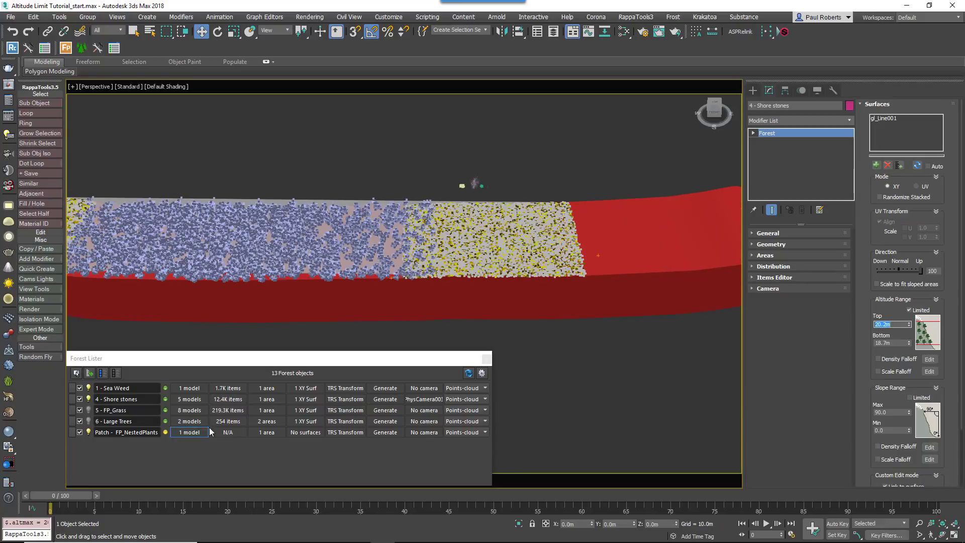
click(305, 387)
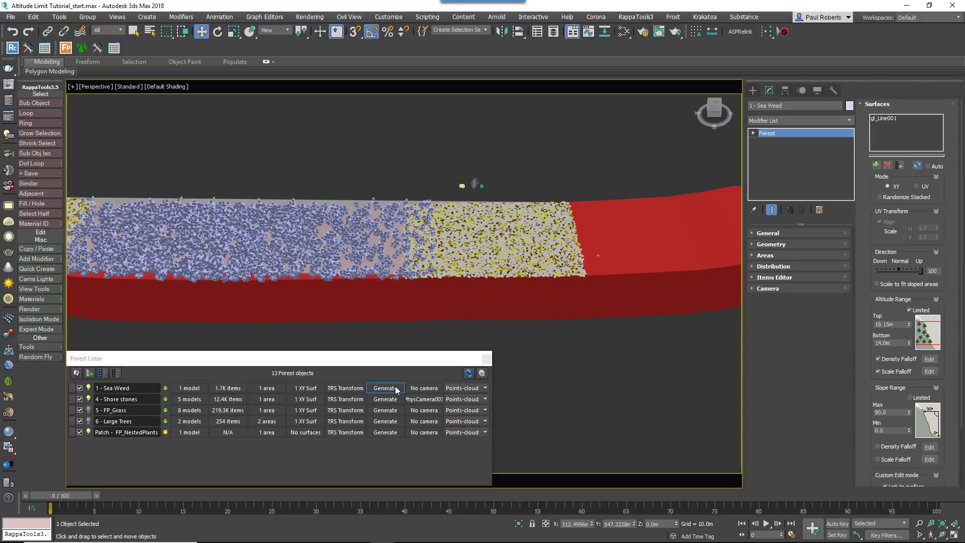
click(318, 399)
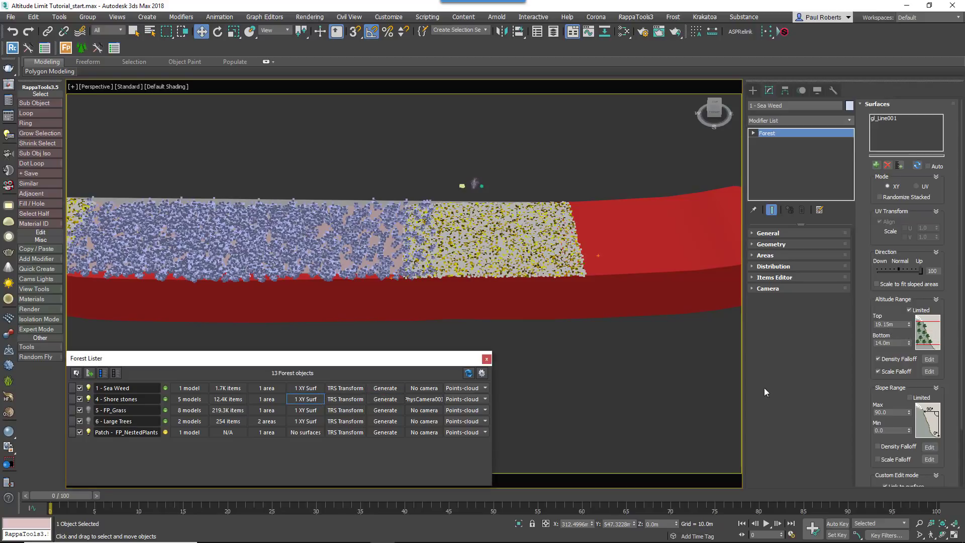
click(953, 381)
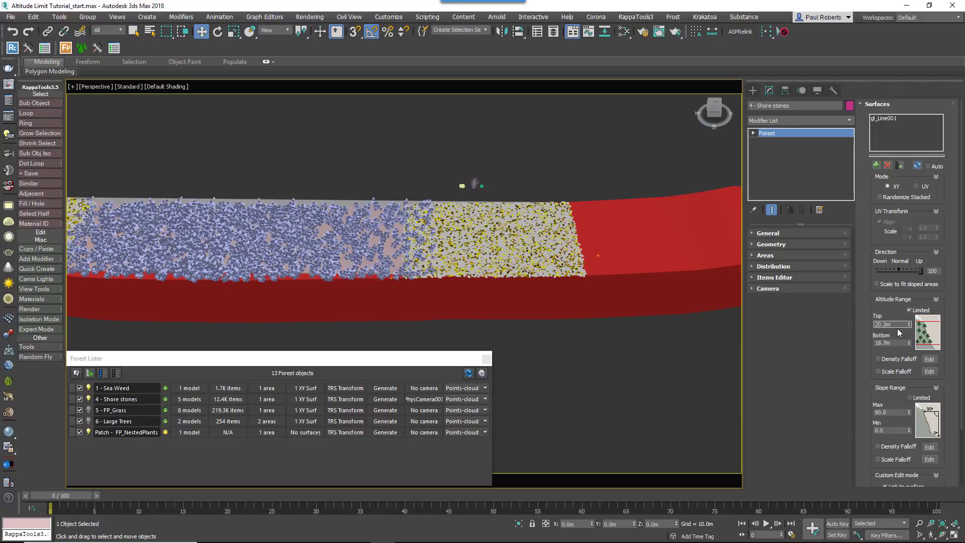
Show the FP_Grass forest and set its altitude range to a bottom of 19.98 m and a top of 25 m
click(89, 410)
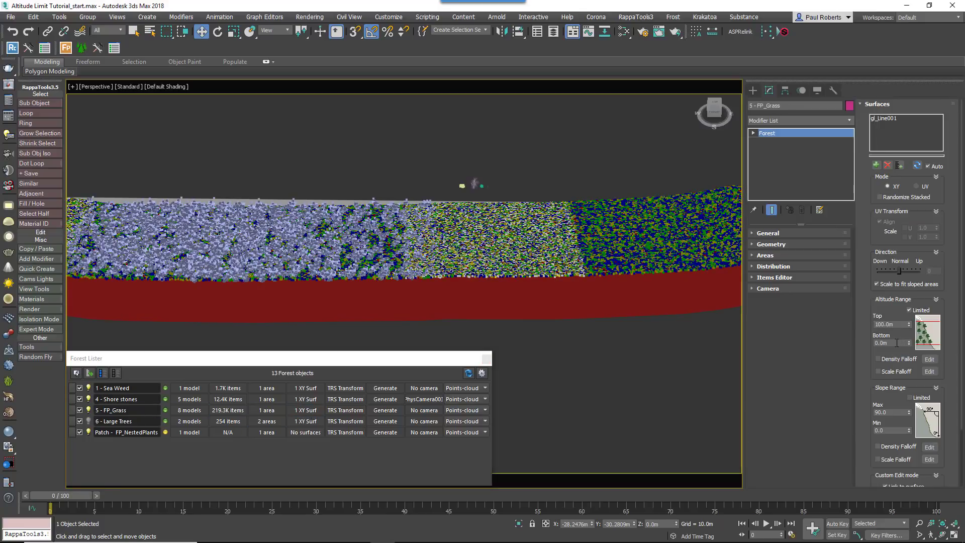
double_click(896, 343)
text(19.98)
click(899, 324)
text(25)
key(Return)
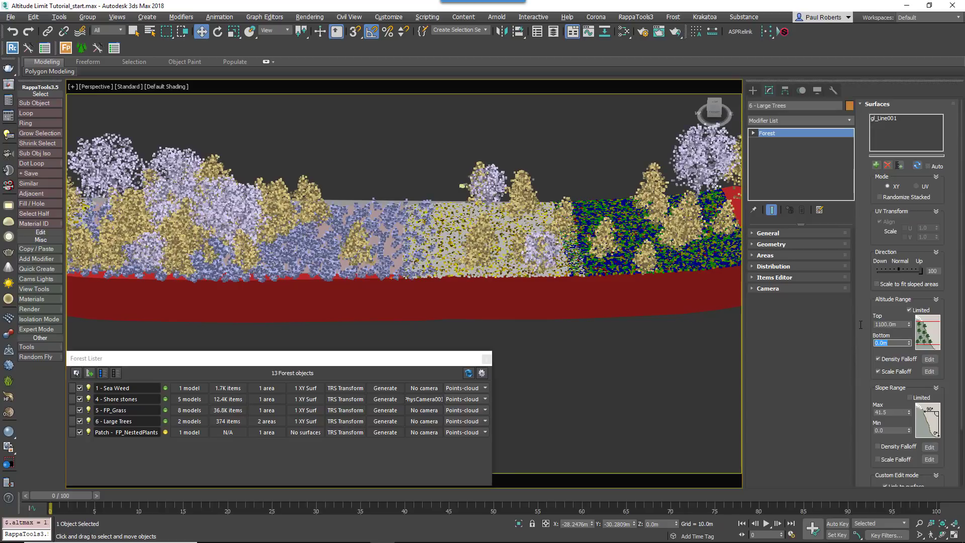
Set the Large Trees forest's altitude range to a bottom of 20.2 m and a top of 500 m
text(20.2)
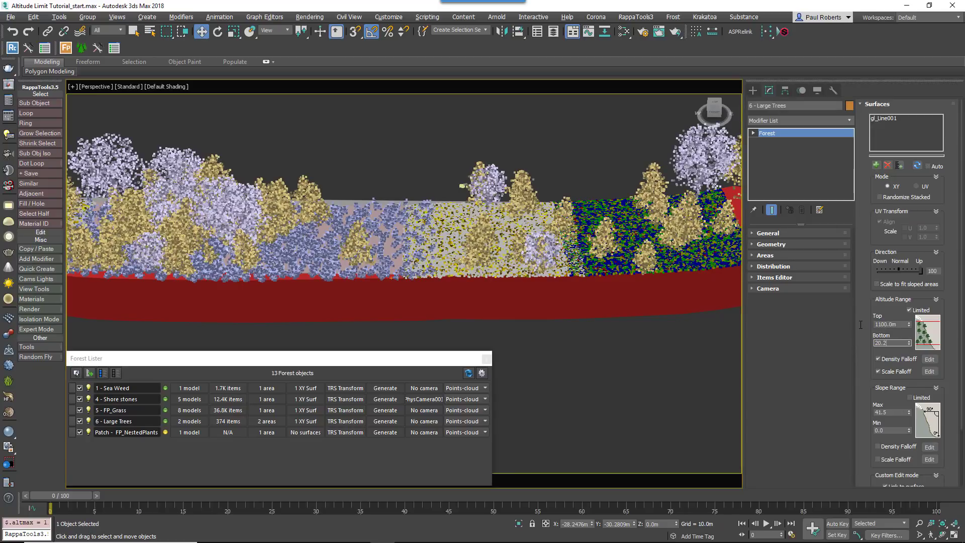
key(Return)
key(shift+Tab)
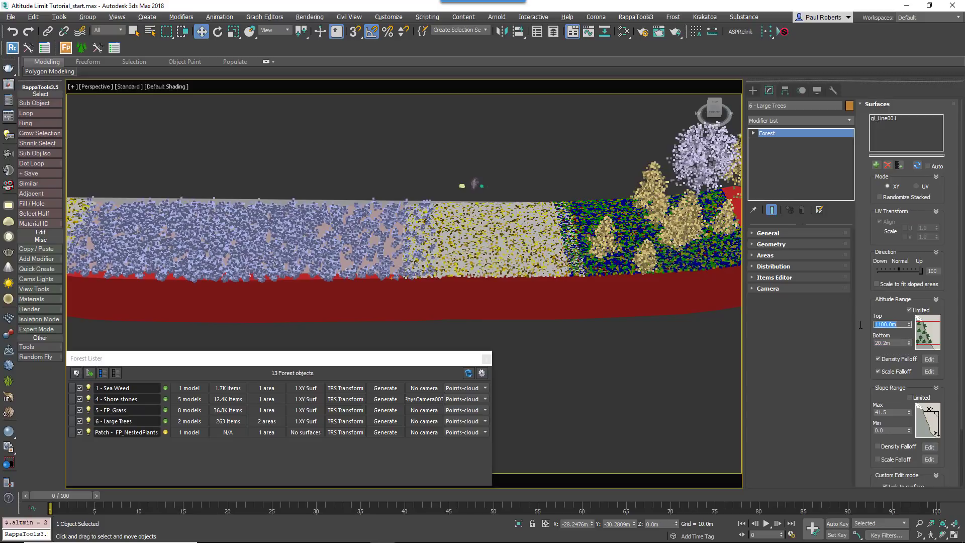
text(500)
key(Return)
alt+middle_drag(636, 268, 558, 255)
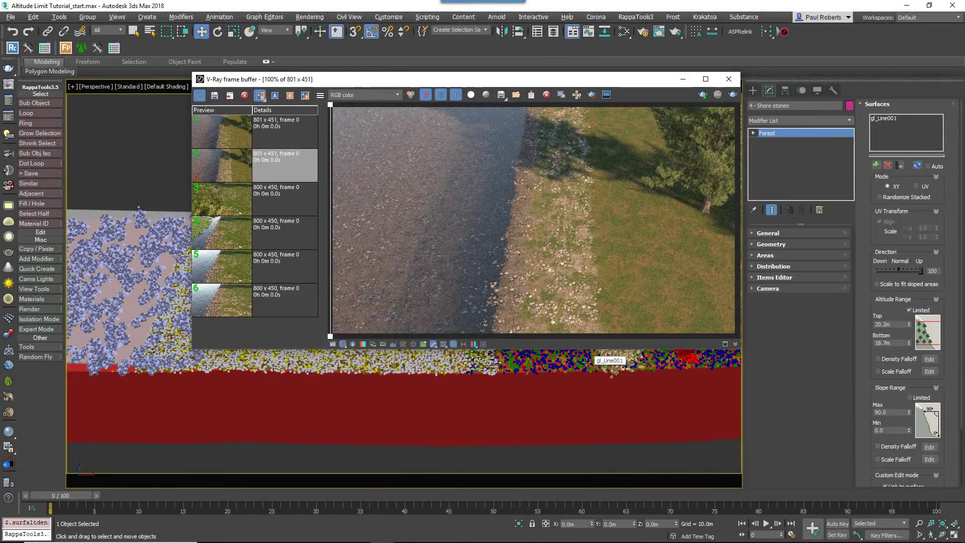
Try dropping the end point of the Shore stones altitude density falloff curve to 0 and return it to about 100
click(727, 82)
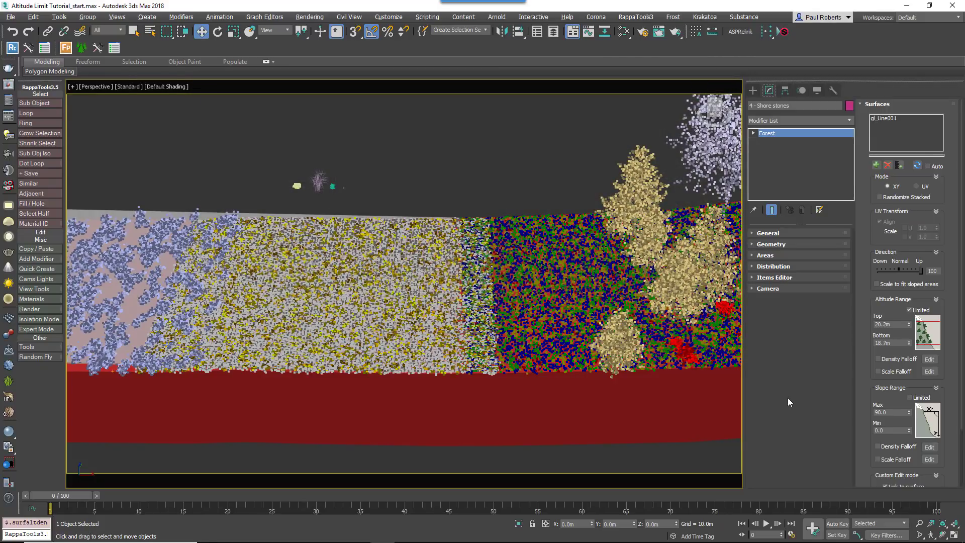
click(929, 359)
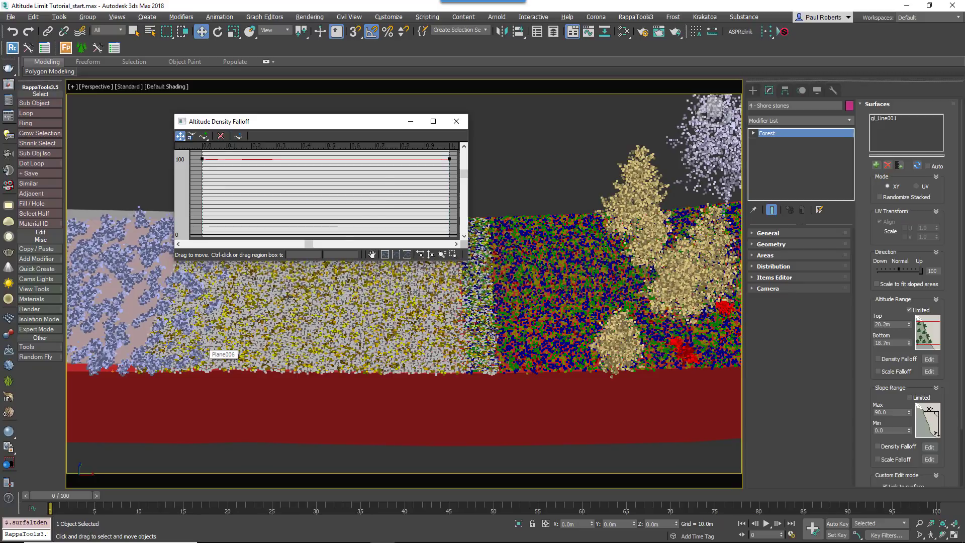
drag(449, 158, 449, 234)
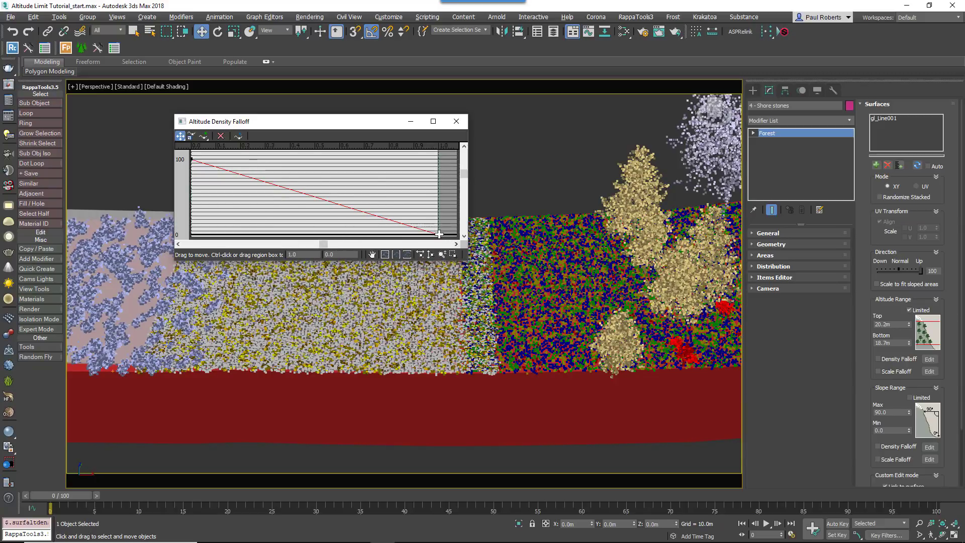
drag(438, 234, 438, 160)
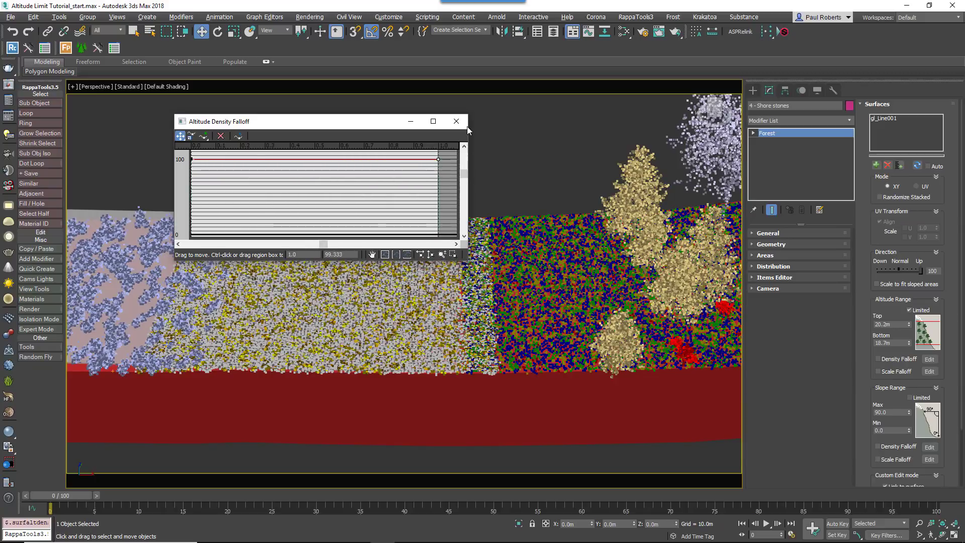
click(456, 121)
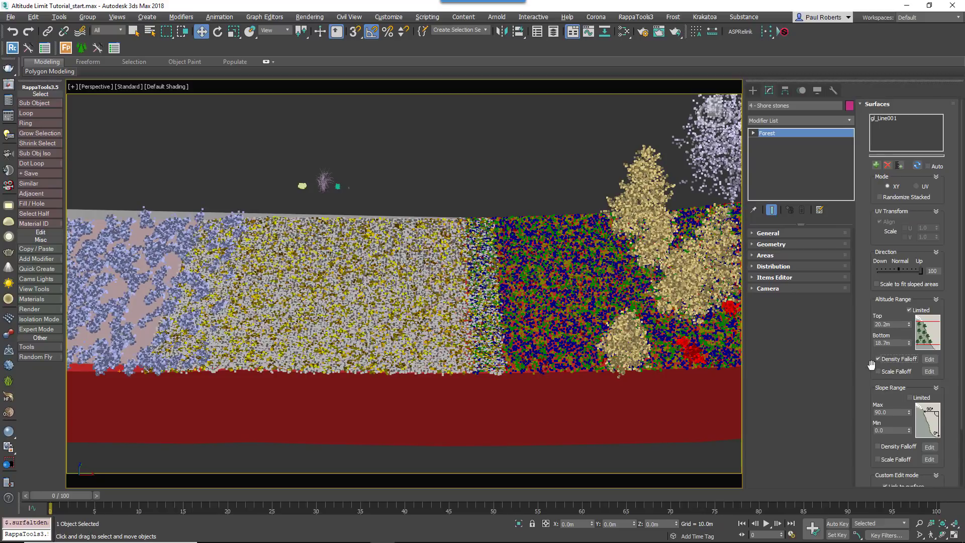
Insert two middle points at about 100 in the Shore stones altitude density falloff curve and lower both end points to about 0
click(929, 359)
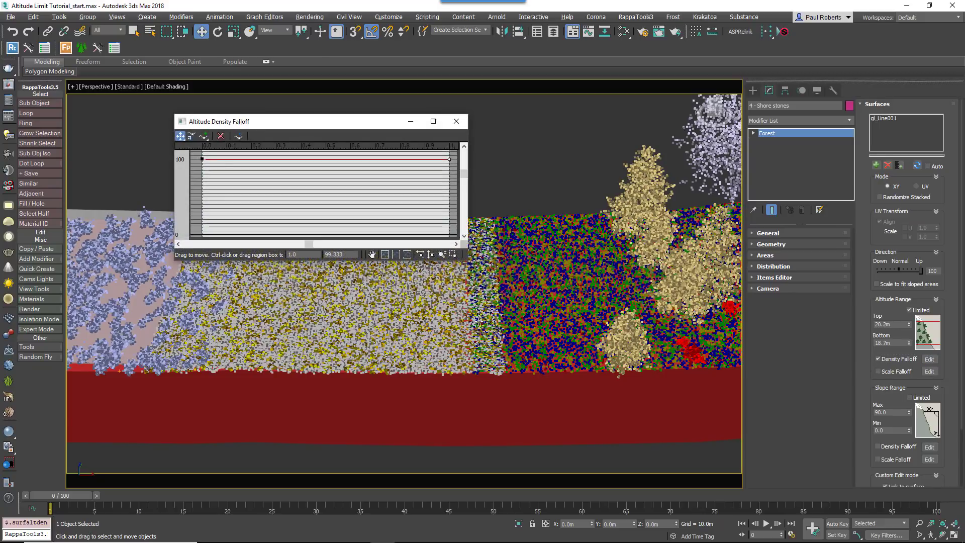
click(204, 136)
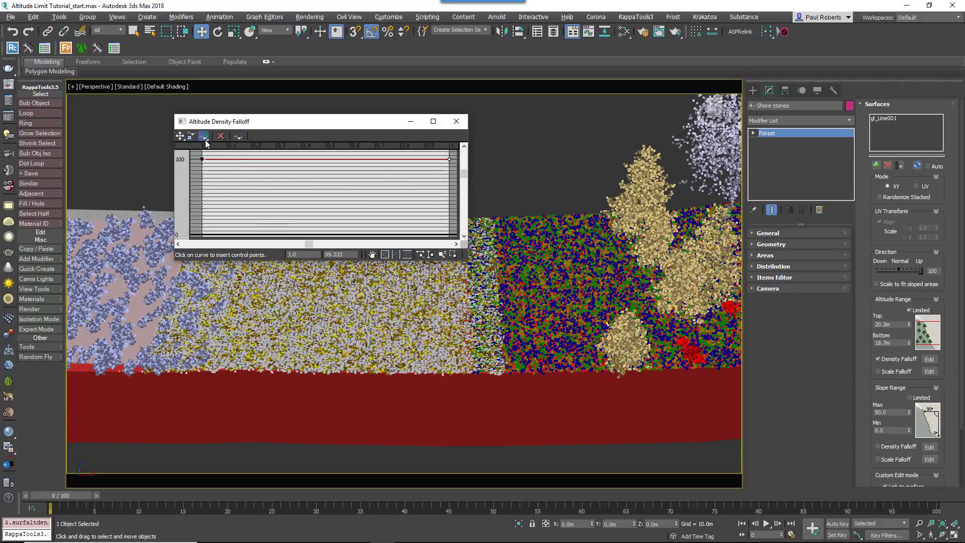
click(398, 160)
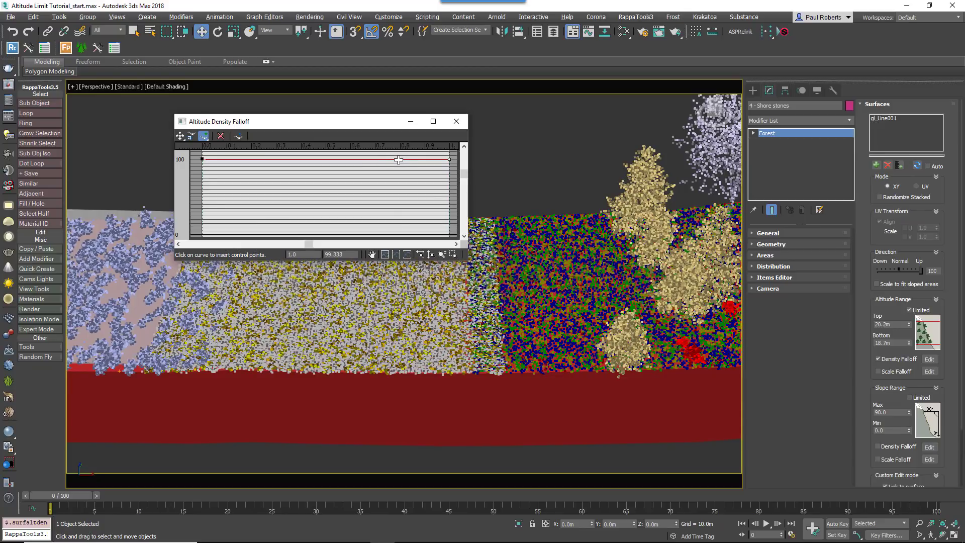
click(321, 160)
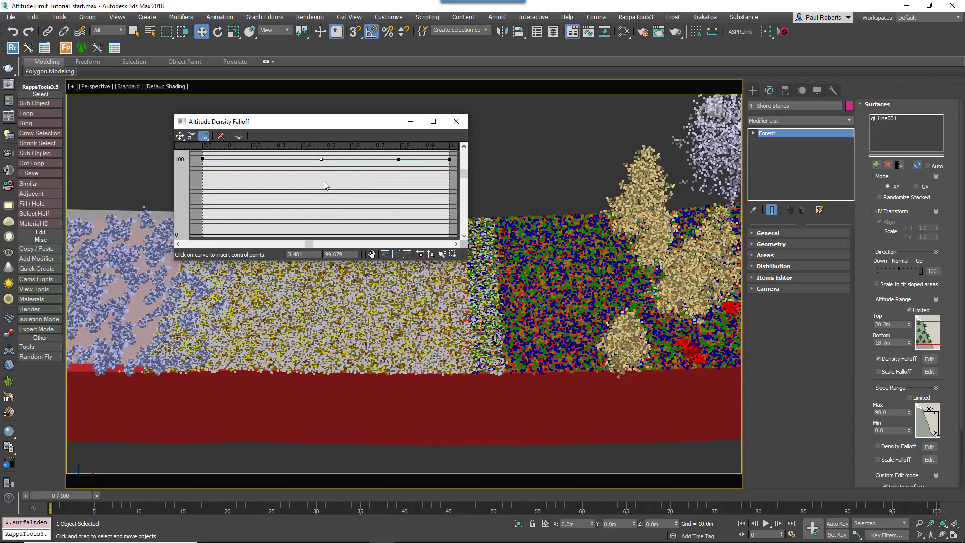
click(180, 136)
click(202, 160)
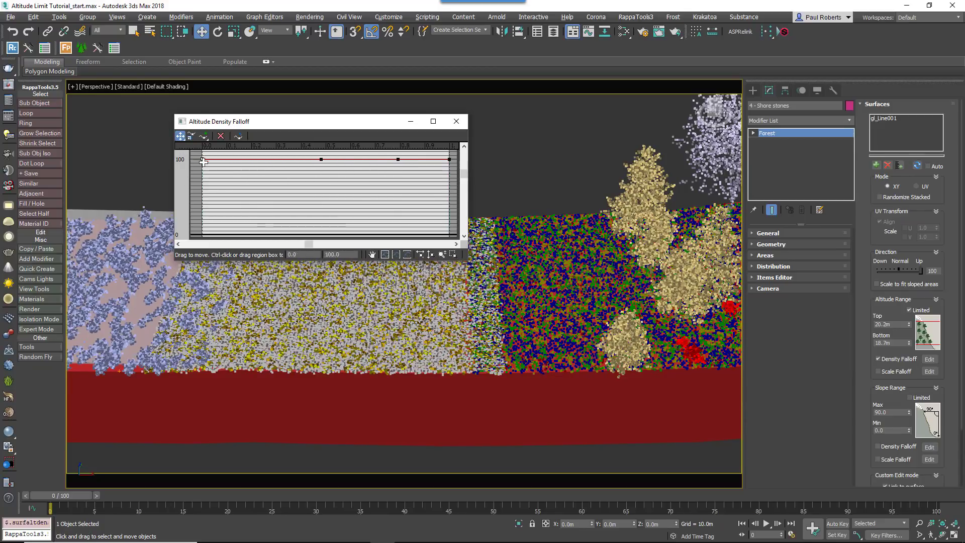
drag(203, 160, 202, 234)
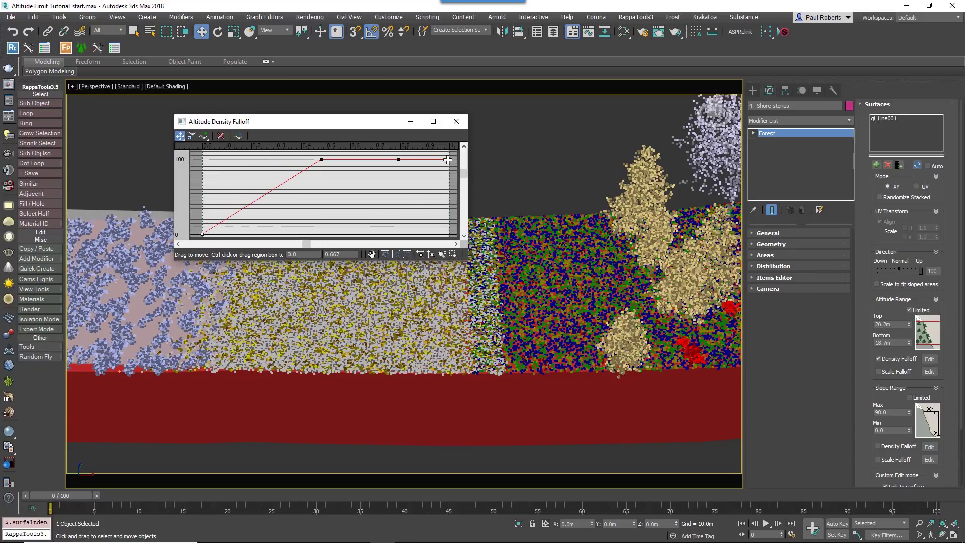
drag(447, 160, 449, 235)
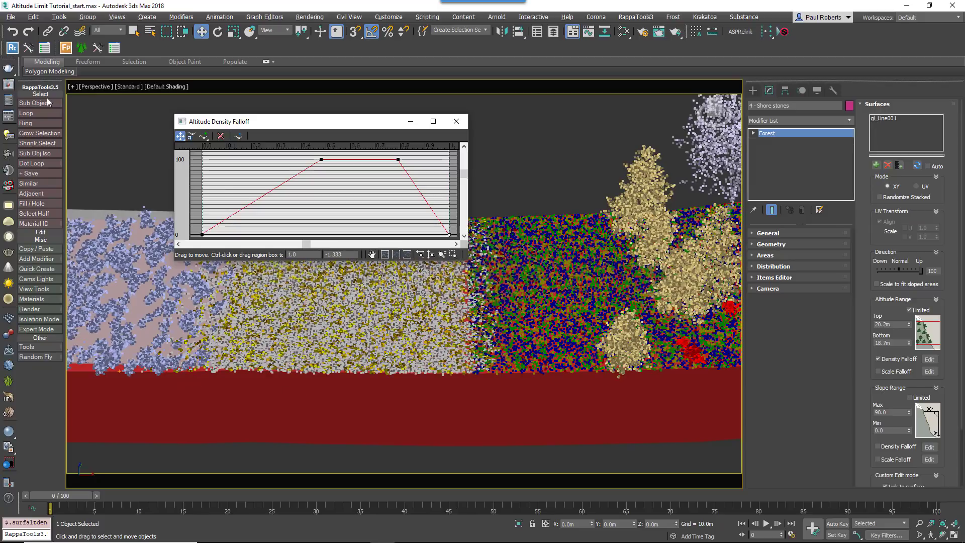
Examine the stone-to-grass transition along the shoreline in the rendered image, with the falloff curve moved aside
drag(252, 121, 146, 104)
click(8, 84)
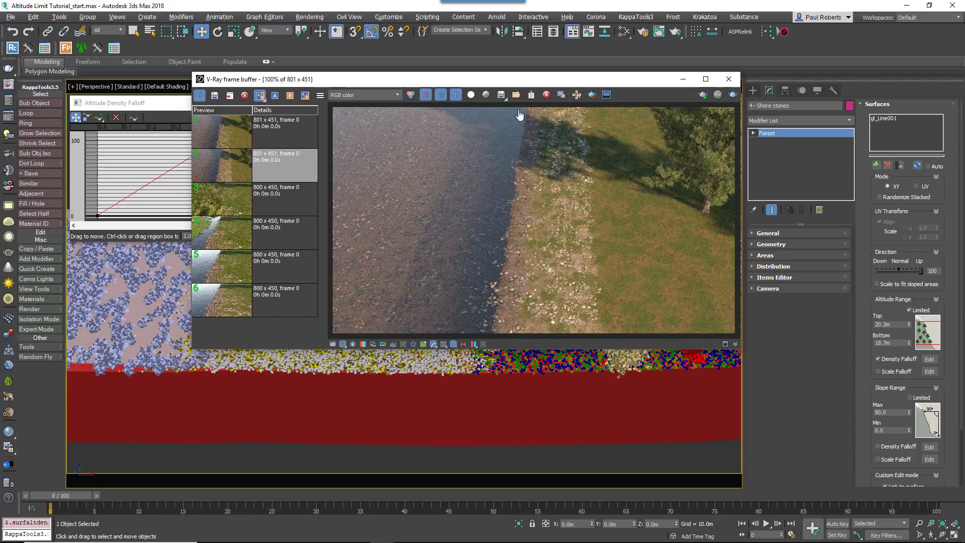
drag(660, 119, 683, 121)
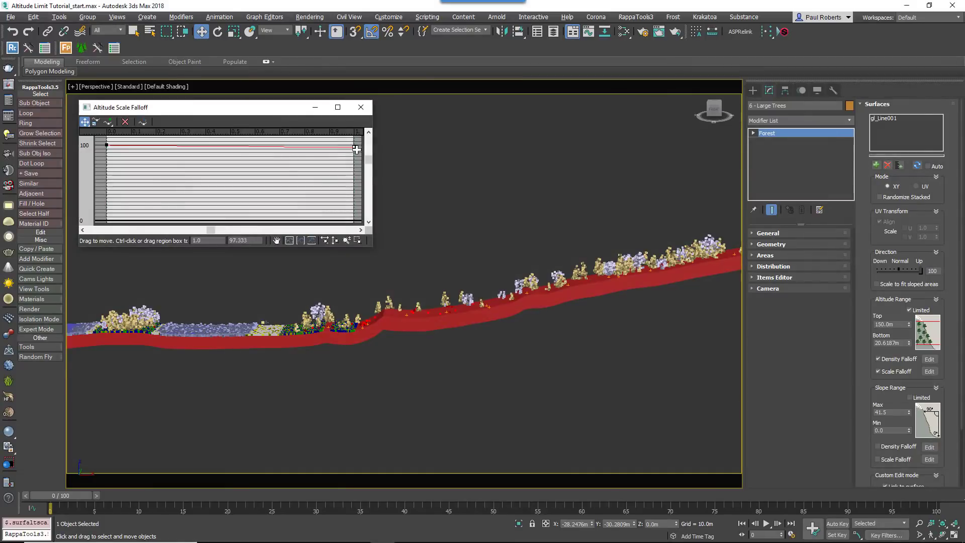
Lower the end point of the Large Trees altitude scale falloff curve to about 21 and close the curve editor
drag(351, 146, 354, 201)
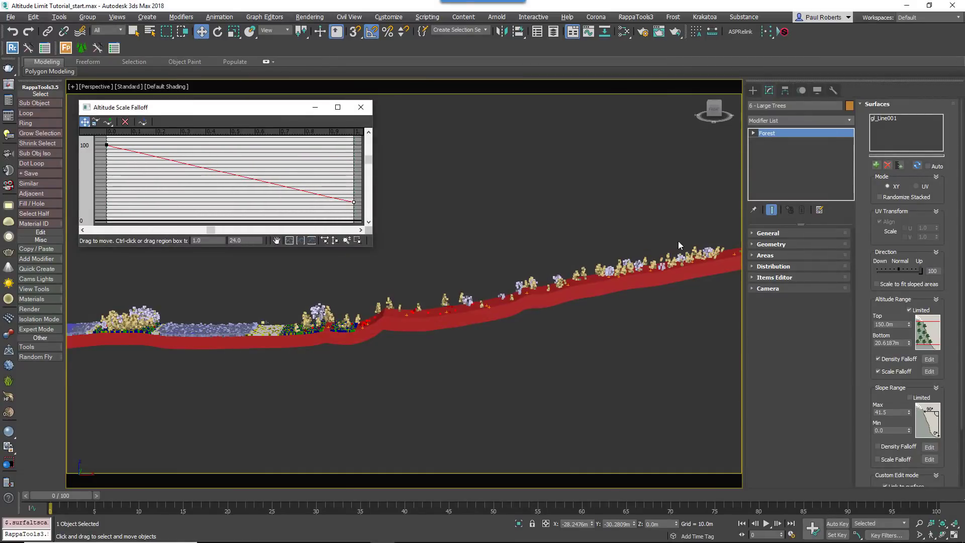
mouse_move(354, 201)
mouse_down()
mouse_move(354, 144)
mouse_move(343, 205)
mouse_up()
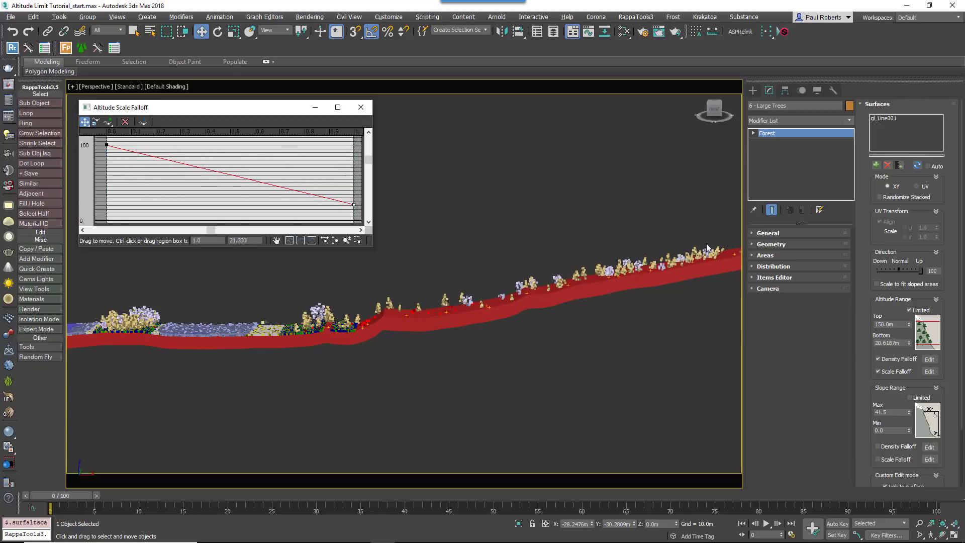
click(370, 110)
Enable altitude scale falloff for the Sea Weed forest and lower the end point of its falloff curve
scroll(220, 333, up, 4)
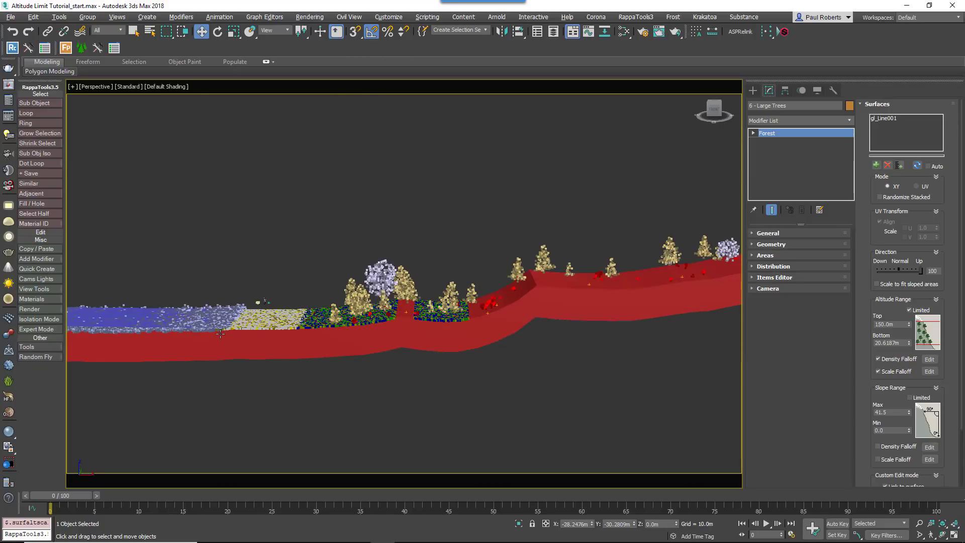
alt+middle_drag(220, 333, 535, 327)
scroll(510, 312, up, 5)
scroll(510, 312, down, 5)
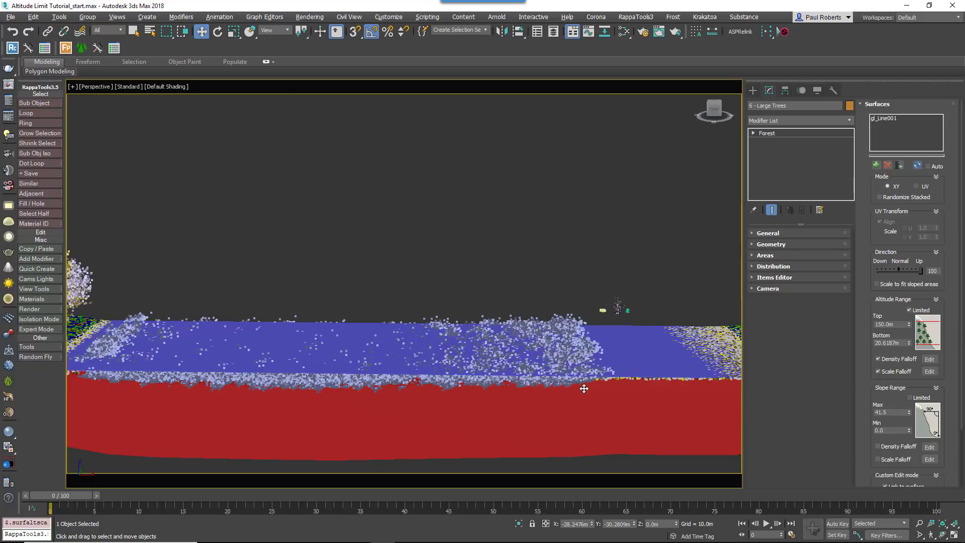
click(464, 410)
click(542, 392)
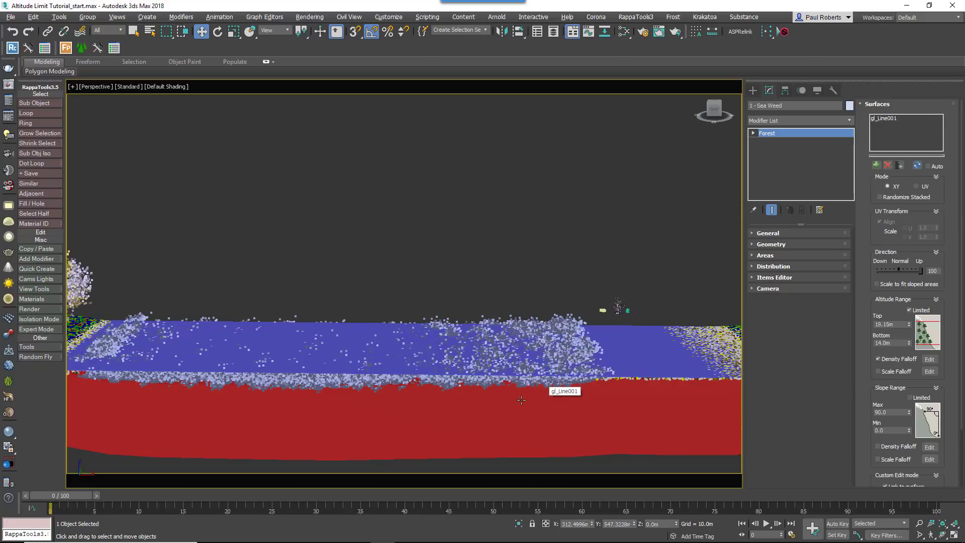
alt+middle_drag(510, 400, 583, 395)
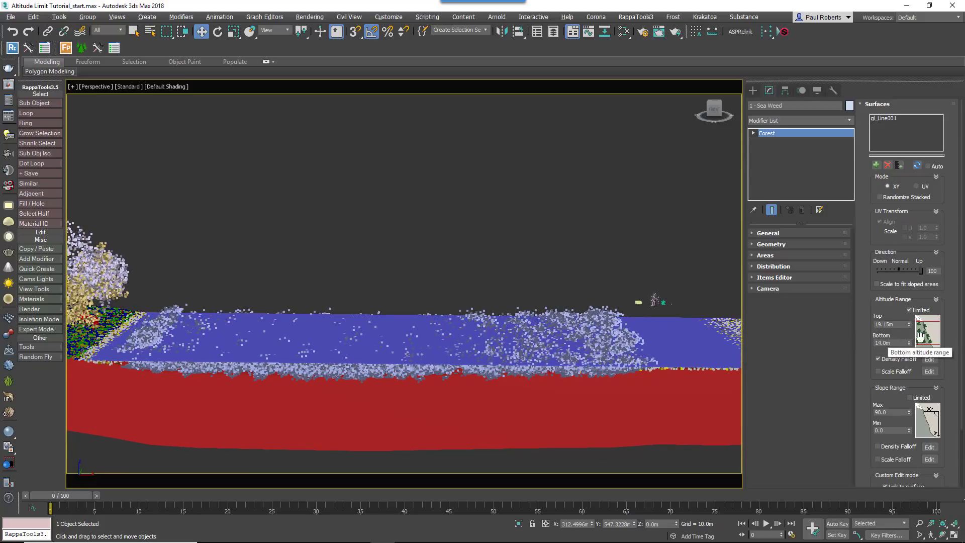
click(909, 372)
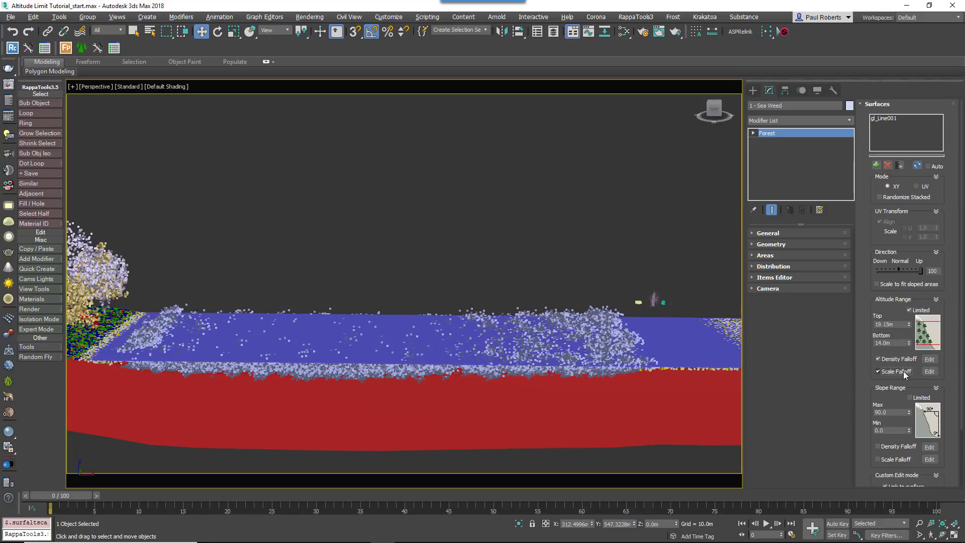
click(929, 372)
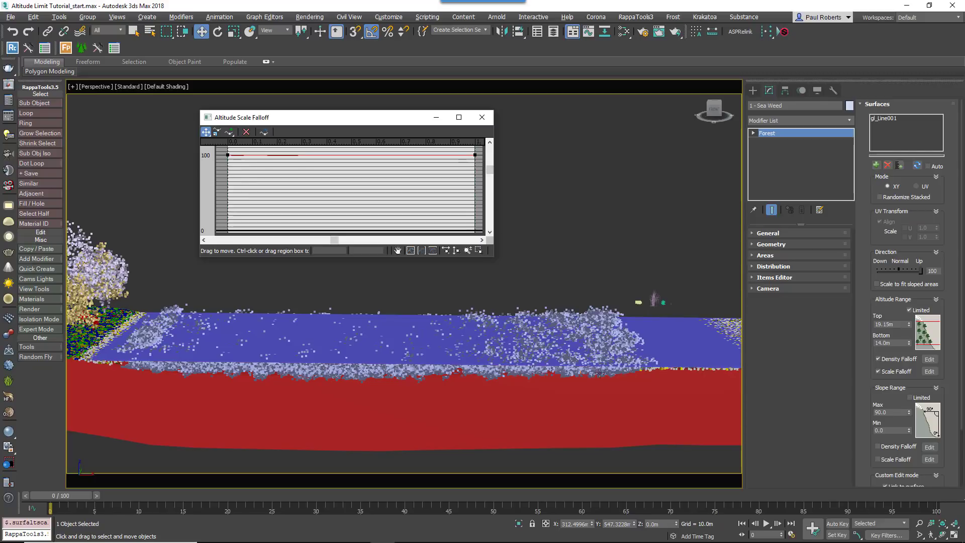
drag(474, 155, 473, 206)
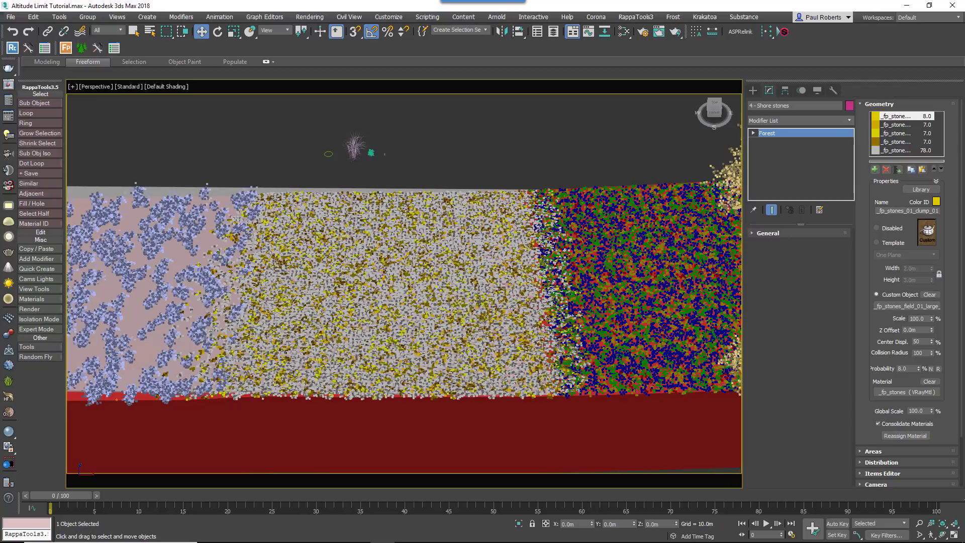
Clone the Shore stones forest as a copy named "4 - Shore Reeds"
key(ctrl+v)
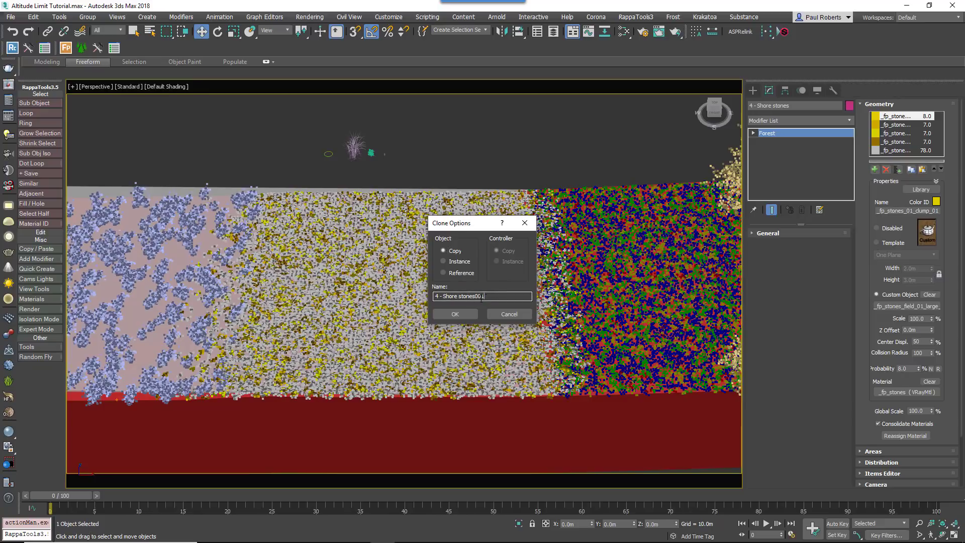
double_click(459, 300)
text(rocks)
key(Return)
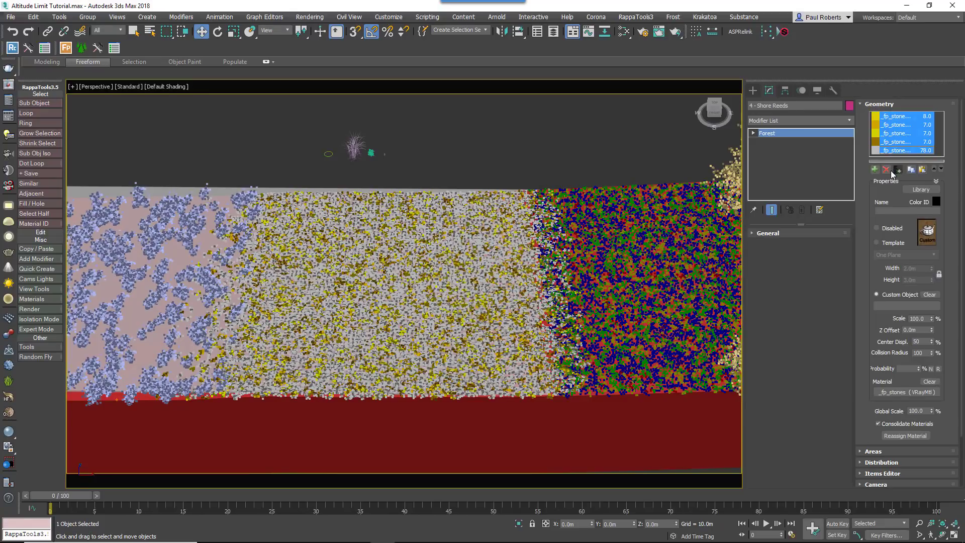
Replace the stone models of the Shore Reeds forest with two custom objects, Reeds_Tall and the small teal plant beside it
click(874, 169)
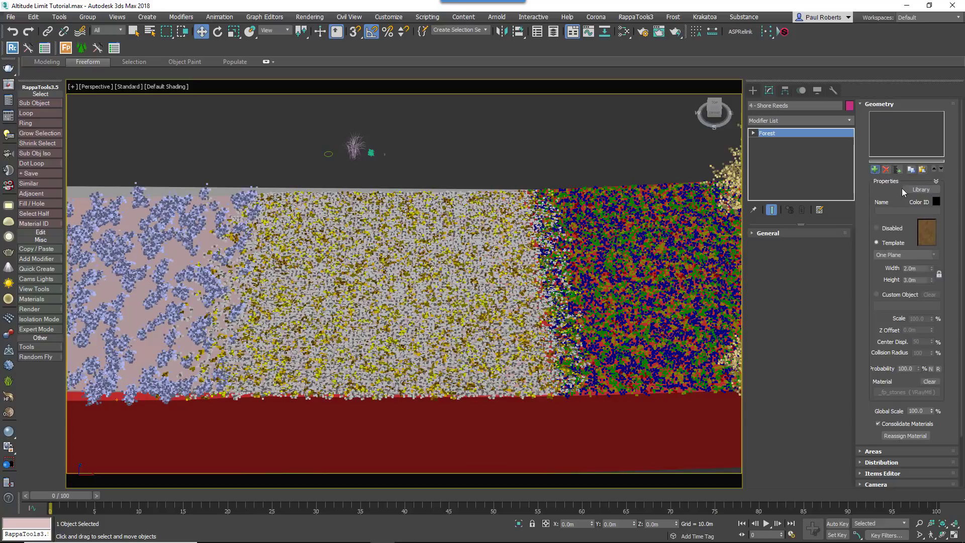
click(896, 295)
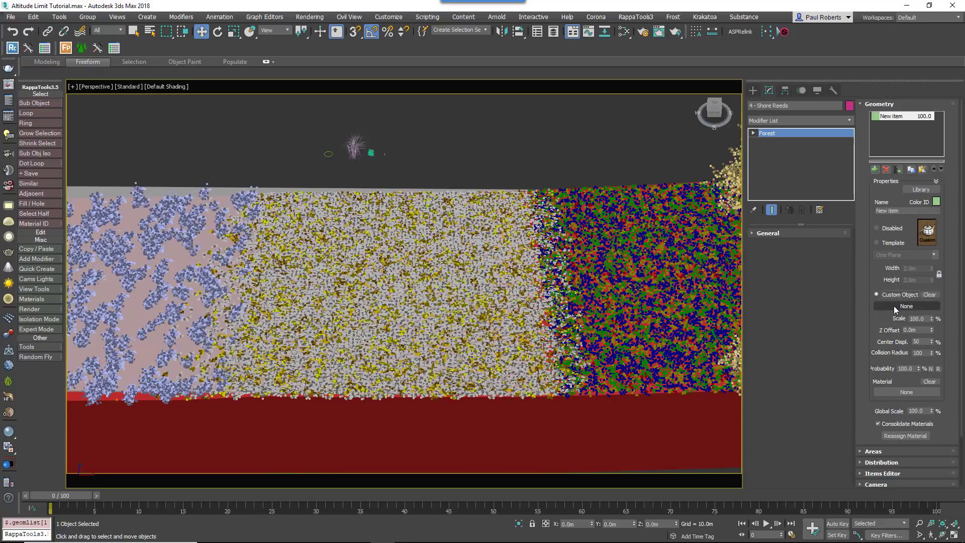
click(893, 305)
click(353, 151)
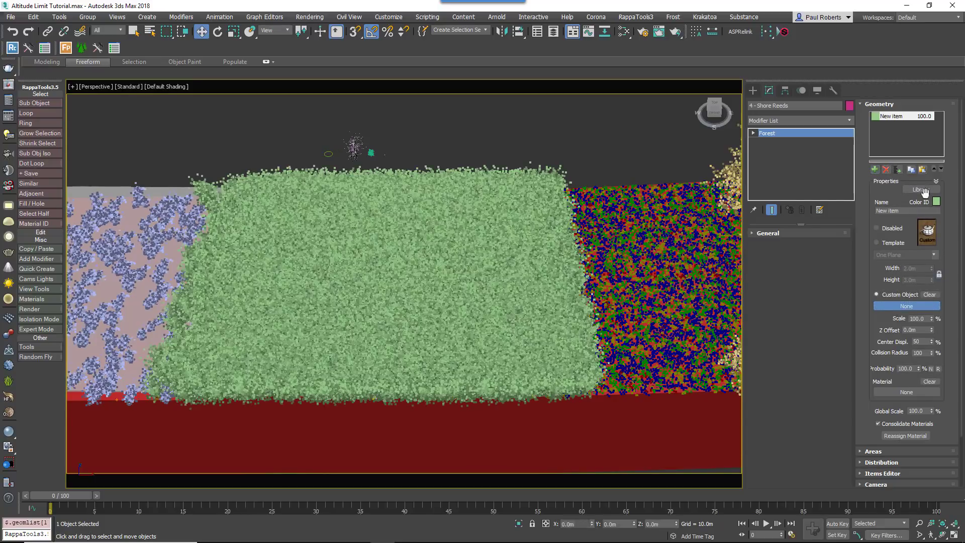
click(874, 169)
click(896, 294)
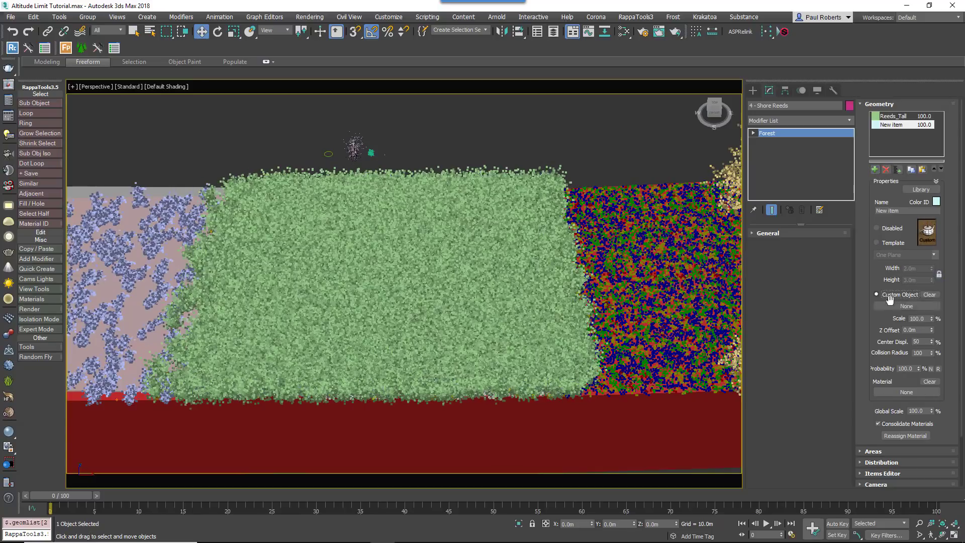
click(906, 306)
click(371, 154)
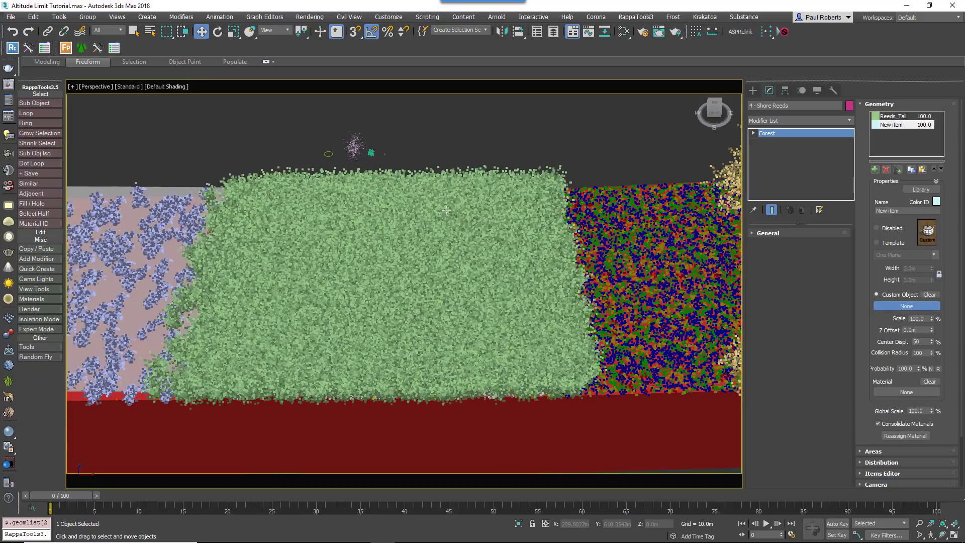
Limit the Shore Reeds altitude range to 20 m top and 19 m bottom, and move the density falloff curve's first full-density point toward the second
click(879, 104)
click(769, 299)
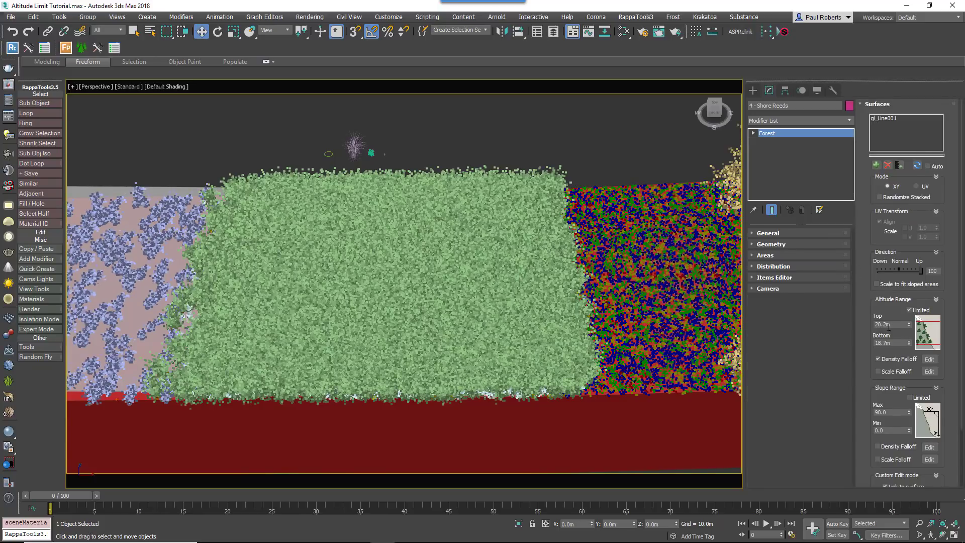
drag(890, 324, 864, 326)
text(20)
key(Tab)
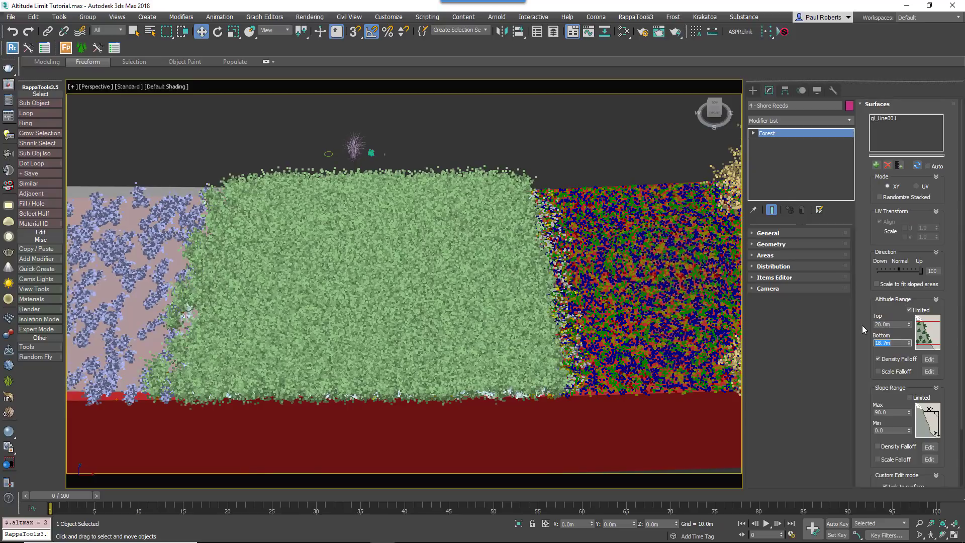
text(19)
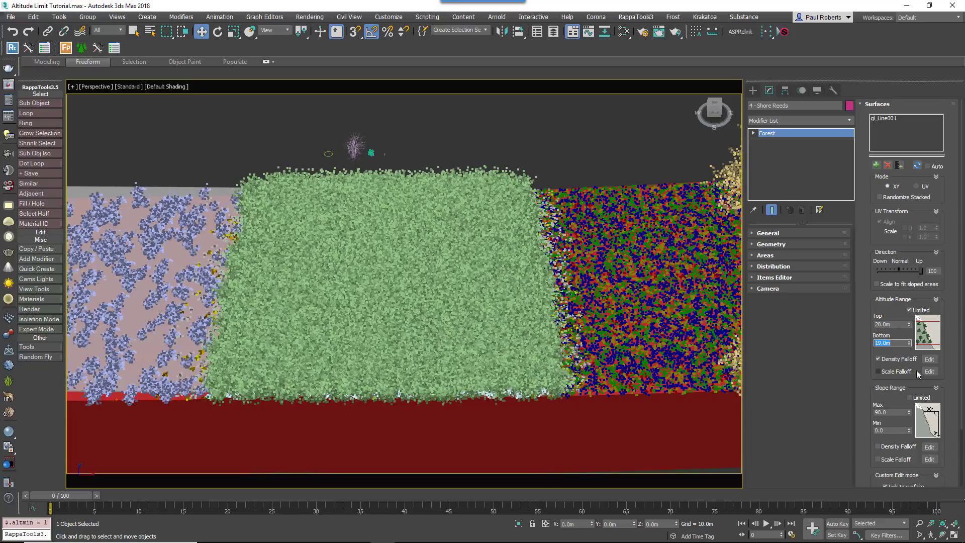
click(928, 360)
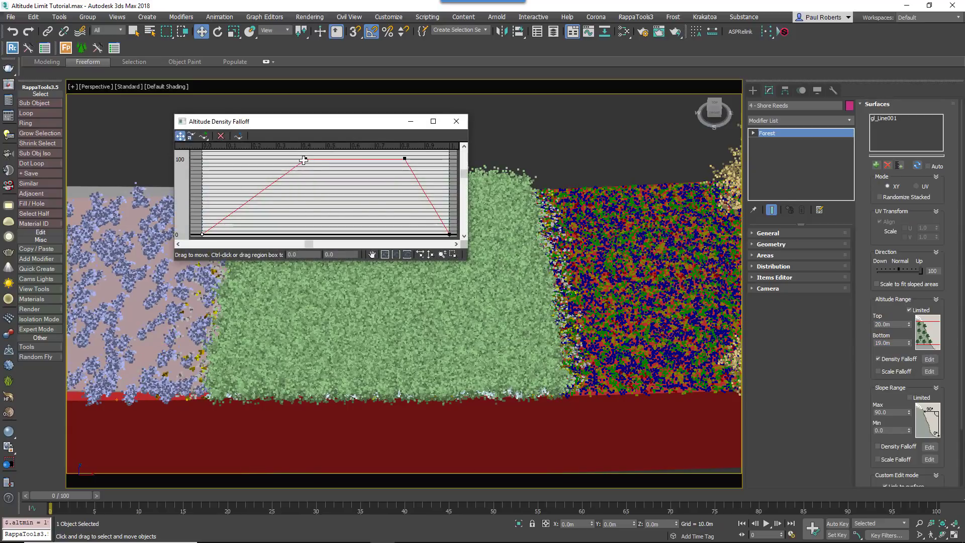
drag(306, 159, 349, 159)
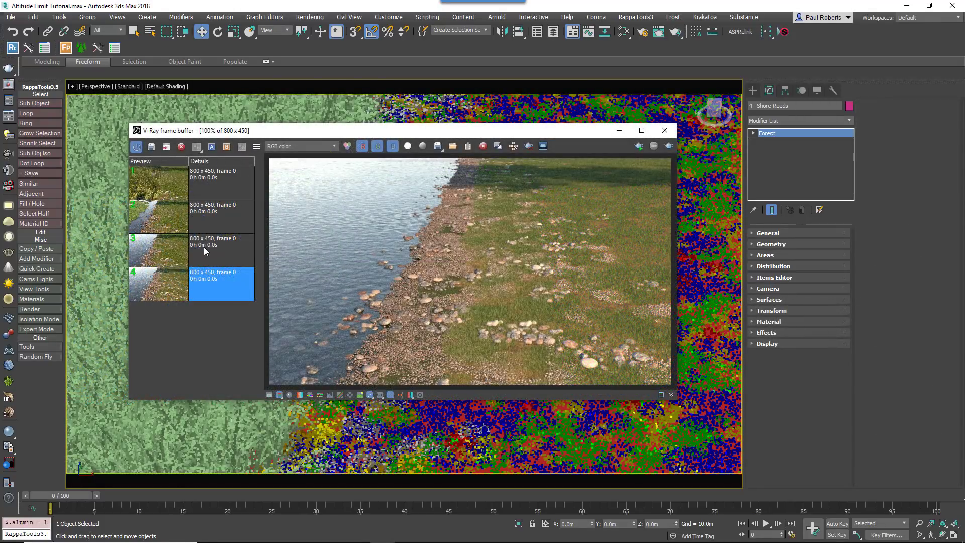
Compare the earlier renders in the V-Ray frame buffer history, from the third back to the first
click(204, 251)
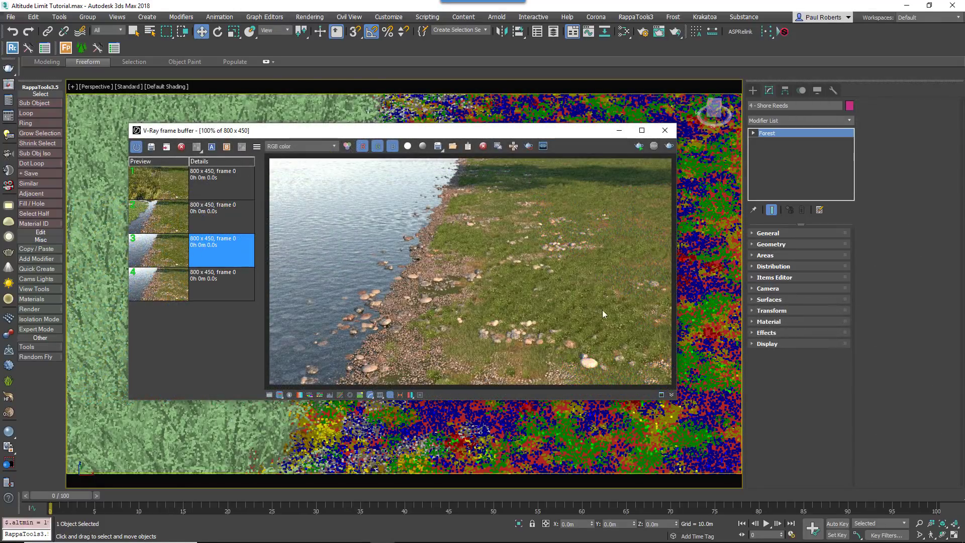
click(200, 222)
click(227, 185)
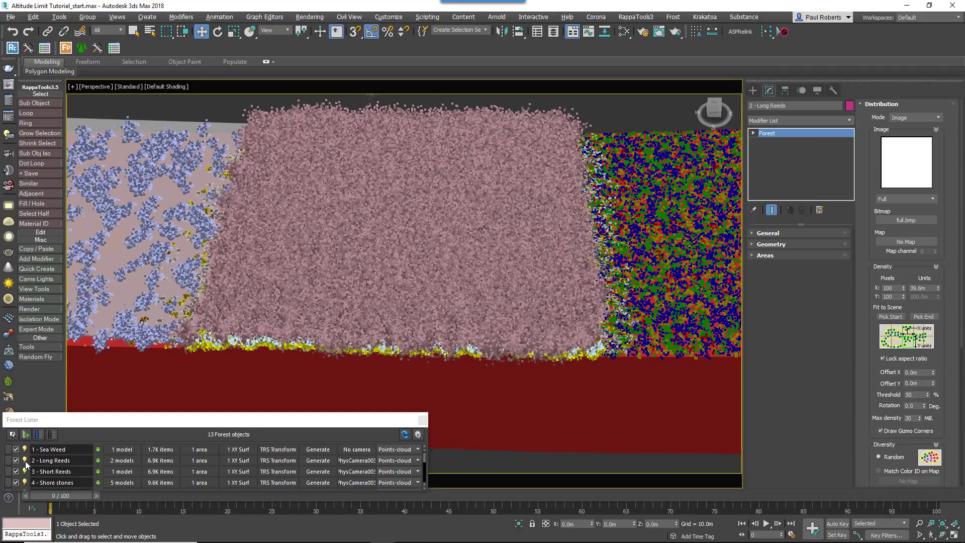
Toggle the visibility of the Long Reeds and Short Reeds forests to compare their coverage
click(26, 460)
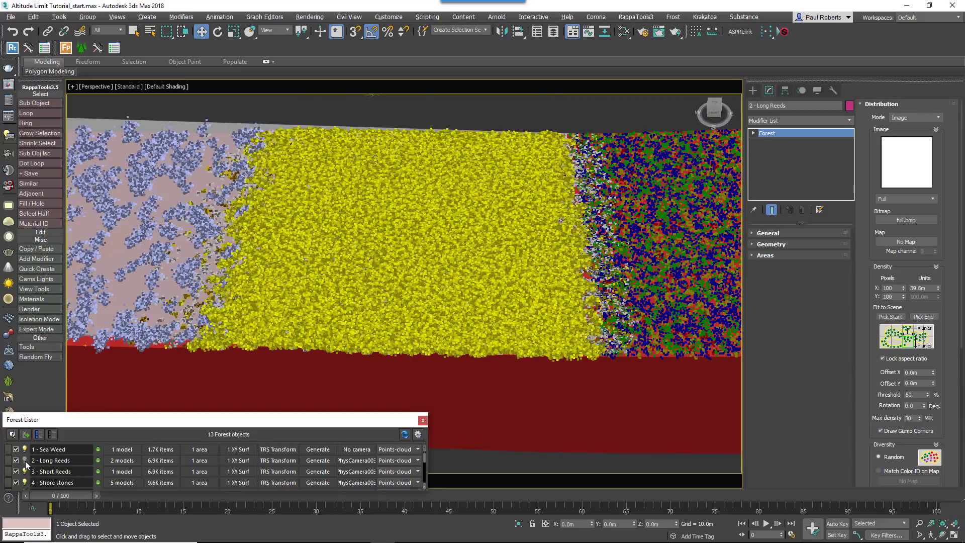
click(25, 460)
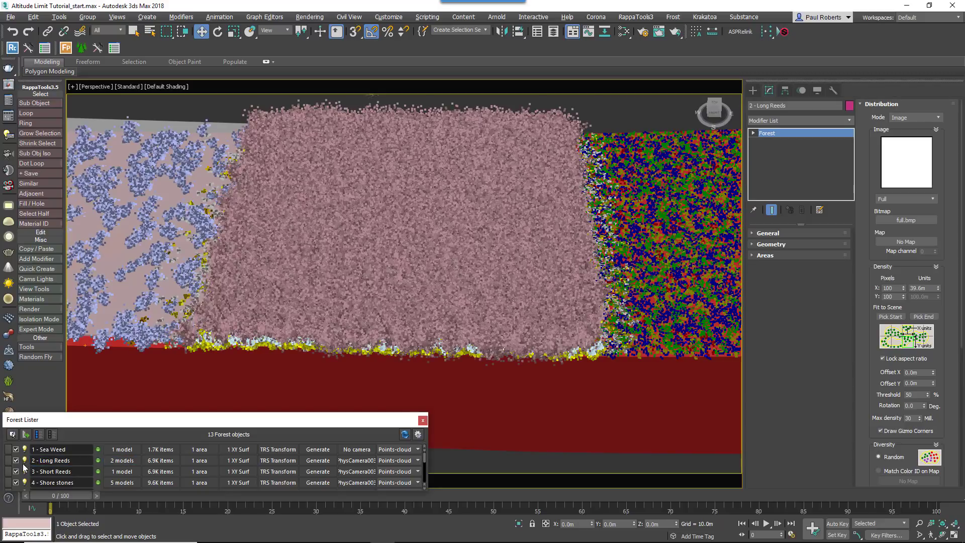
click(24, 470)
click(24, 463)
Set the Long Reeds distribution image to Patches 2, trying Patches 1 and Patches 3 for comparison
click(930, 200)
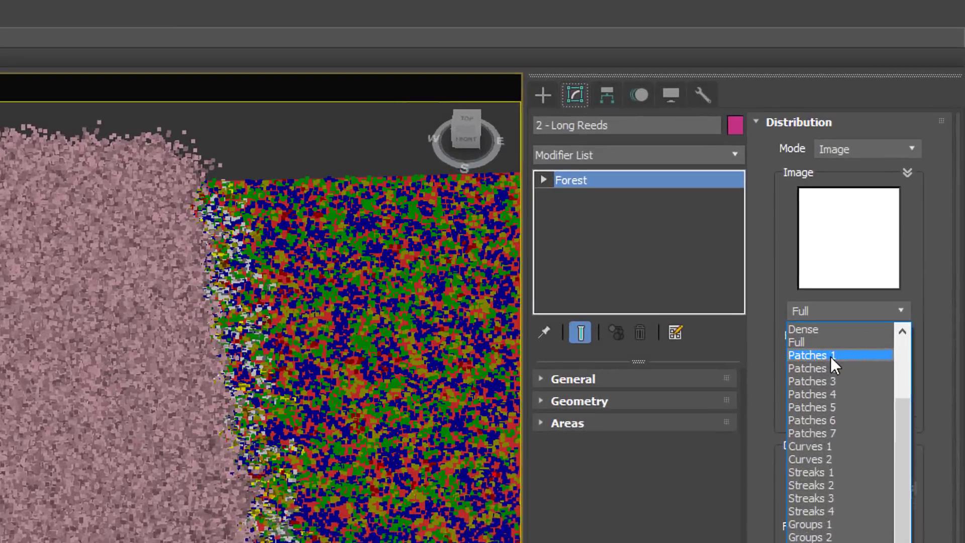
click(895, 222)
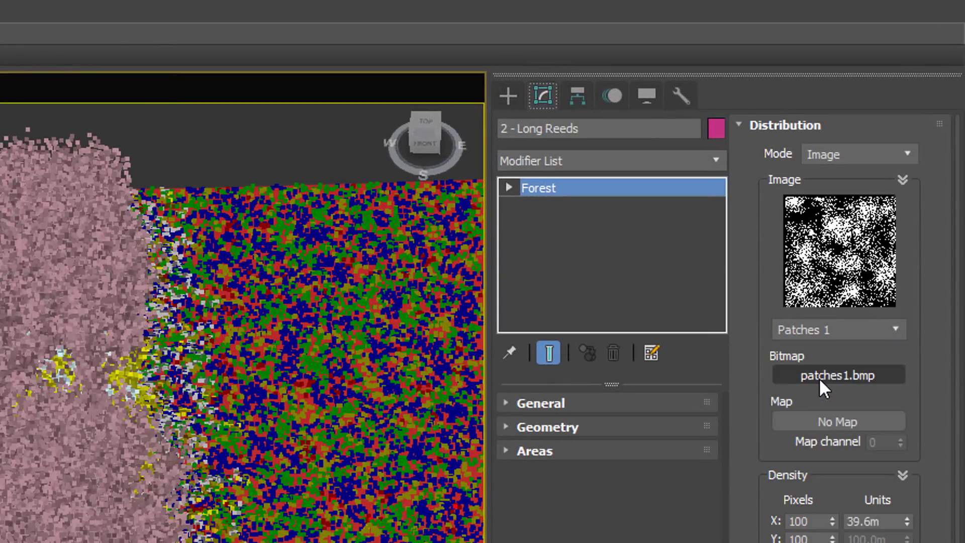
key(Down)
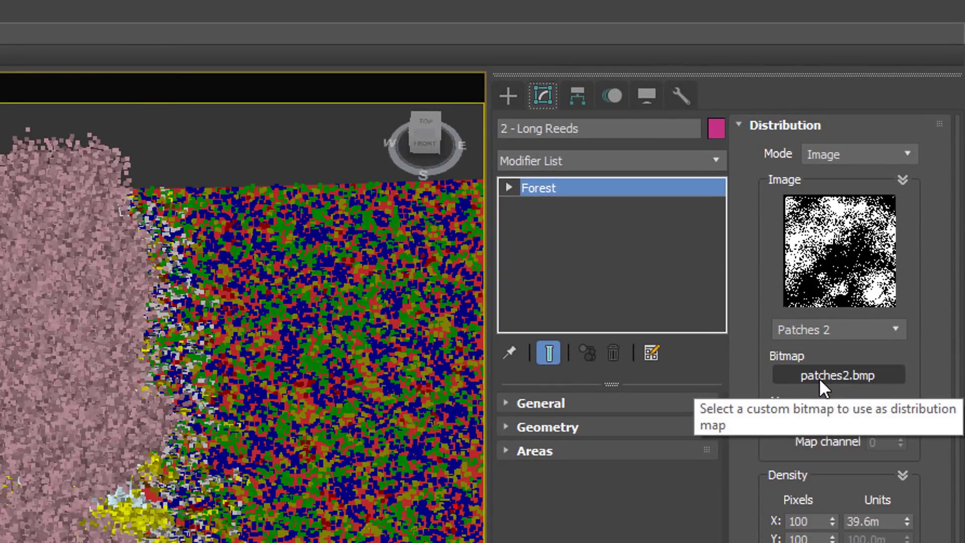
key(Down)
key(Up)
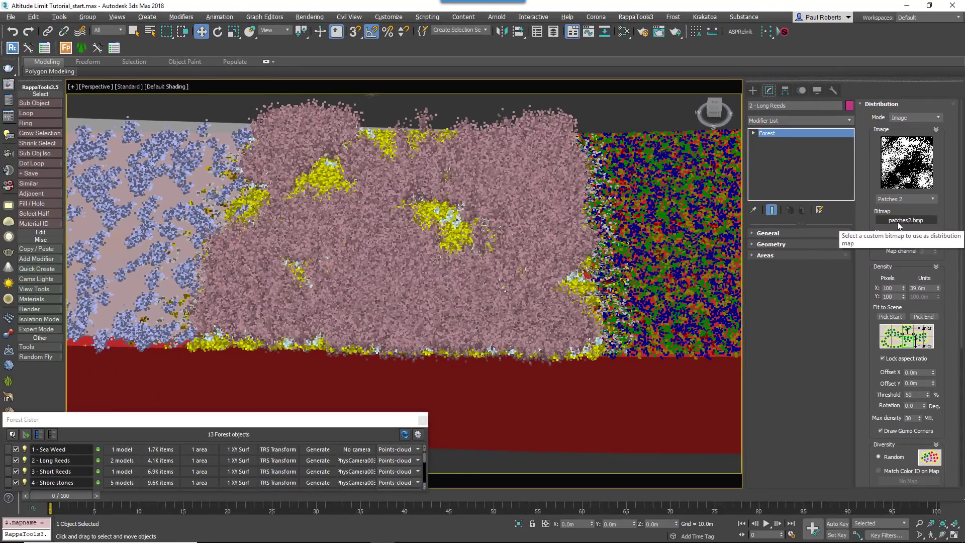
key(Down)
key(Down)
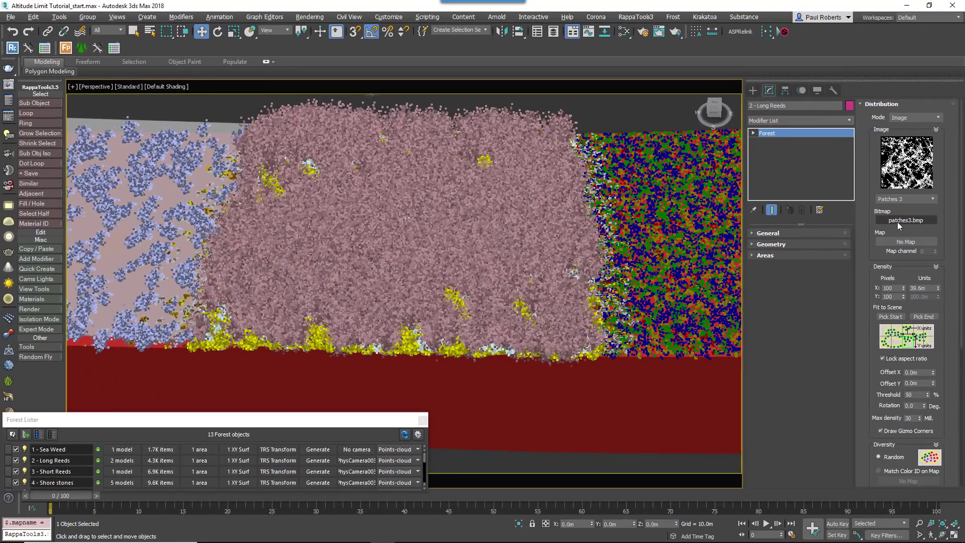
key(Up)
key(Up)
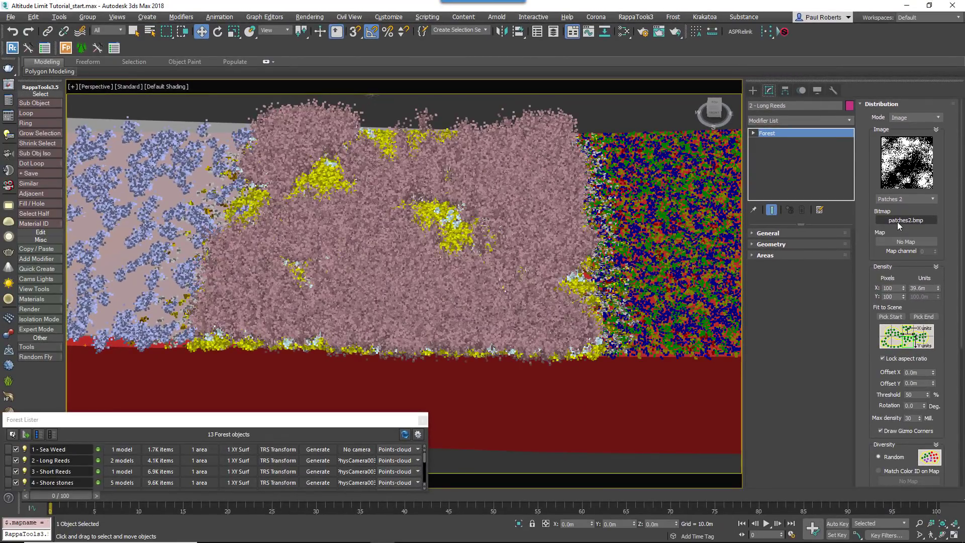
Set the Long Reeds distribution density to 30 m in X units and adjust the map's X offset
double_click(929, 289)
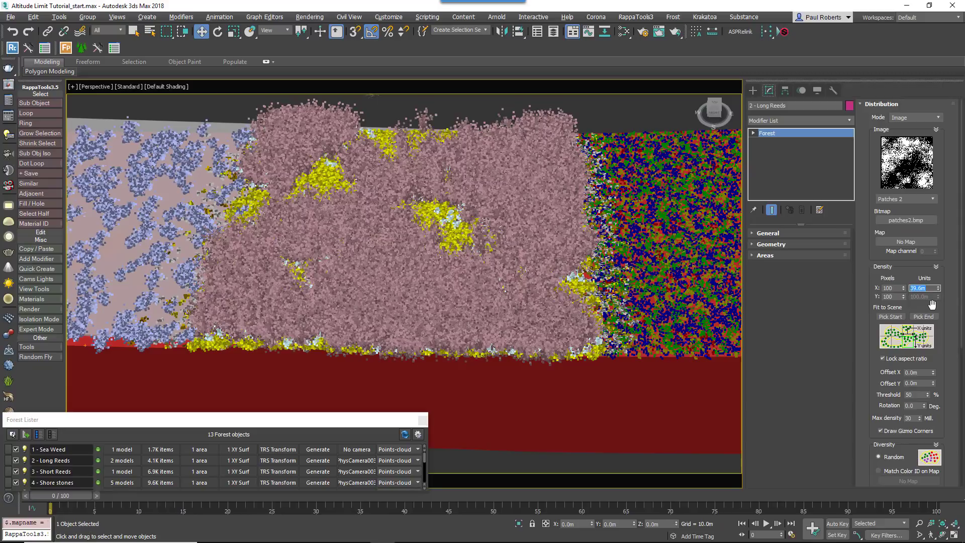
text(30)
key(Return)
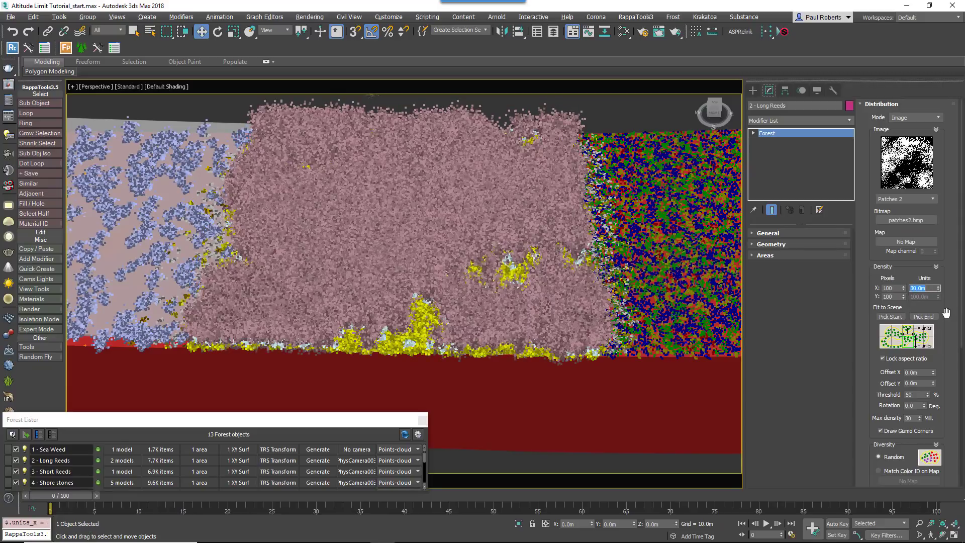
drag(933, 373, 945, 423)
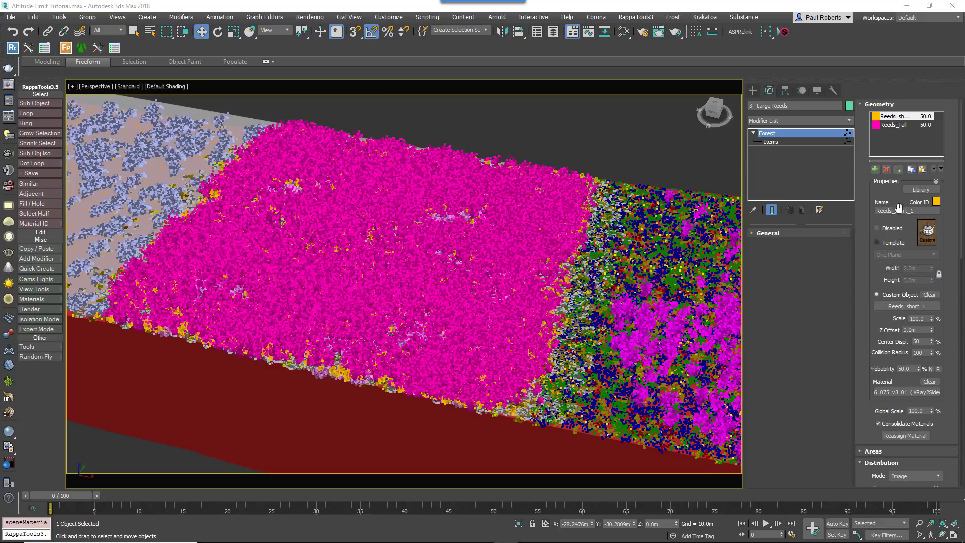
Assign a pure red color ID to both the short and tall reed items of the Large Reeds forest
click(895, 125)
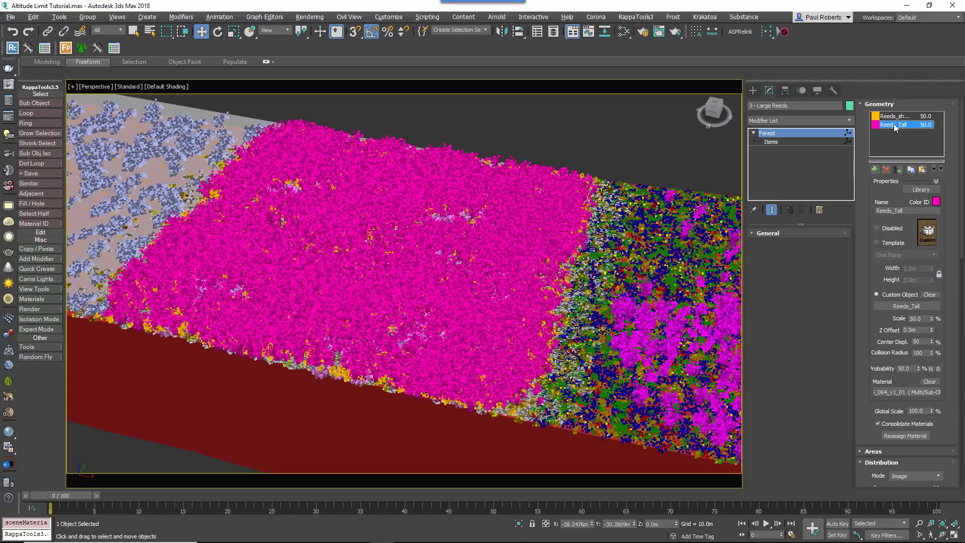
ctrl+click(885, 116)
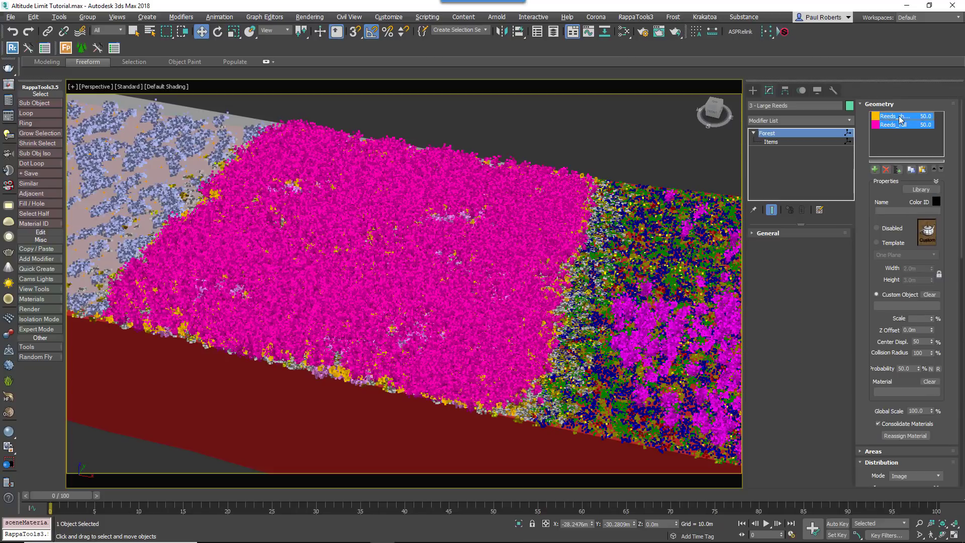
click(936, 202)
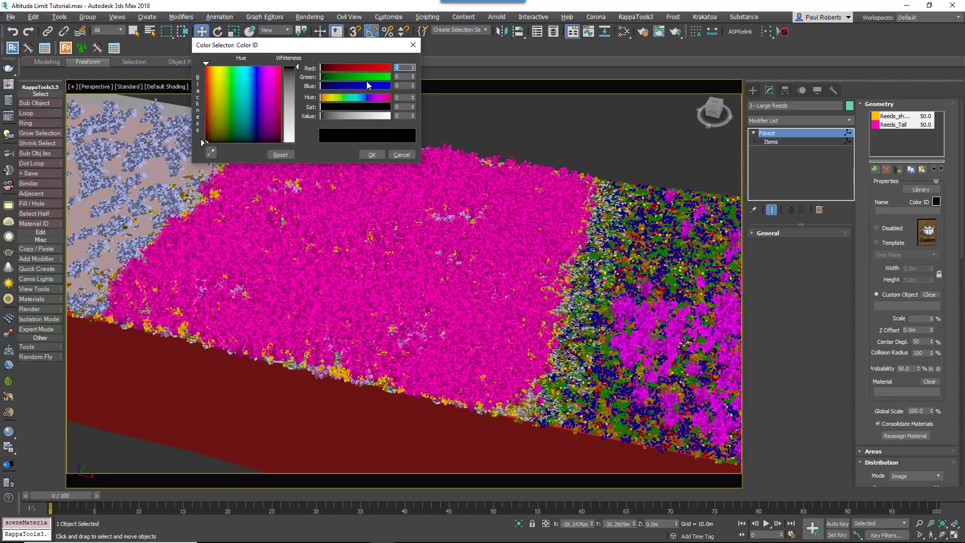
drag(357, 68, 389, 68)
click(372, 154)
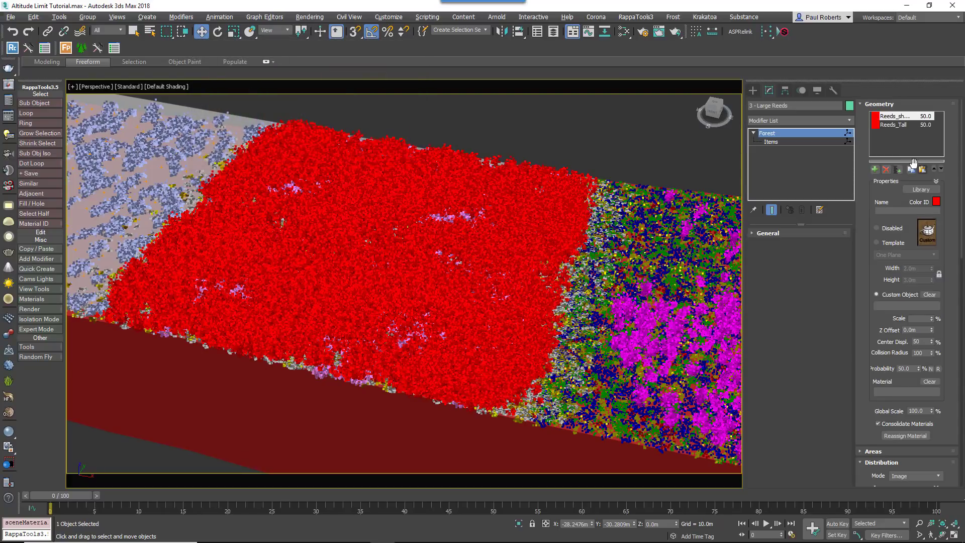
Add a new item to the Large Reeds geometry list and set it to Disabled
click(875, 170)
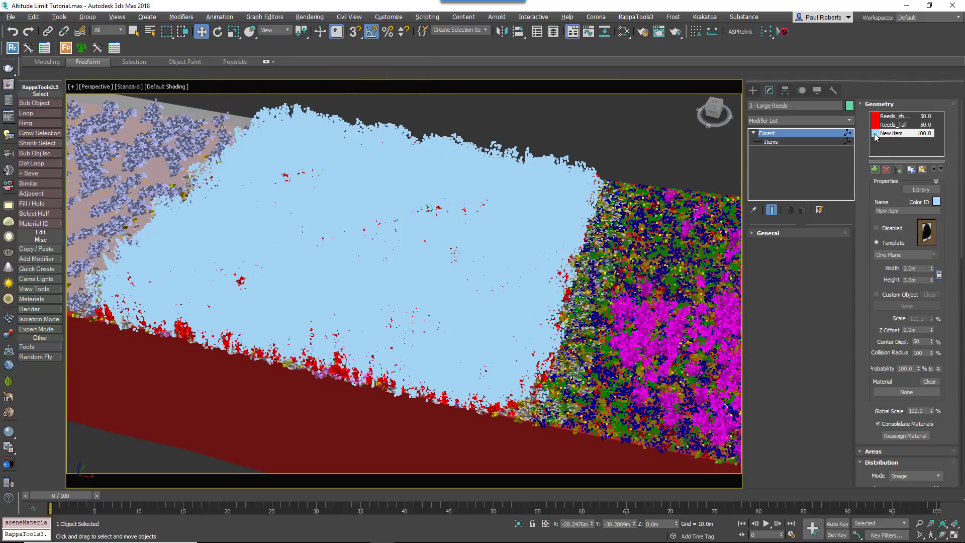
click(895, 227)
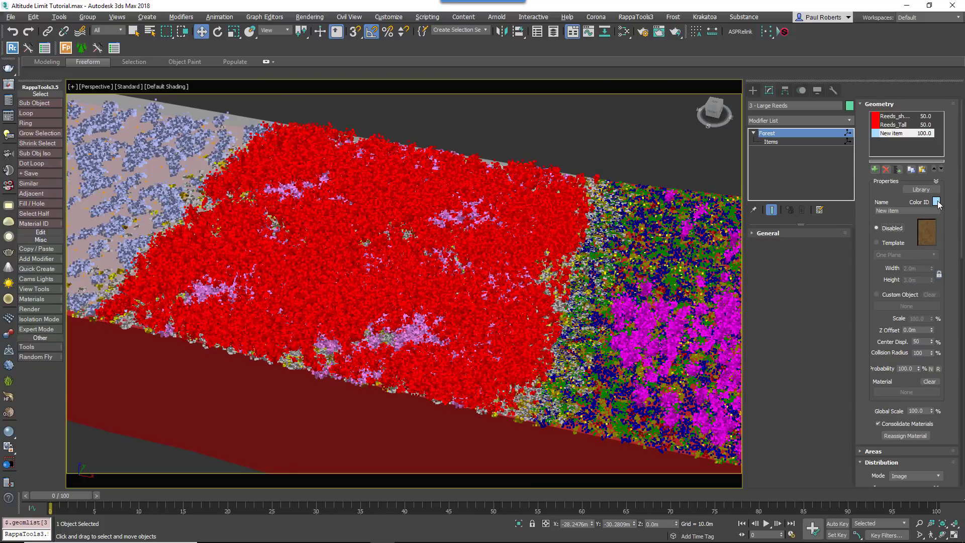
click(880, 104)
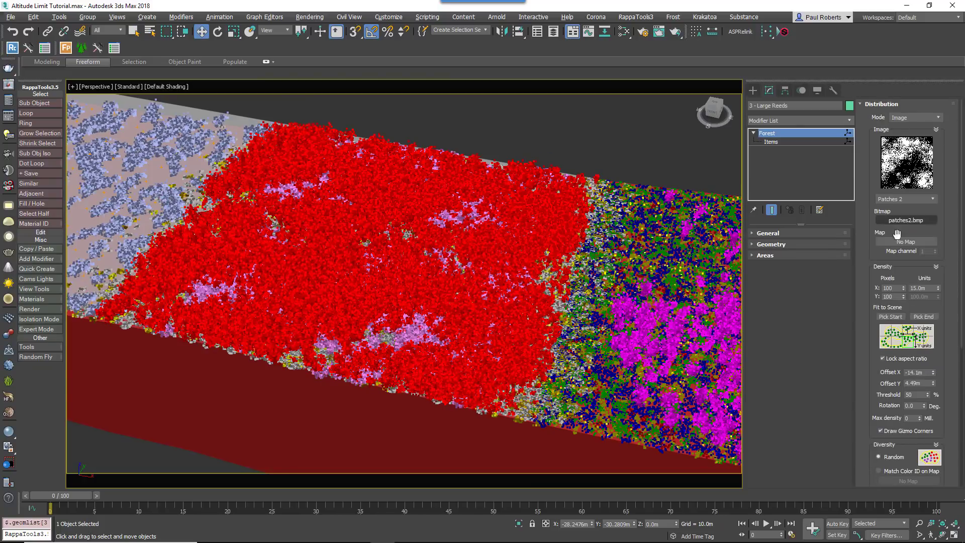
Switch the Large Reeds distribution diversity to Clusters with a cluster size of 5 m
scroll(881, 332, down, 5)
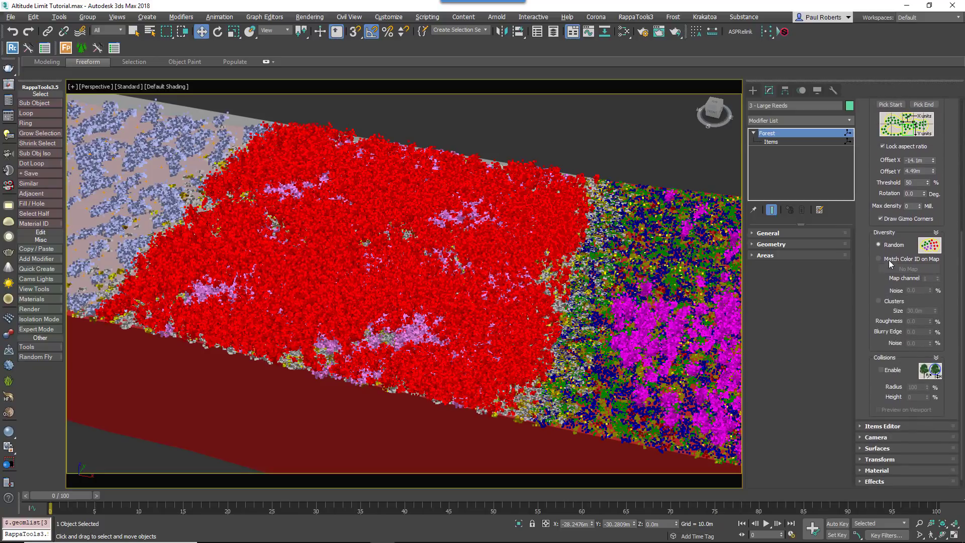
click(886, 302)
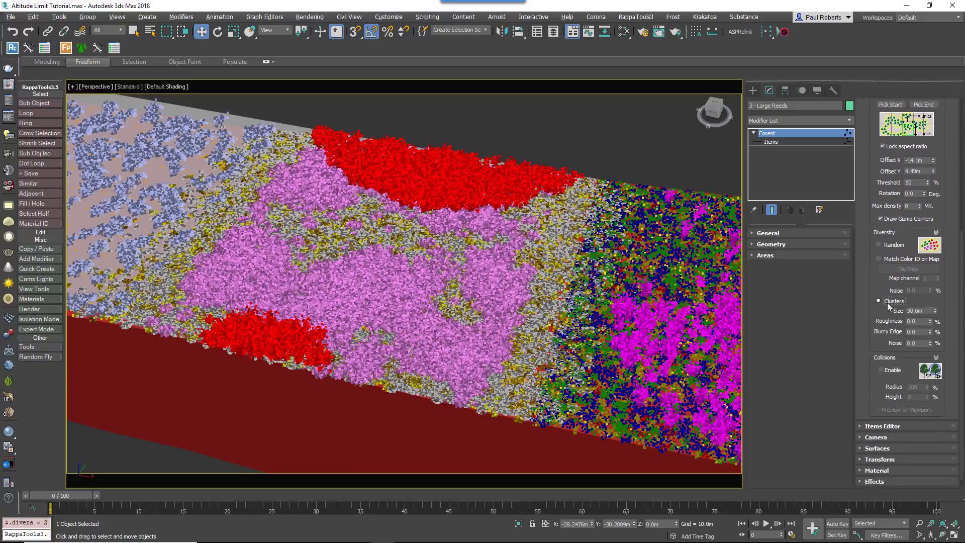
drag(935, 311, 939, 333)
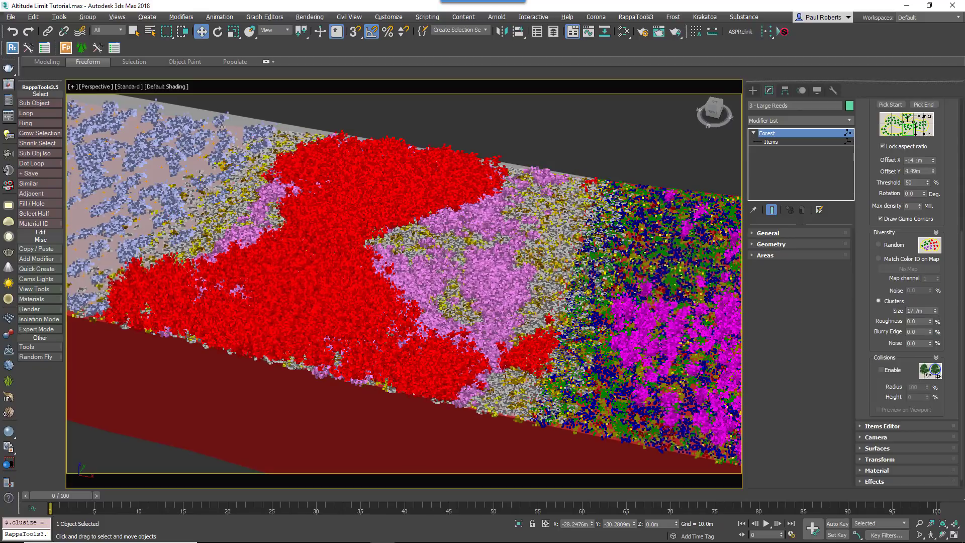
double_click(928, 311)
text(5)
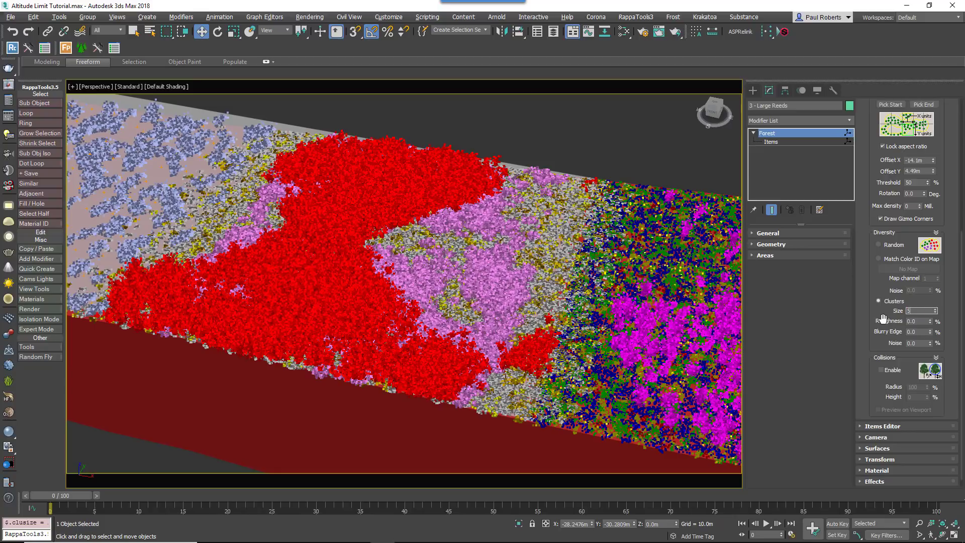
key(Return)
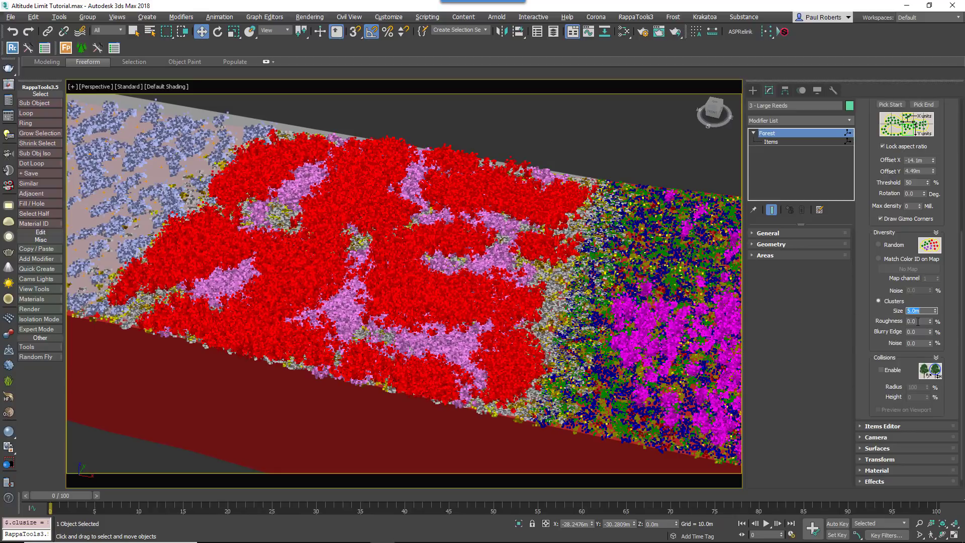
Set the Large Reeds clusters to 100% roughness, 50% blurry edge and 2% noise
mouse_move(929, 321)
mouse_down()
mouse_move(929, 212)
mouse_move(678, 386)
mouse_move(452, 258)
mouse_move(954, 311)
mouse_move(935, 316)
mouse_move(932, 251)
mouse_move(930, 321)
mouse_up()
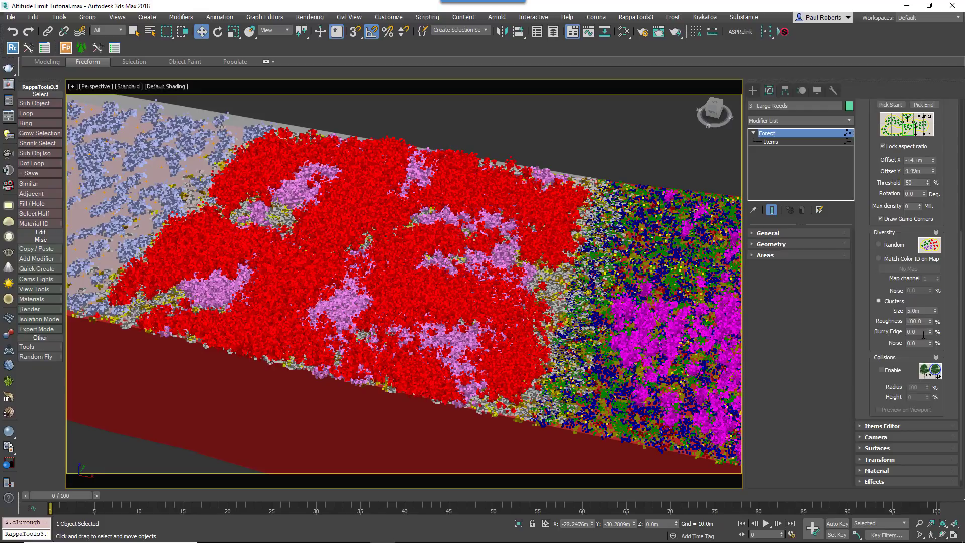
key(Tab)
text(50)
key(Tab)
text(2)
key(Return)
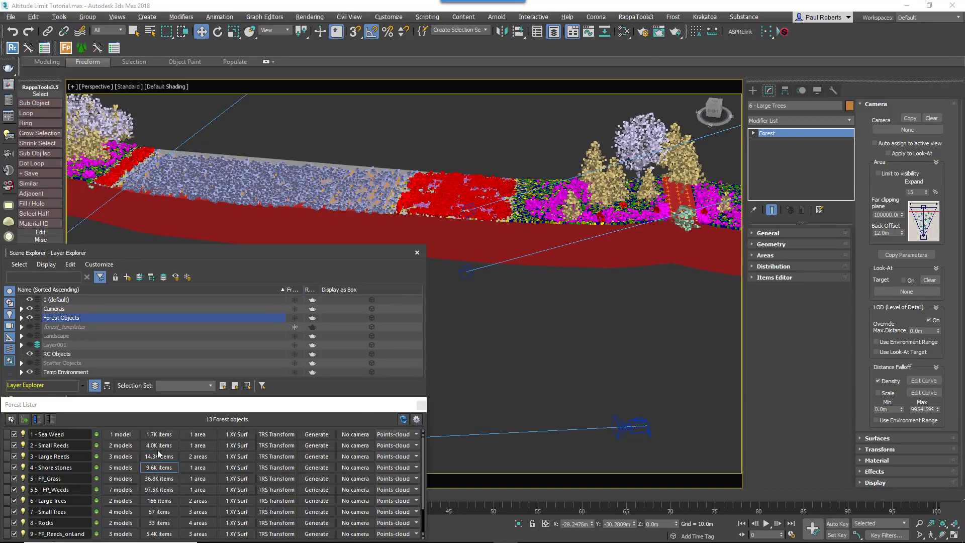
Make the Landscape layer visible and view the whole terrain around the forest strips
click(30, 336)
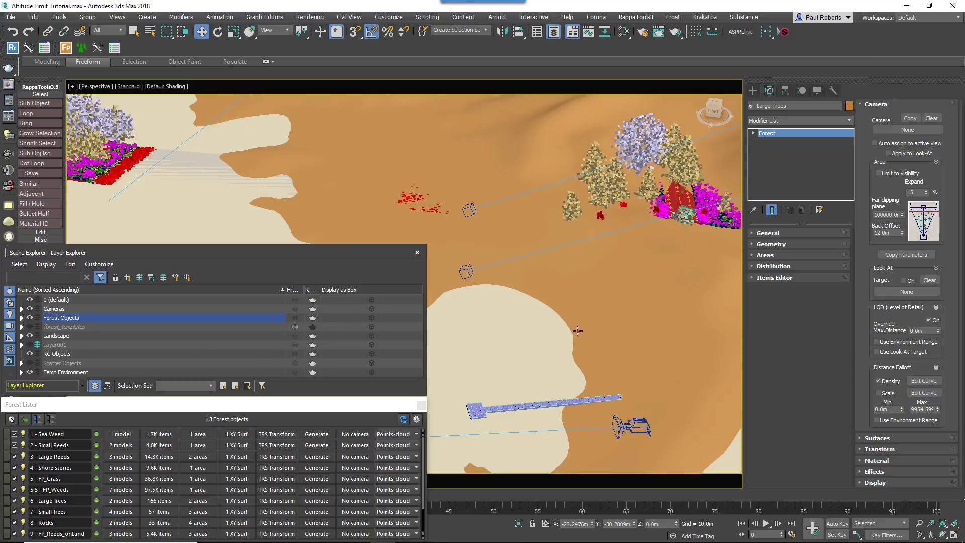
alt+middle_drag(578, 331, 560, 318)
alt+middle_drag(543, 266, 413, 216)
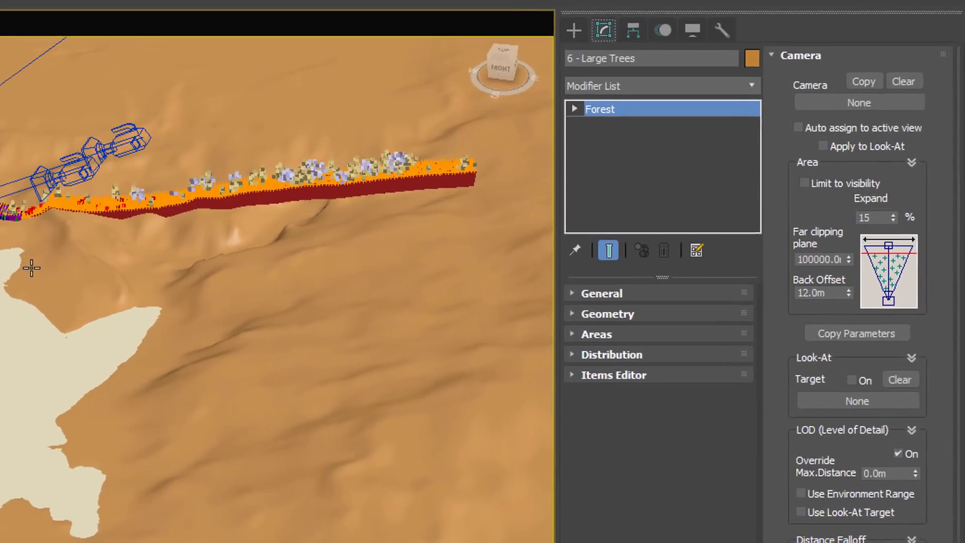
alt+middle_drag(480, 219, 460, 219)
scroll(6, 270, down, 3)
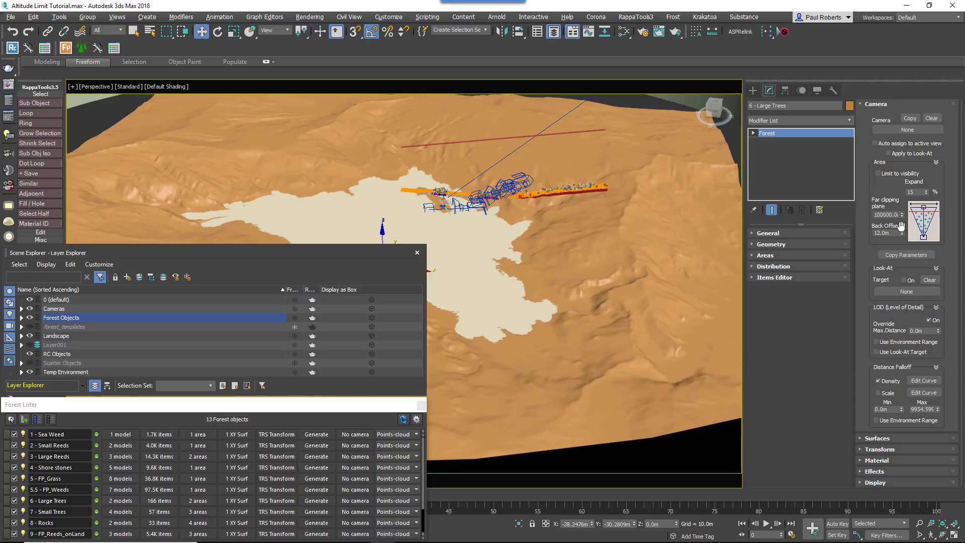
Replace the Large Trees distribution surface with the Terrain object and close the Scene Explorer
click(872, 103)
click(777, 299)
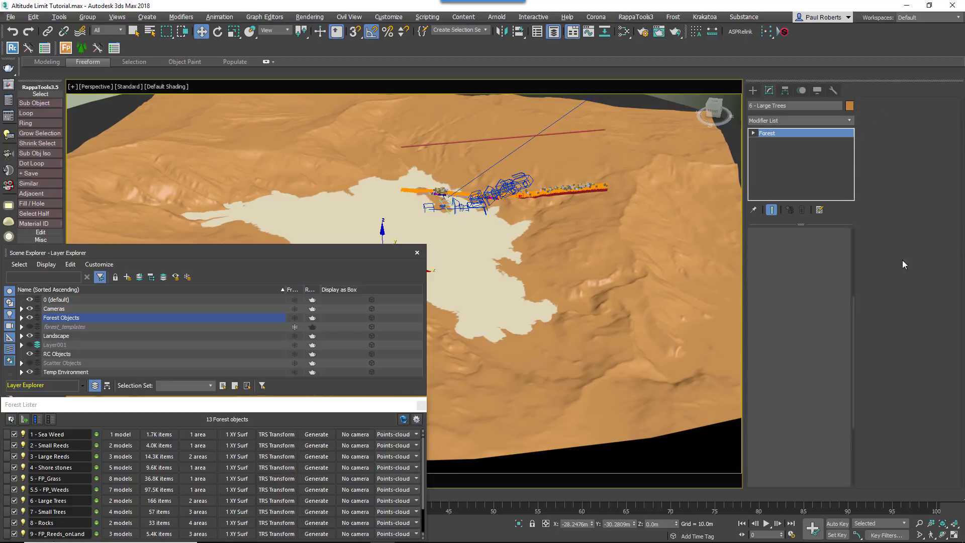
click(887, 119)
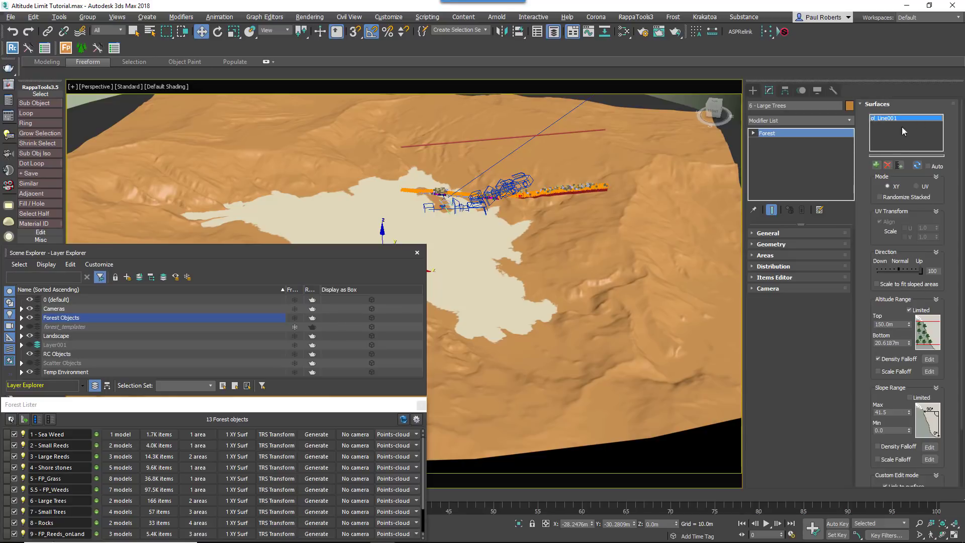
click(887, 165)
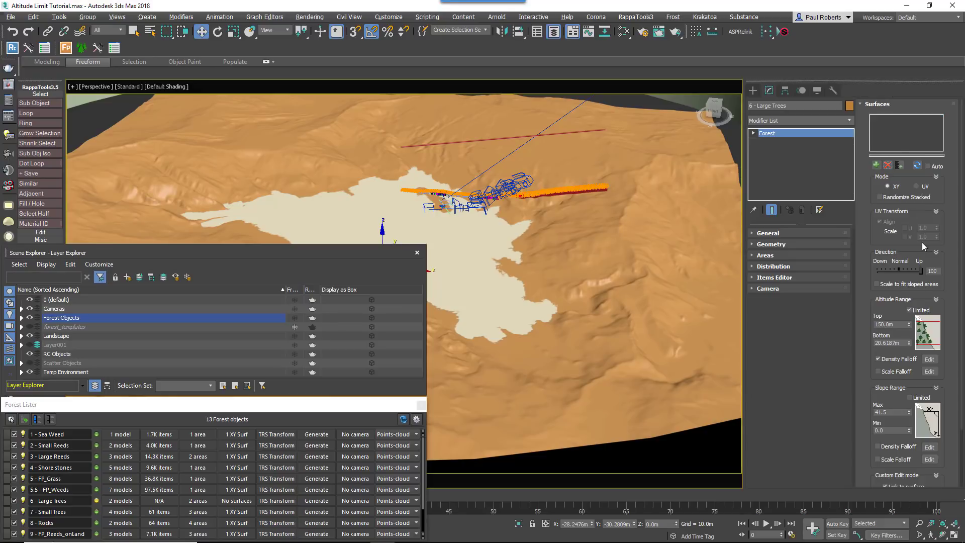
click(876, 165)
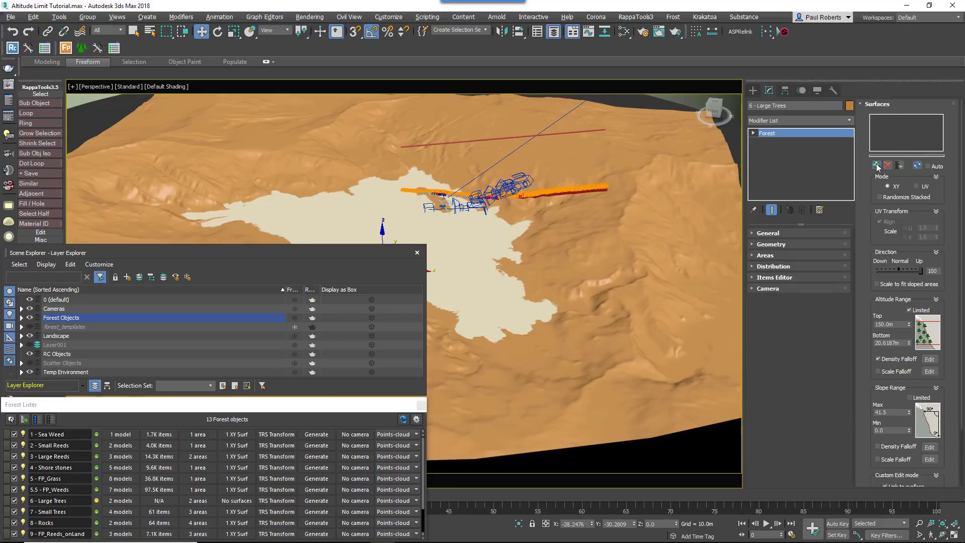
click(700, 338)
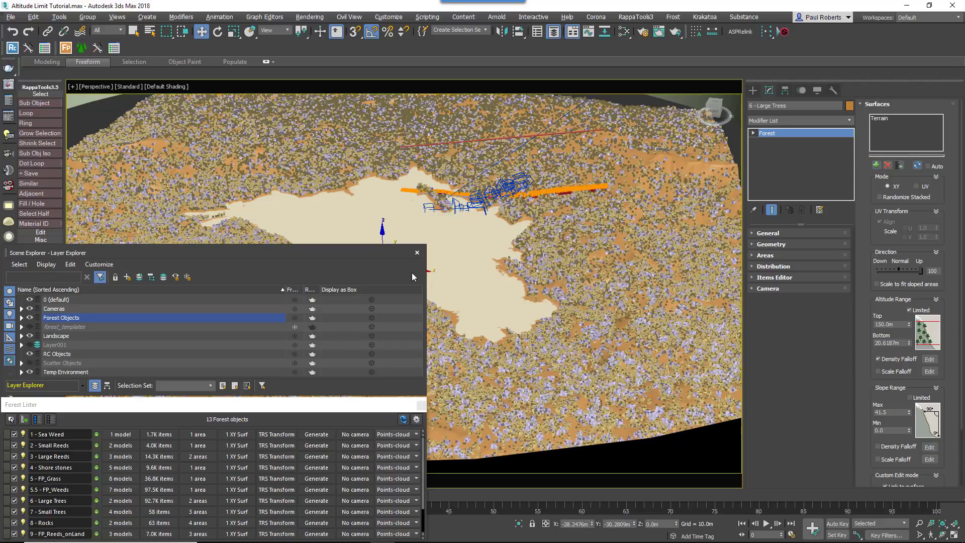
click(417, 252)
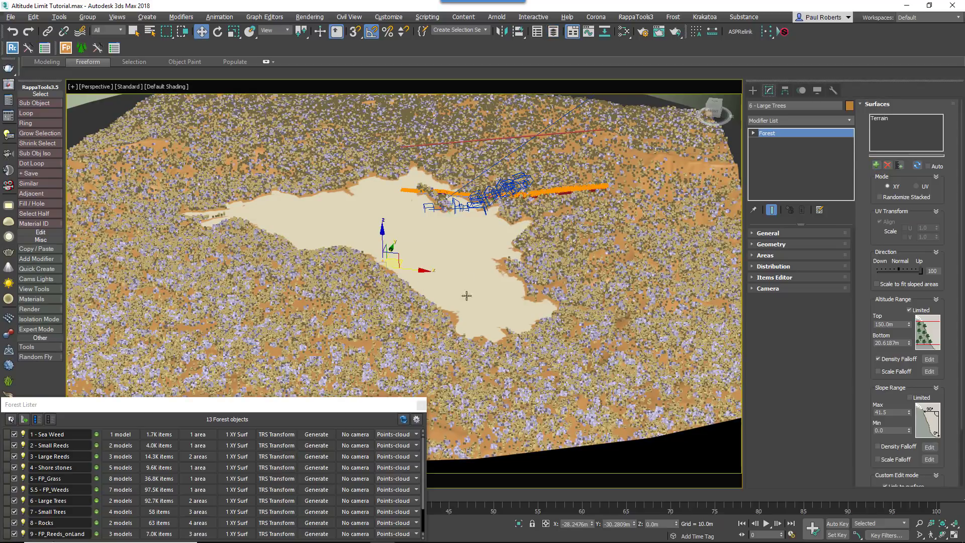
scroll(459, 289, up, 4)
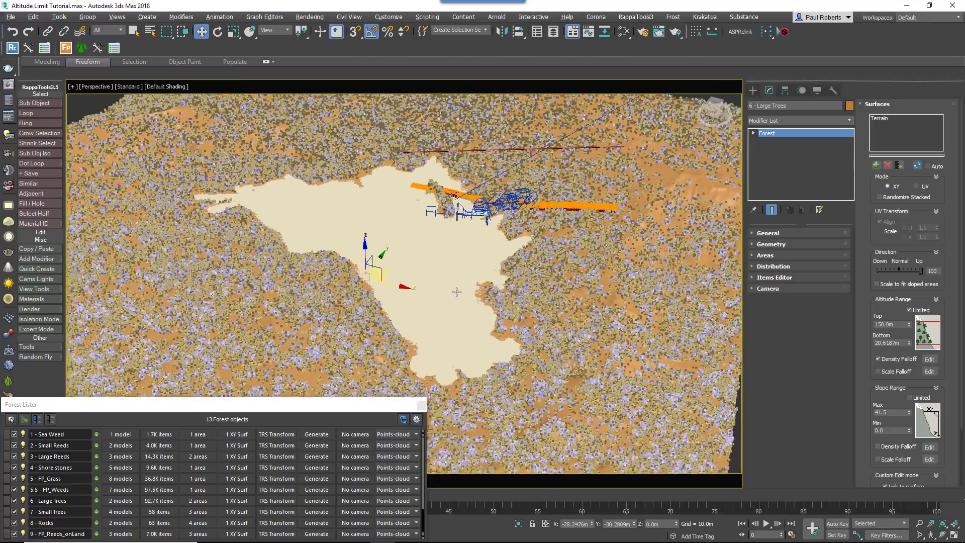
alt+middle_drag(456, 292, 455, 290)
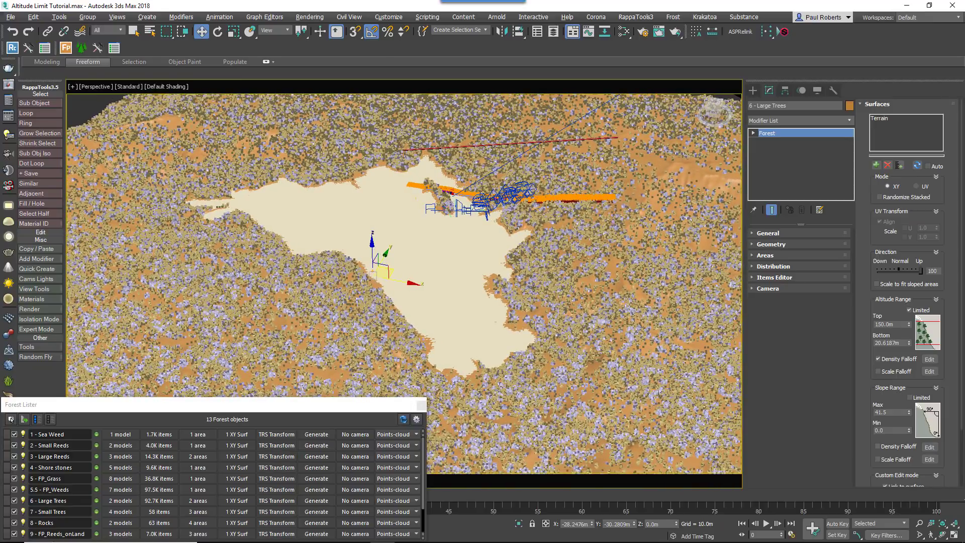
Assign PhysCamera001 to the Large Trees forest and limit its area to the camera's visibility
click(876, 105)
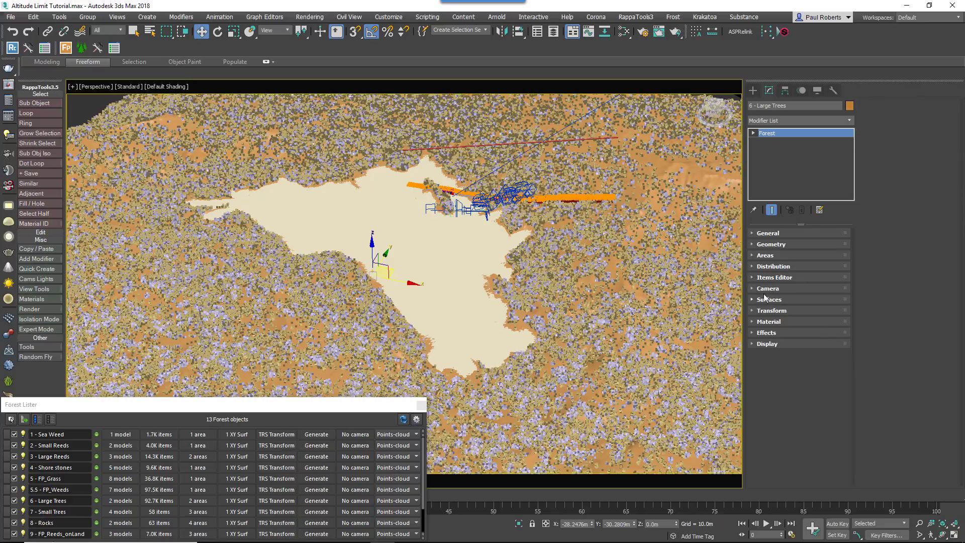
key(q)
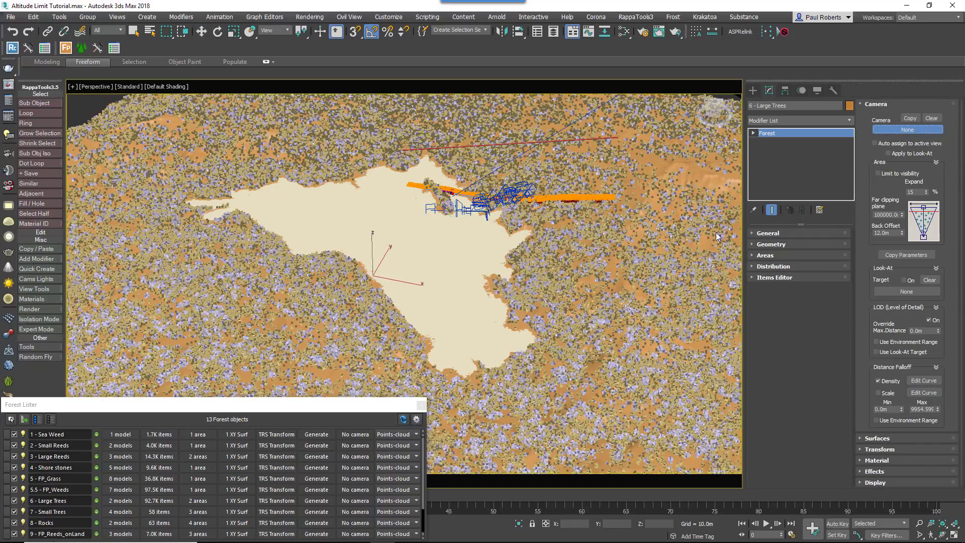
click(470, 213)
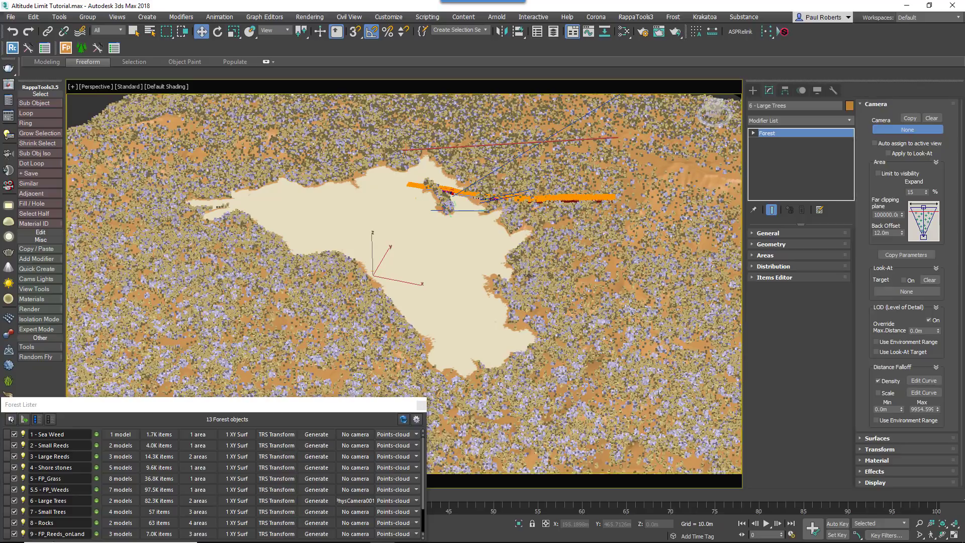
click(877, 173)
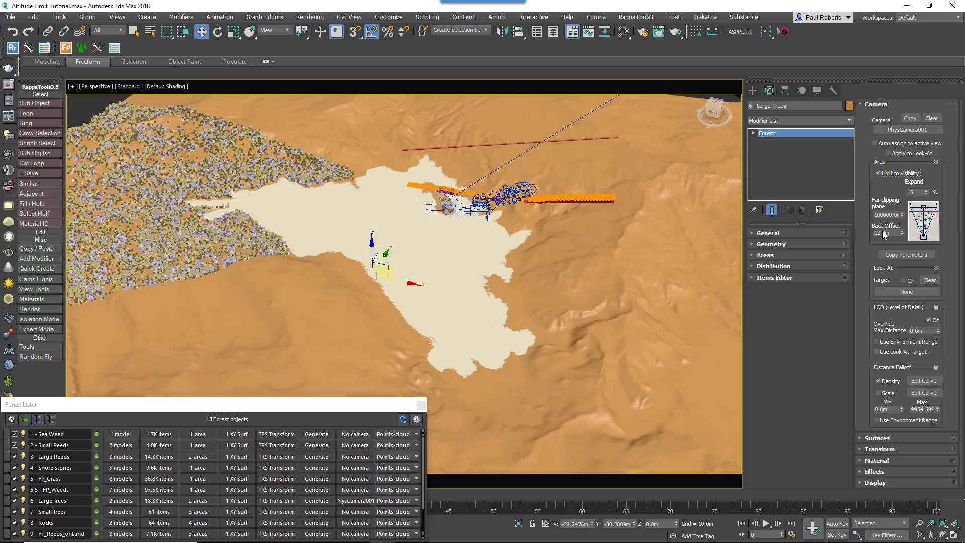
Expand the Large Trees visibility area to 69% and enable automatic assignment of the active view's camera
alt+middle_drag(466, 299, 600, 300)
alt+middle_drag(595, 312, 583, 315)
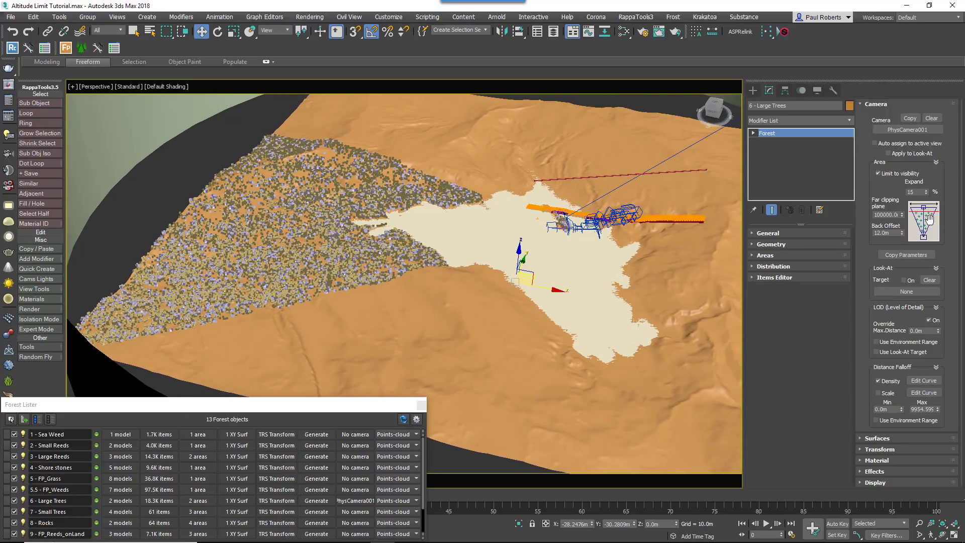
drag(926, 196, 921, 158)
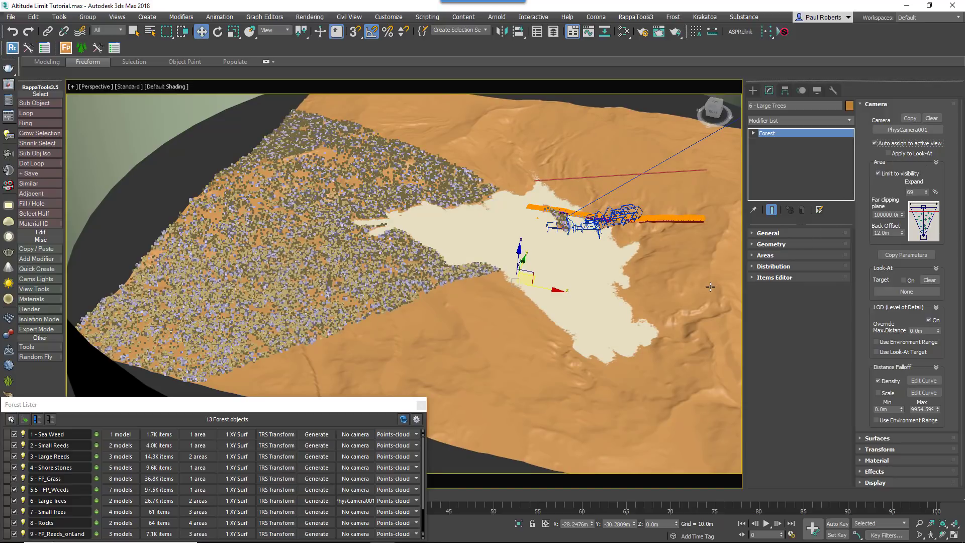
View the Large Trees distribution through PhysCamera005, PhysCamera004 and PhysCamera003 in turn
key(h)
double_click(463, 231)
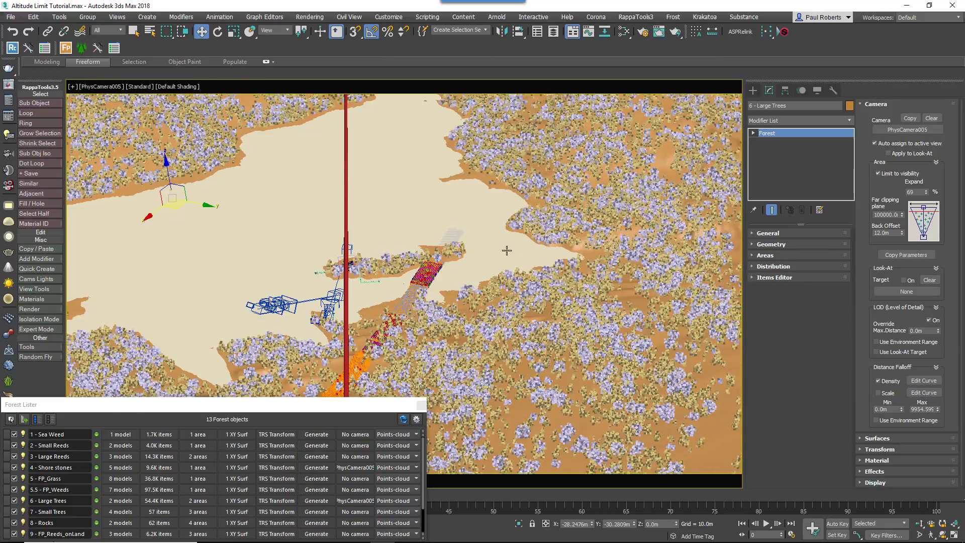
key(c)
click(470, 223)
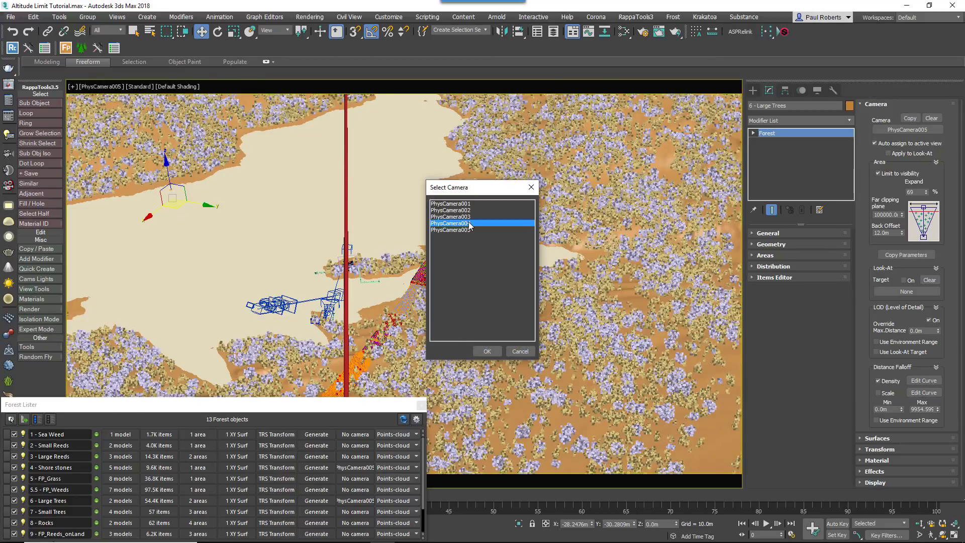
double_click(470, 224)
key(c)
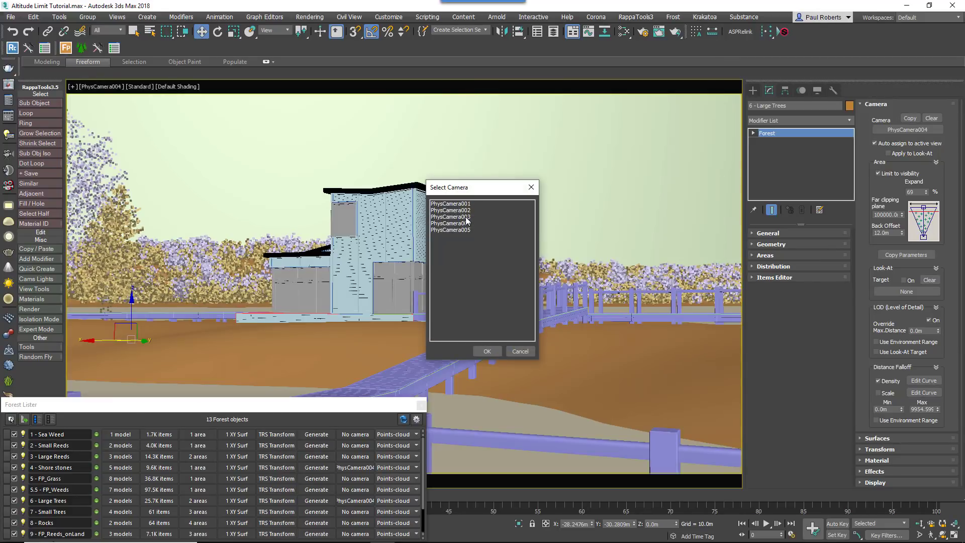
click(466, 216)
double_click(466, 217)
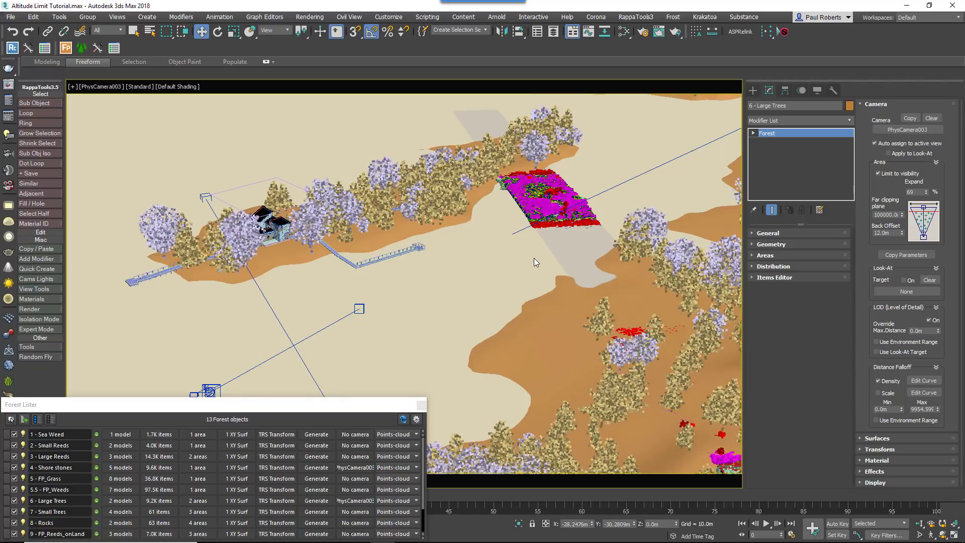
Return to the perspective view and turn off the distance density falloff for the Large Trees
key(p)
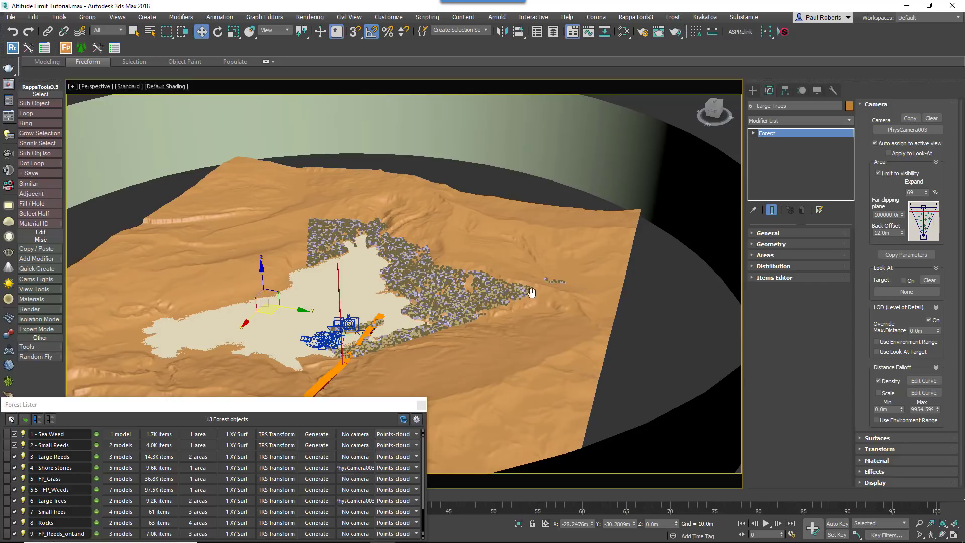
middle_drag(528, 291, 566, 279)
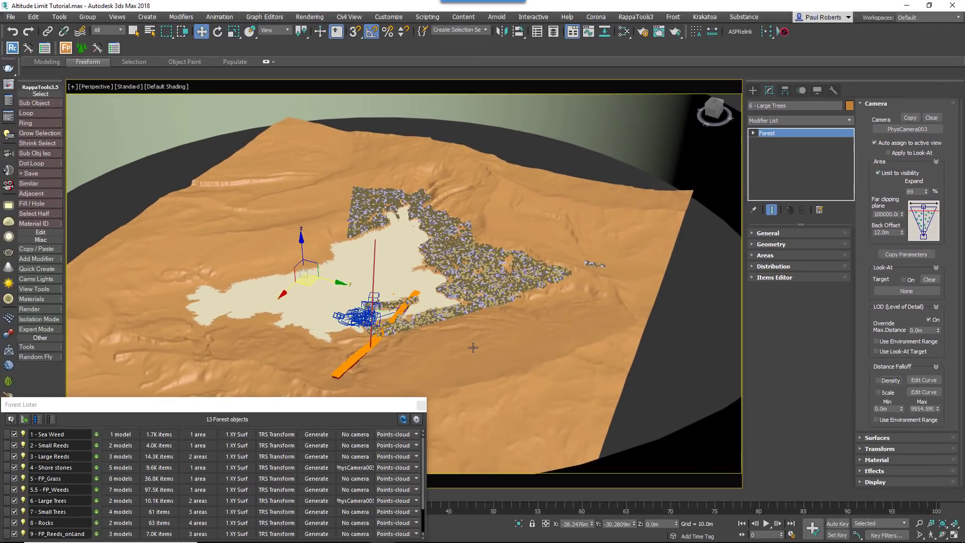
alt+middle_drag(435, 351, 486, 350)
scroll(487, 350, up, 6)
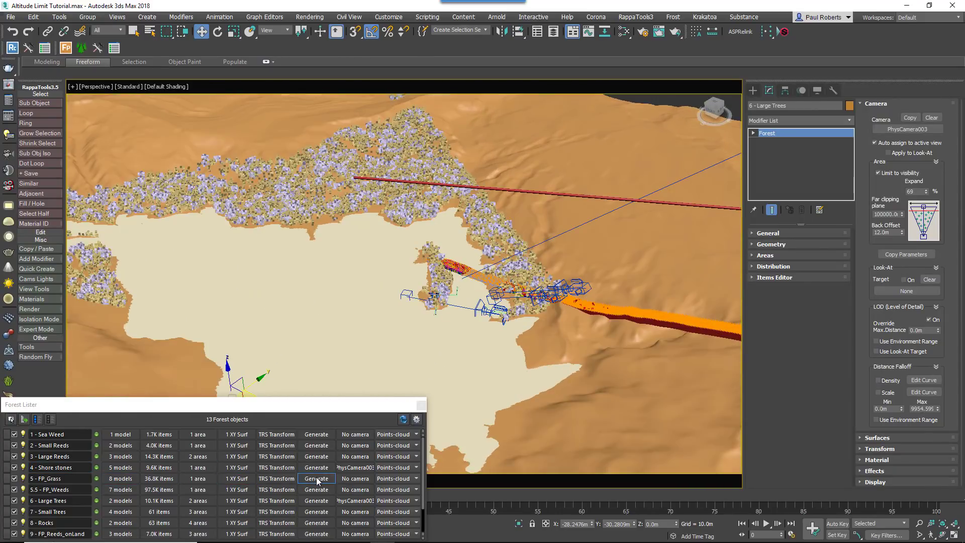
Assign PhysCamera001 to 5 - FP_Grass, enabling auto assign to active view and limit to visibility
click(344, 480)
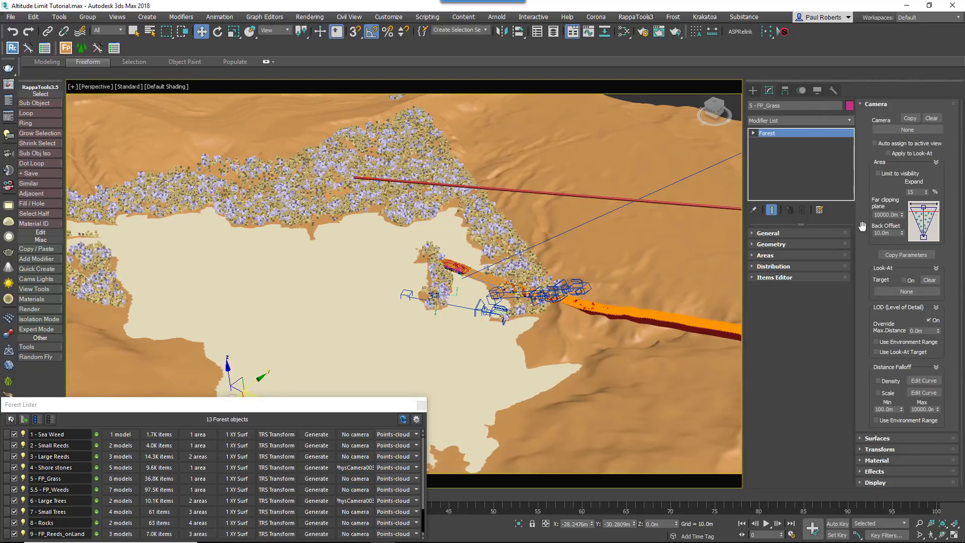
click(894, 132)
click(490, 315)
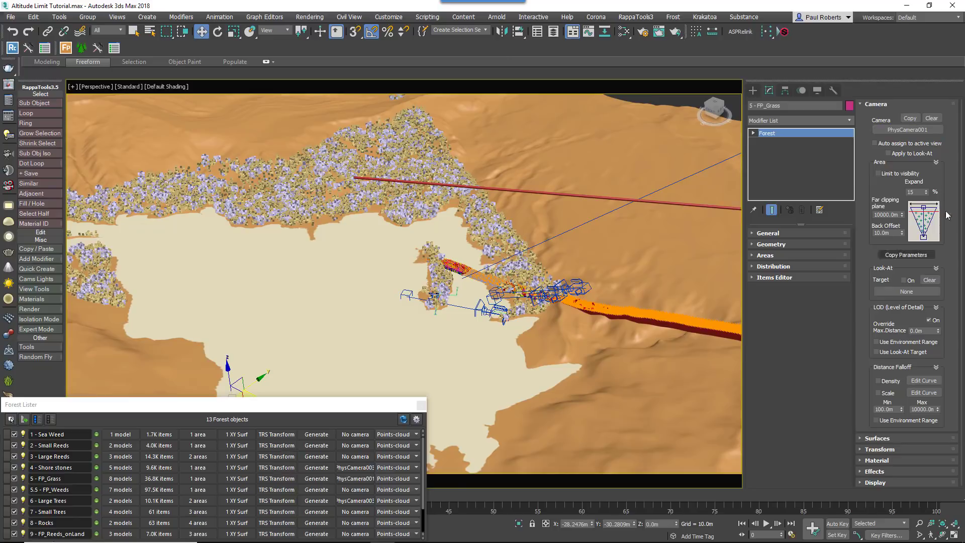
click(893, 144)
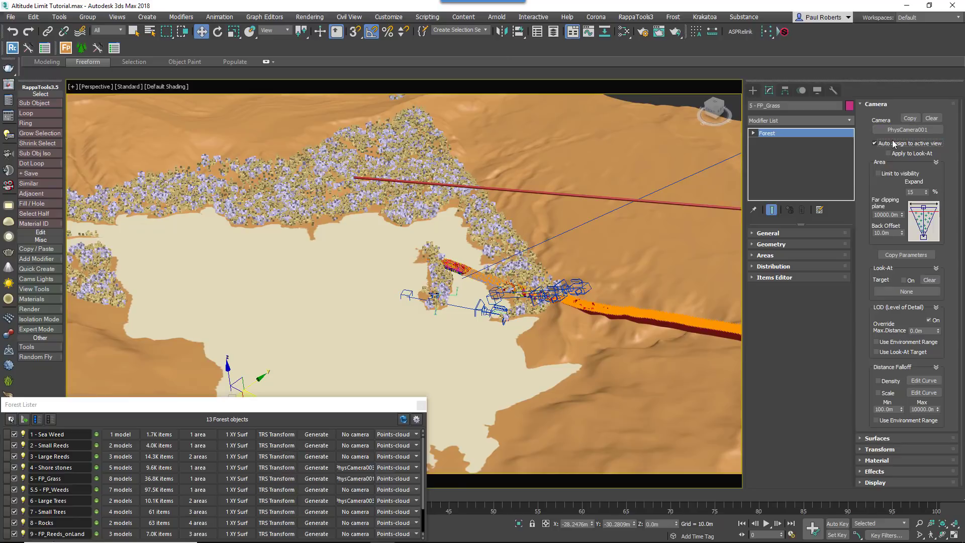
click(906, 174)
Replace the FP_Grass distribution surface with the Terrain object
click(876, 104)
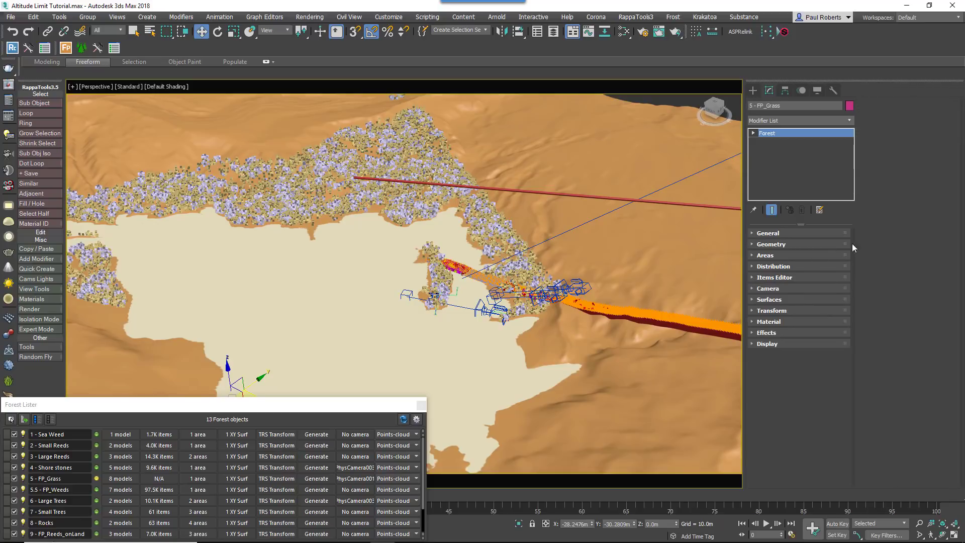
click(780, 299)
click(886, 118)
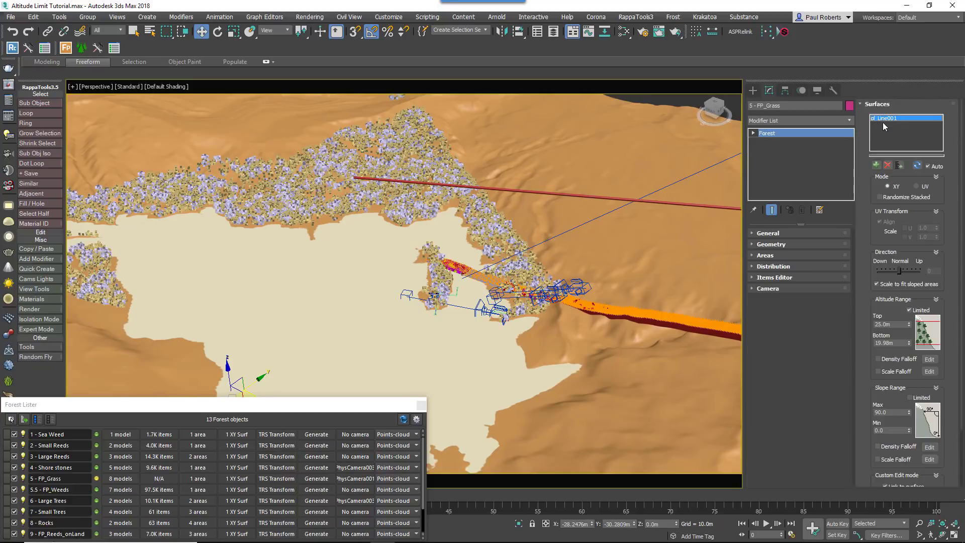
click(887, 167)
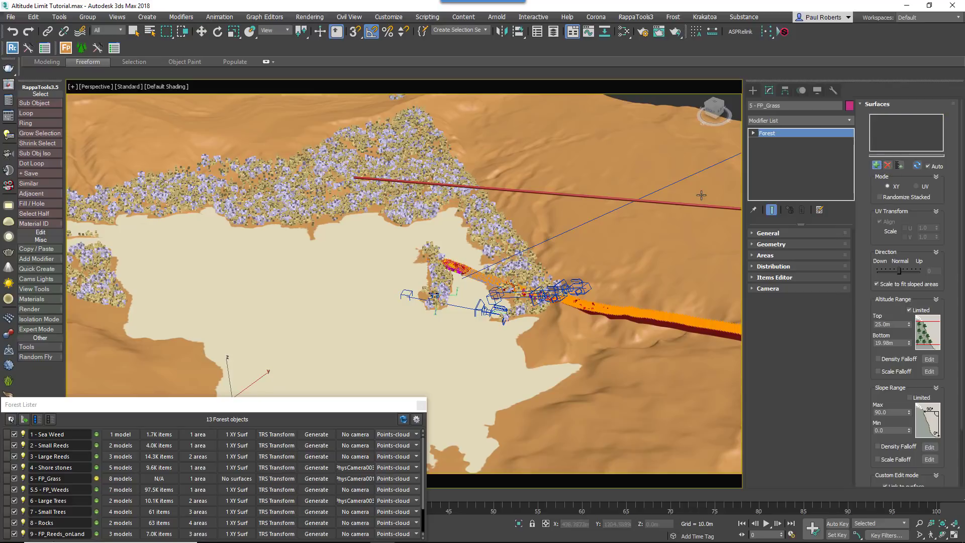
key(w)
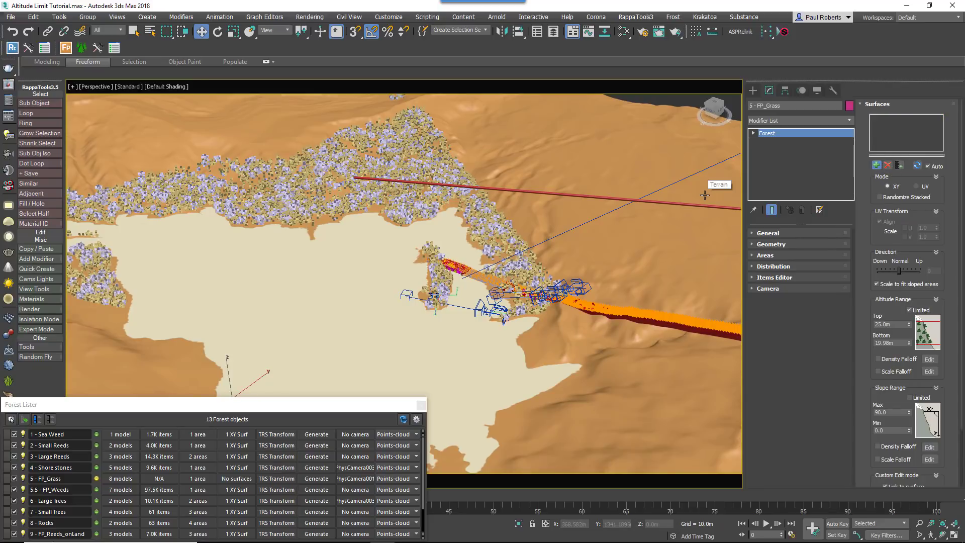
click(705, 195)
Set the far clipping plane of 5 - FP_Grass's camera-limited area to 500 m
scroll(459, 310, up, 2)
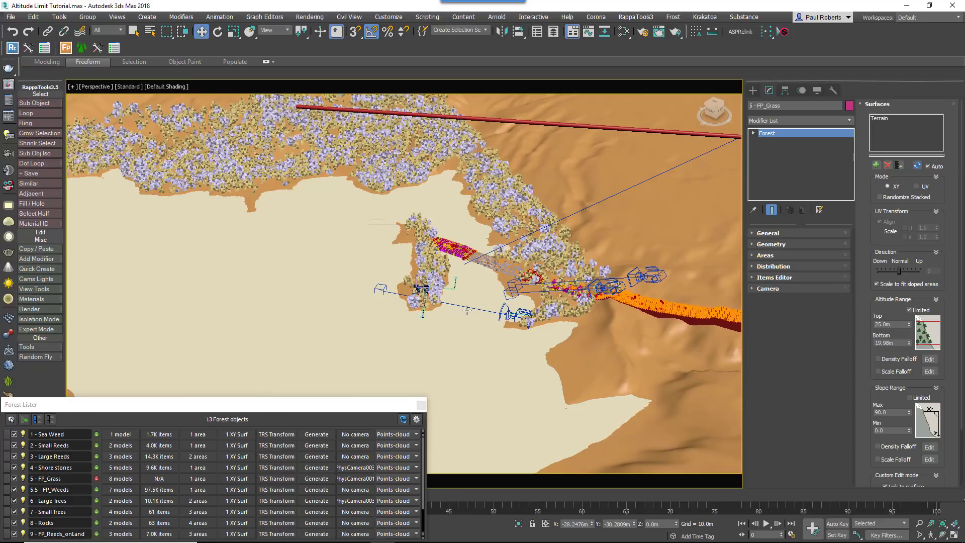
scroll(466, 310, up, 1)
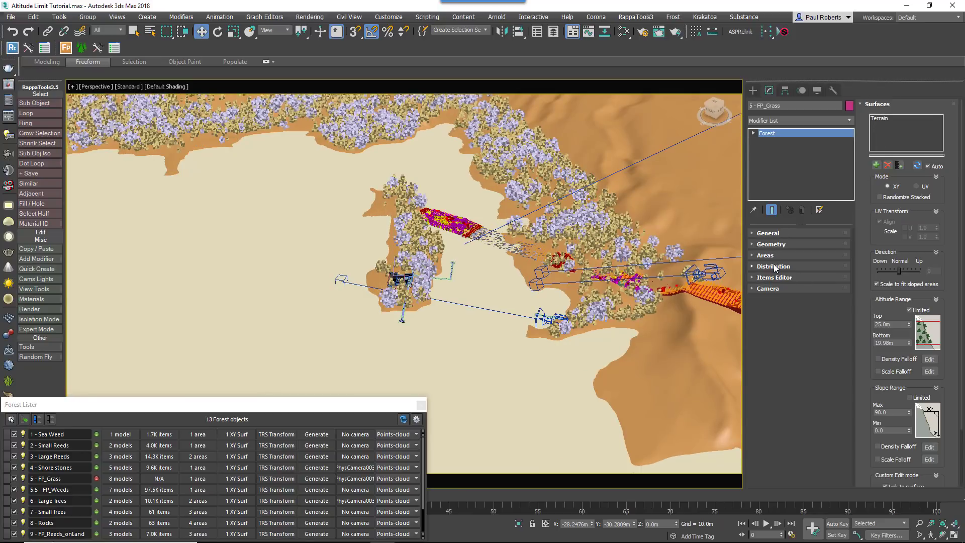
middle_drag(647, 322, 629, 310)
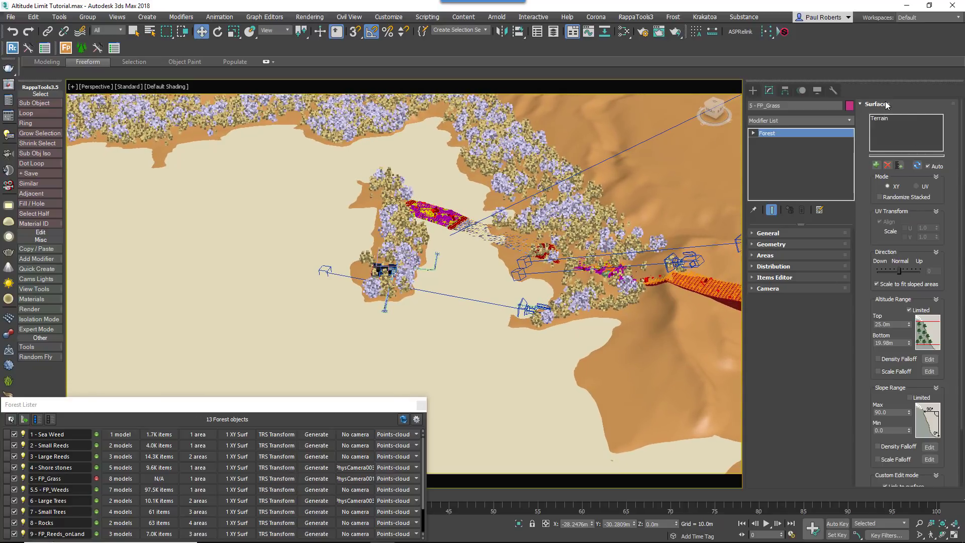
alt+middle_drag(385, 300, 280, 303)
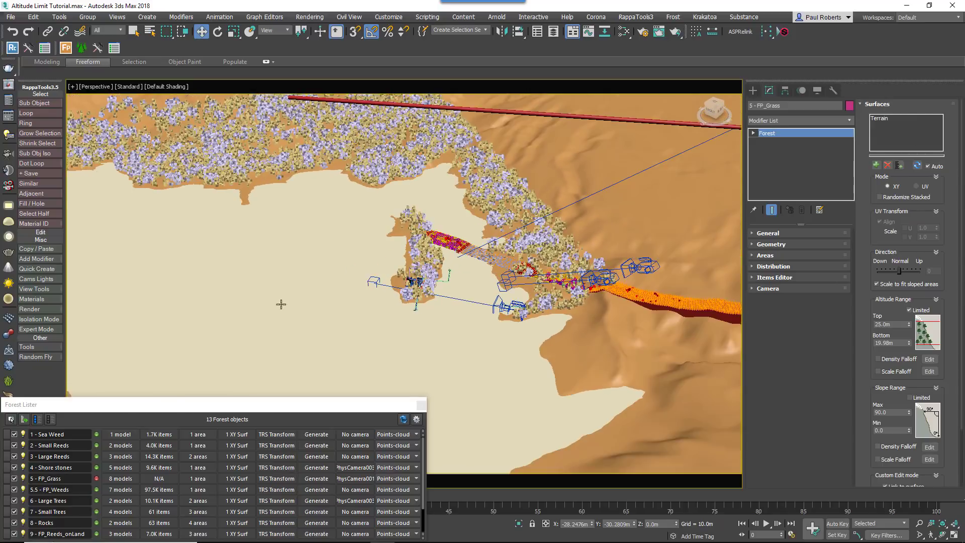
scroll(519, 307, up, 2)
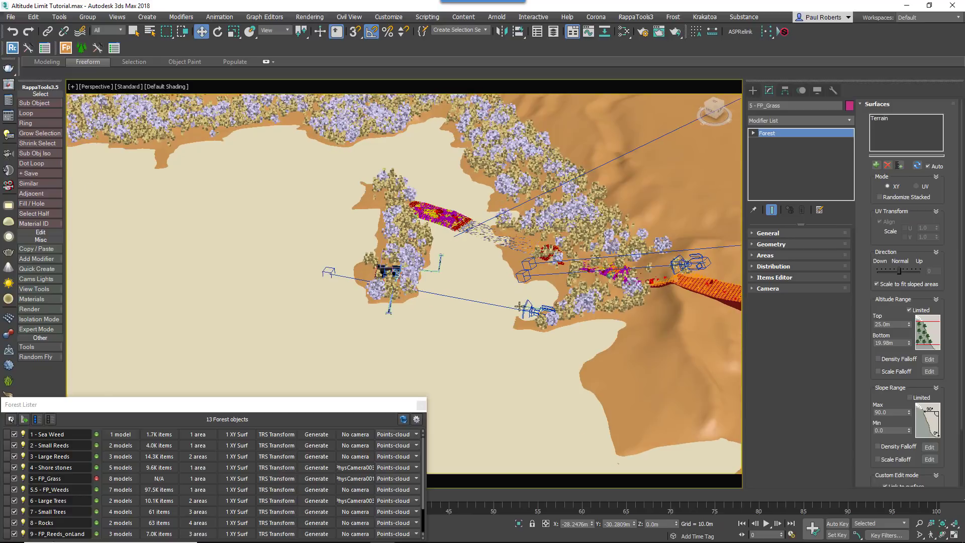
middle_drag(518, 306, 458, 300)
click(886, 104)
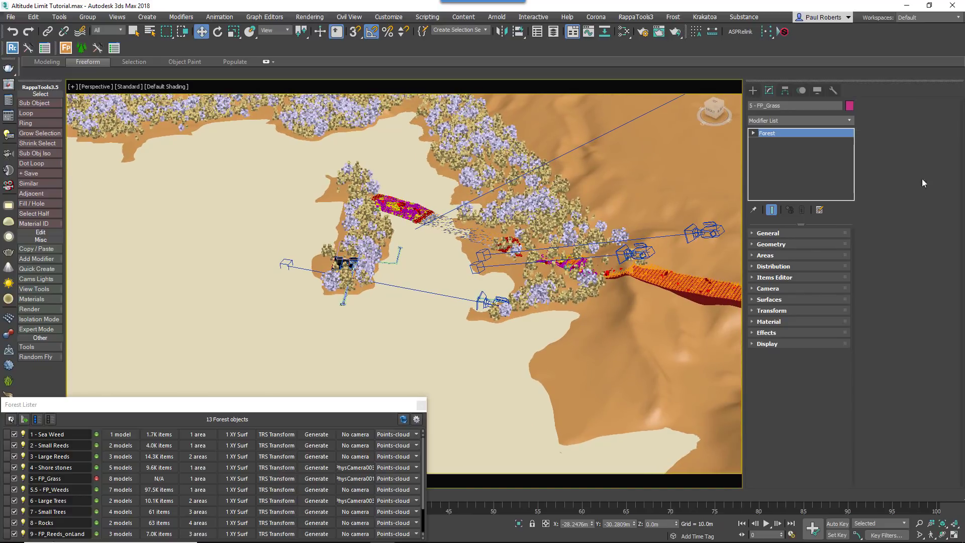
click(767, 288)
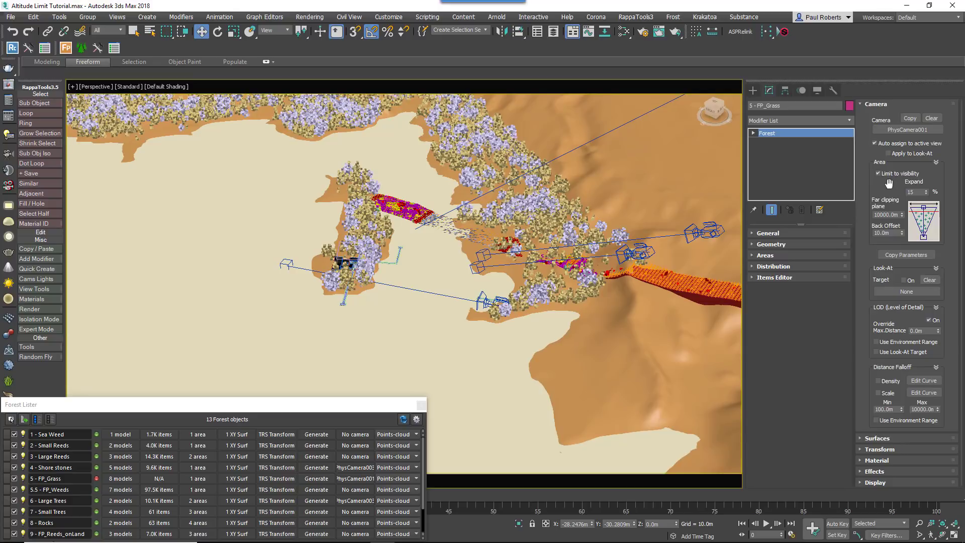
double_click(883, 215)
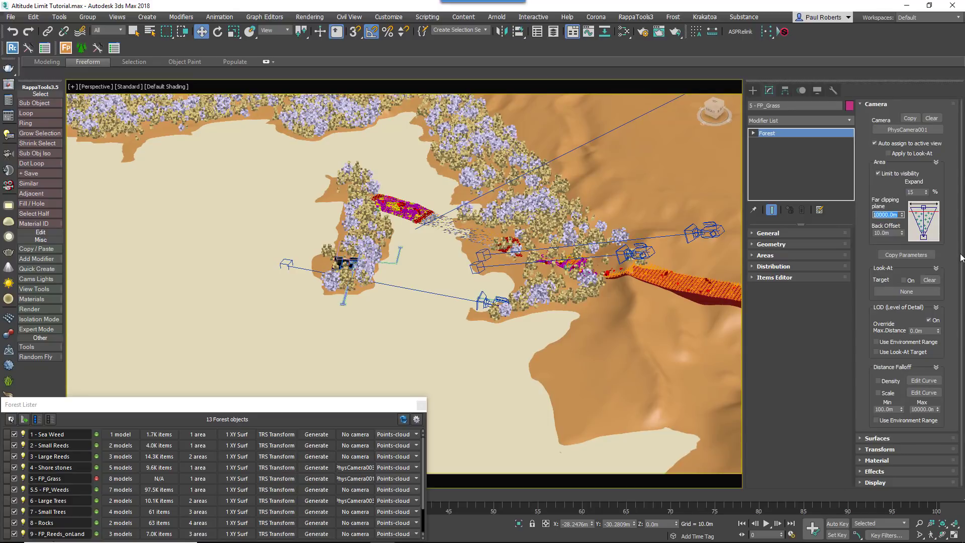
text(500)
key(Return)
Enable camera distance density falloff for FP_Grass with a 200 m maximum and lower the falloff curve's end point to near zero
scroll(346, 287, up, 2)
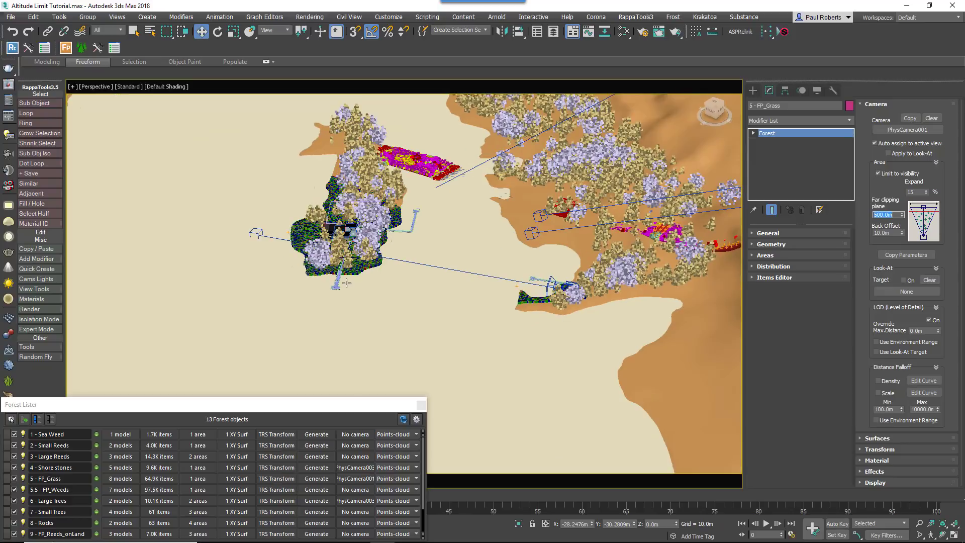
scroll(327, 254, up, 2)
middle_drag(450, 271, 405, 286)
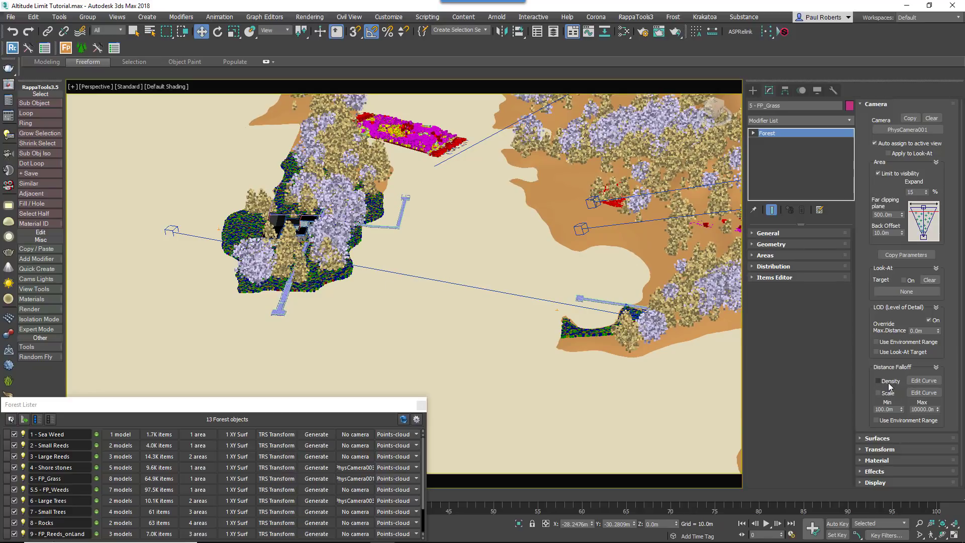
click(889, 385)
double_click(919, 409)
text(200)
key(Return)
click(933, 382)
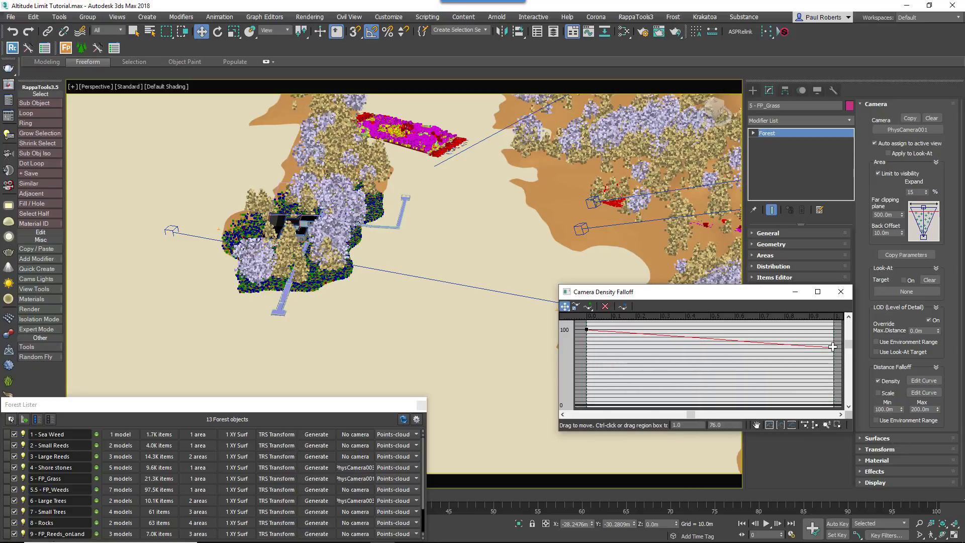
drag(834, 396, 833, 402)
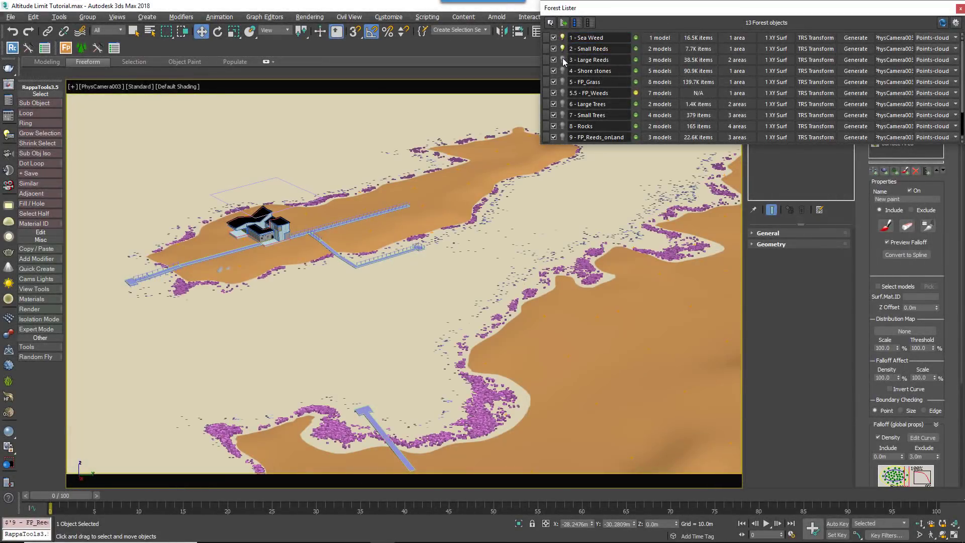
Make the hidden Forest objects from 3 - Large Reeds through 9 - FP_Reeds_onLand visible
click(562, 60)
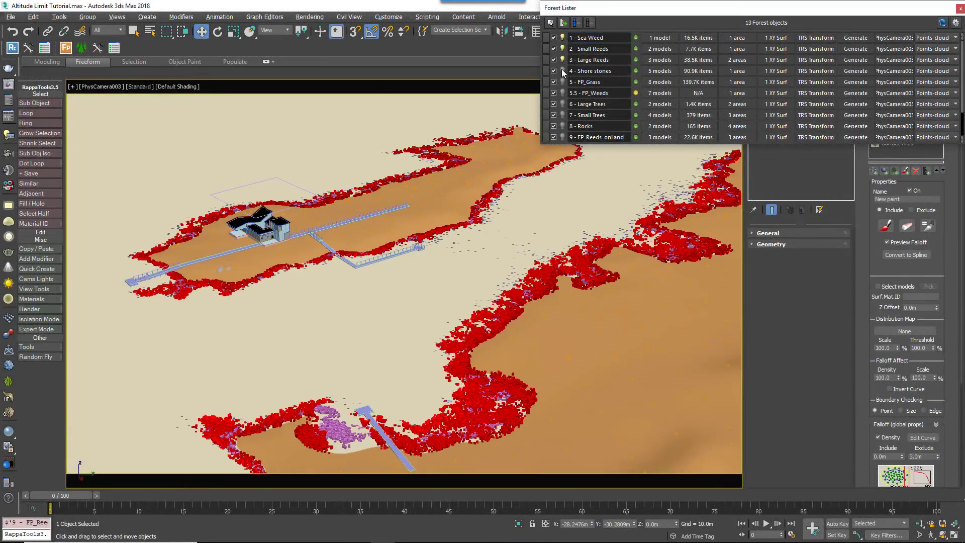
click(562, 70)
click(562, 82)
click(563, 93)
click(562, 104)
click(562, 115)
click(563, 126)
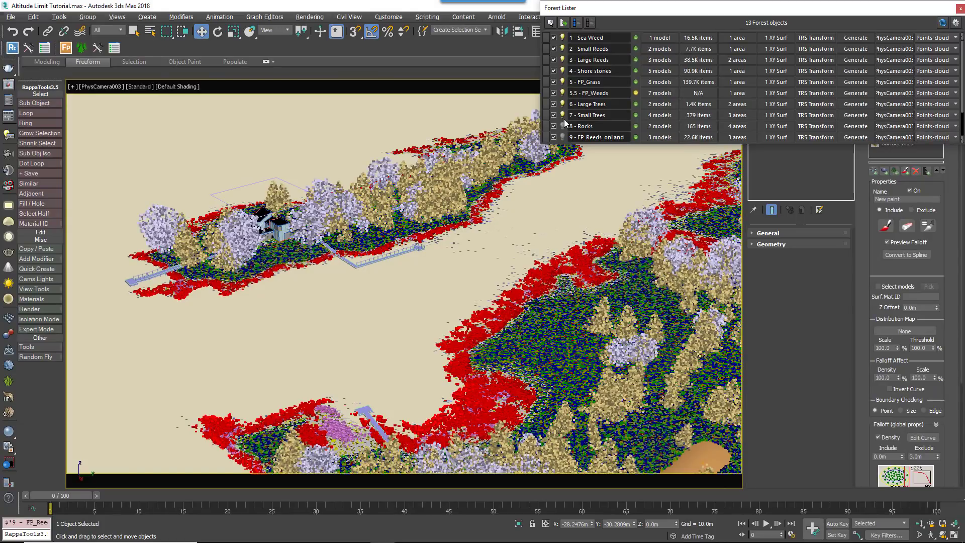
click(563, 137)
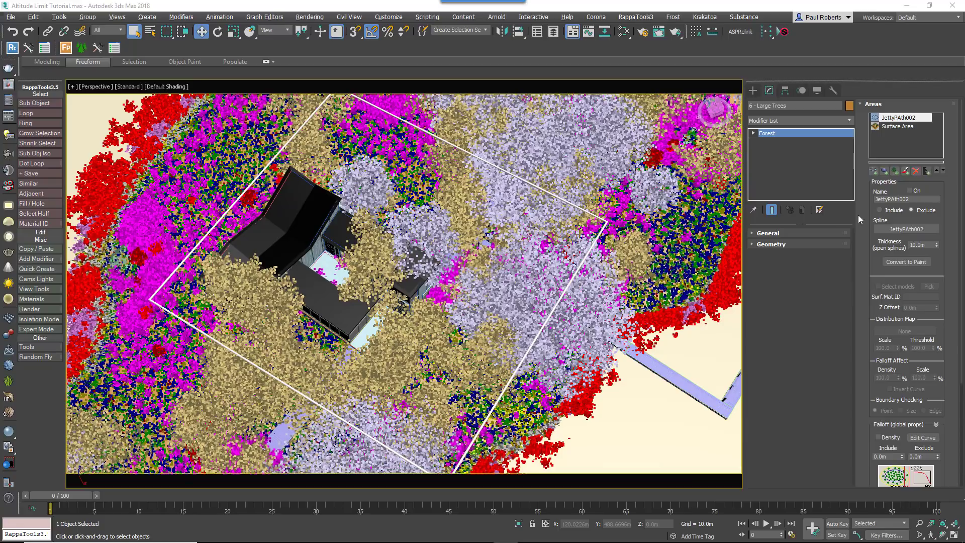
Add an exclude spline area to 6 - Large Trees using the rectangular spline around the house
click(874, 173)
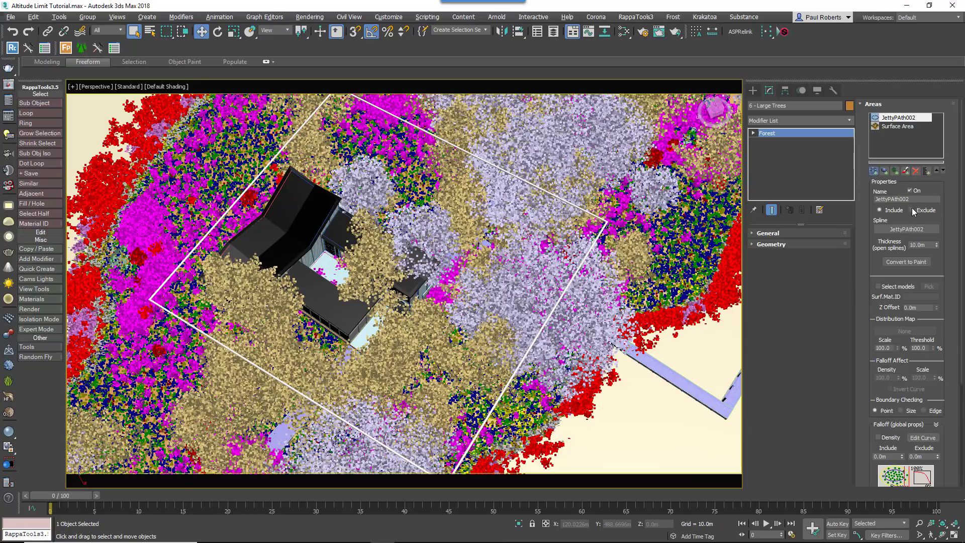
click(911, 210)
click(908, 229)
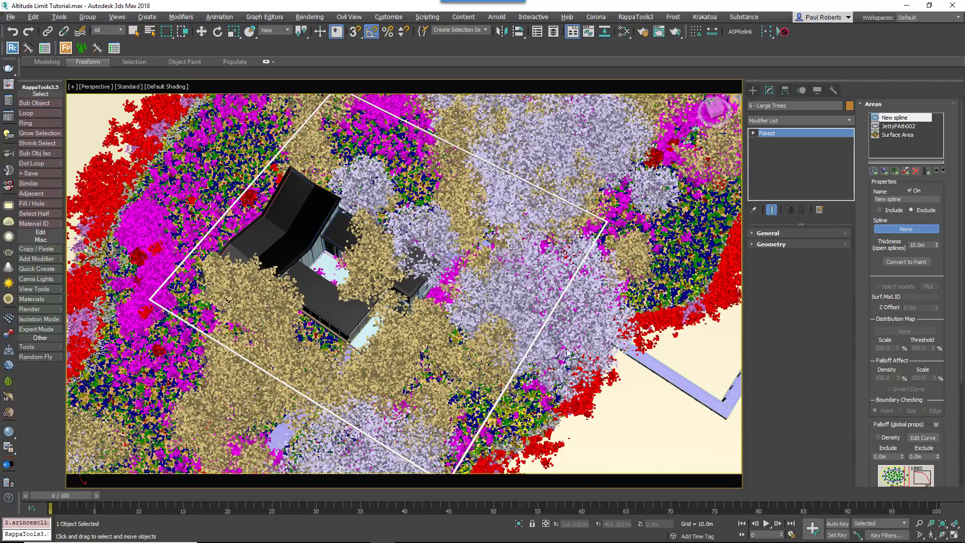
click(599, 397)
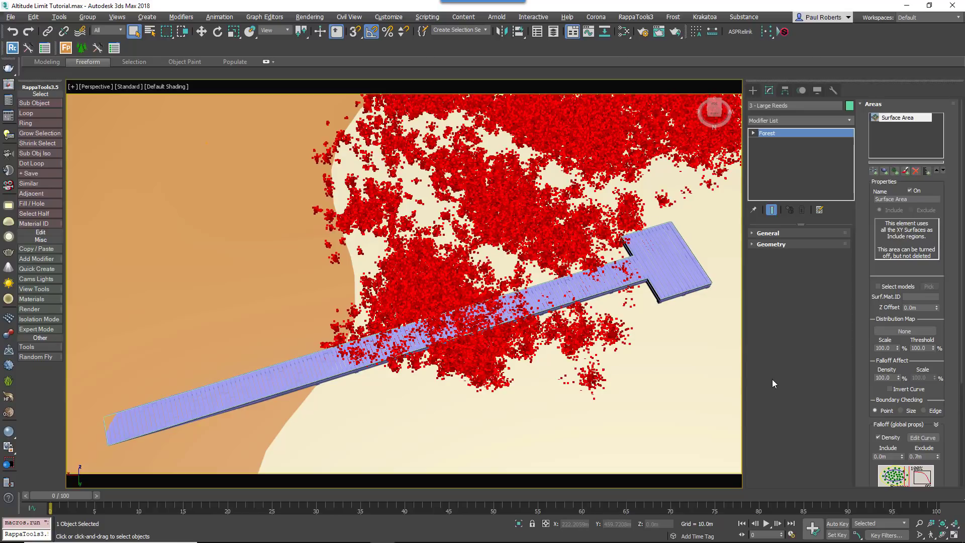
Add an exclude spline area to 3 - Large Reeds using the JettyPAth001 spline
click(874, 171)
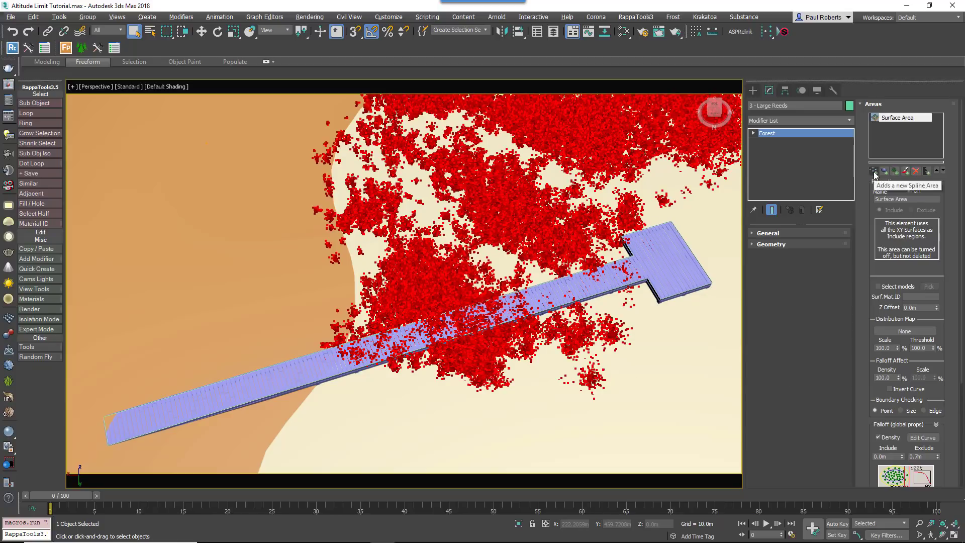
click(925, 211)
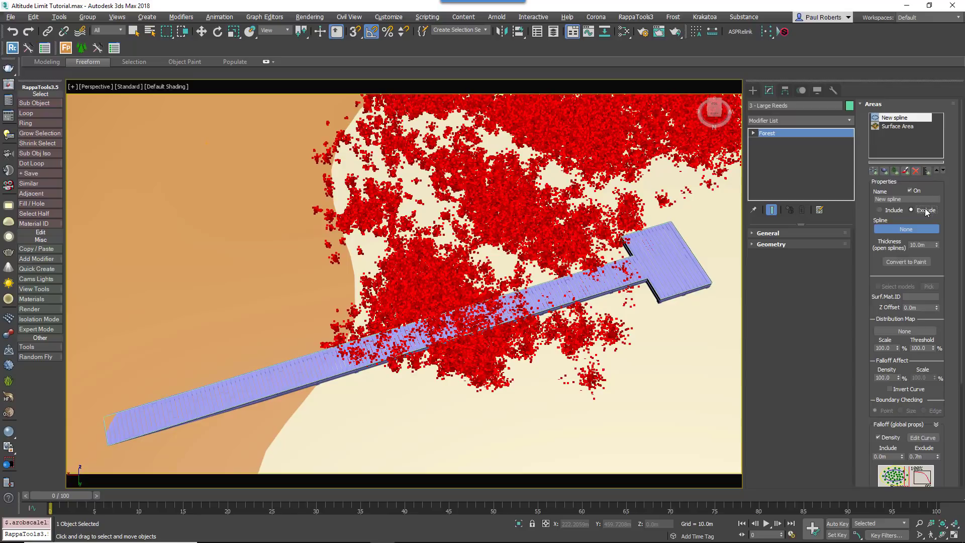
click(681, 292)
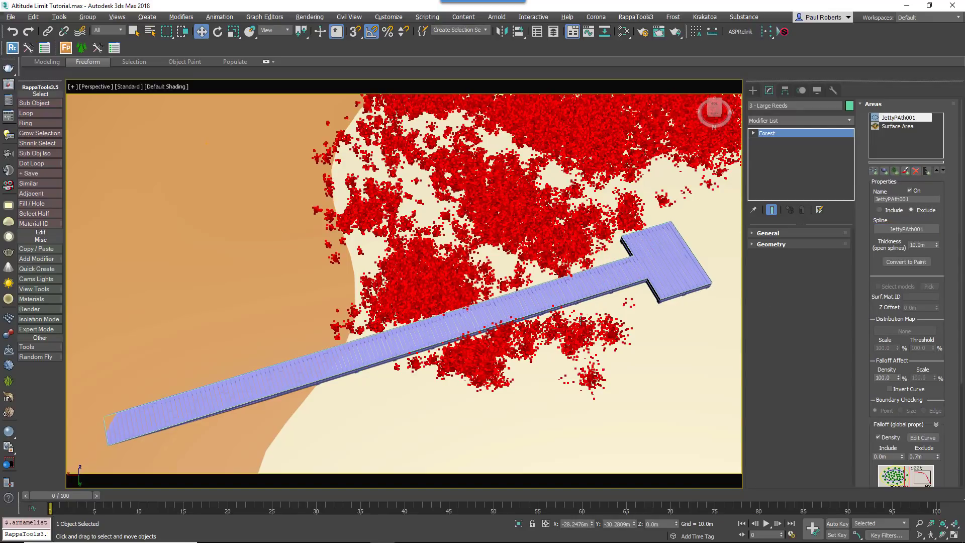
Looking through PhysCamera001, add an exclude paint area to the Large Reeds and set the brush's maximum size to 8 m
key(c)
double_click(465, 204)
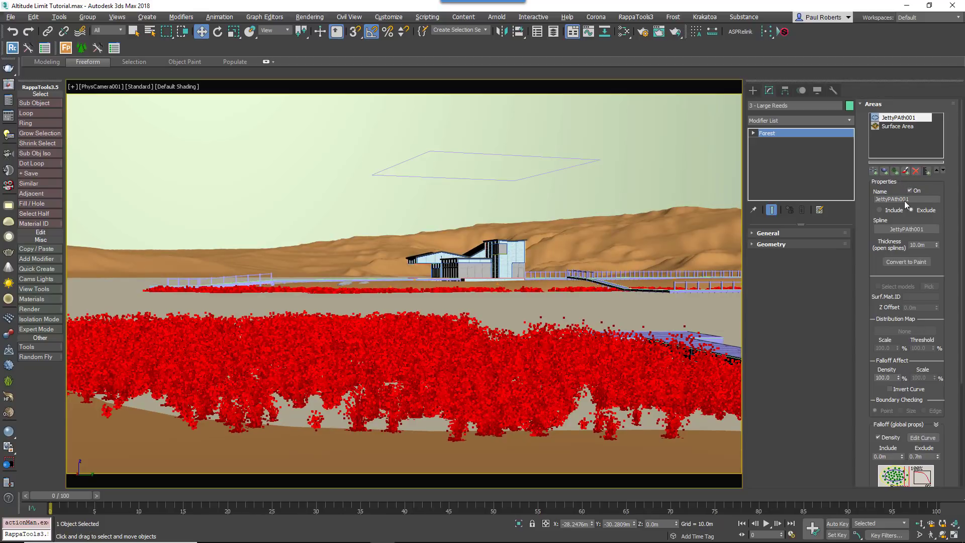
click(905, 172)
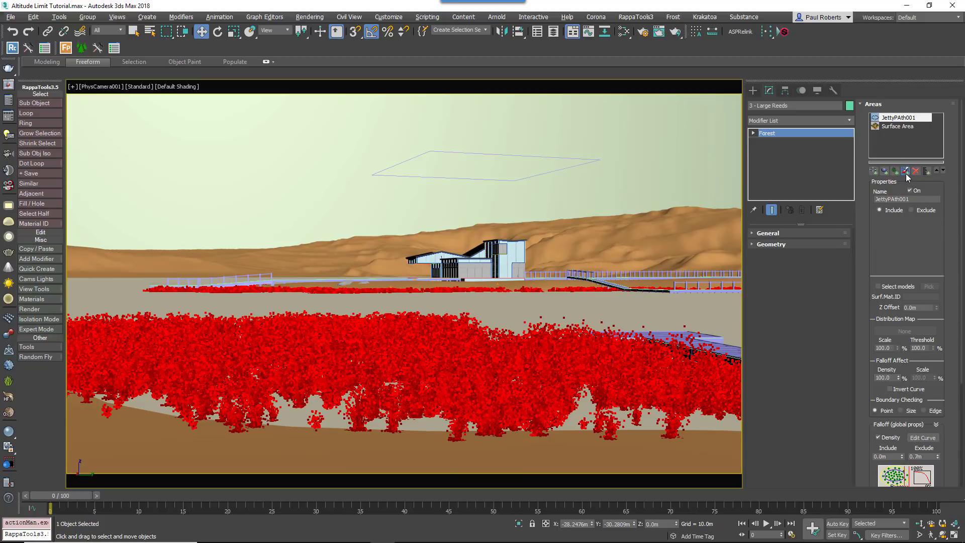
click(927, 211)
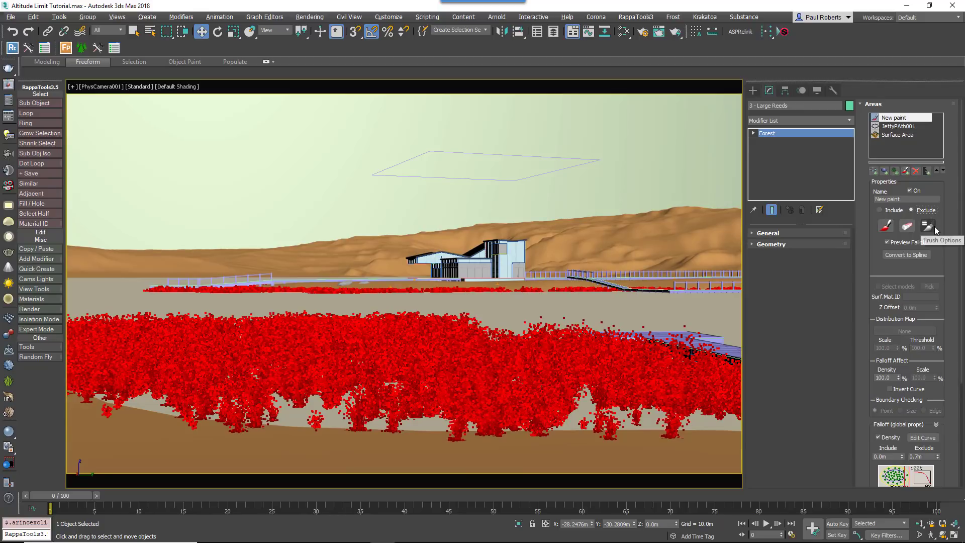
click(928, 226)
drag(483, 217, 668, 86)
click(655, 109)
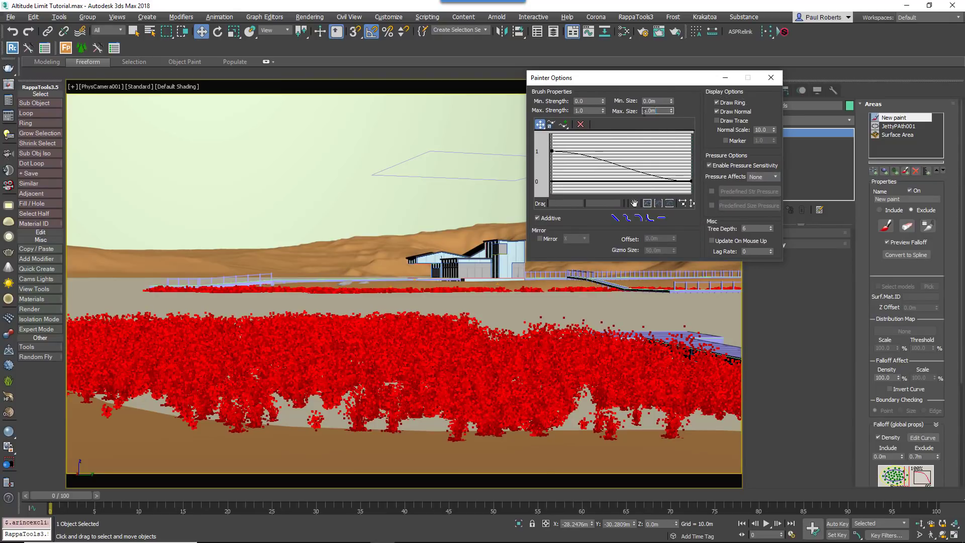
text(8)
key(Return)
Paint out the Large Reeds across the centre foreground to clear the view to the house, closing the painter options when done
click(886, 229)
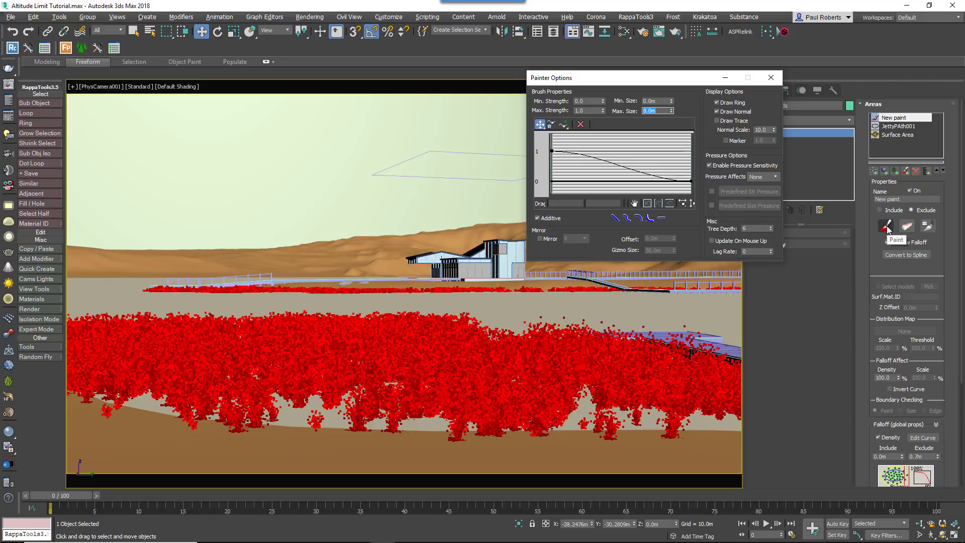
click(886, 227)
mouse_move(470, 421)
mouse_down()
mouse_move(431, 394)
mouse_move(340, 427)
mouse_up()
mouse_move(402, 332)
mouse_down()
mouse_move(392, 387)
mouse_move(409, 340)
mouse_move(583, 334)
mouse_move(384, 336)
mouse_up()
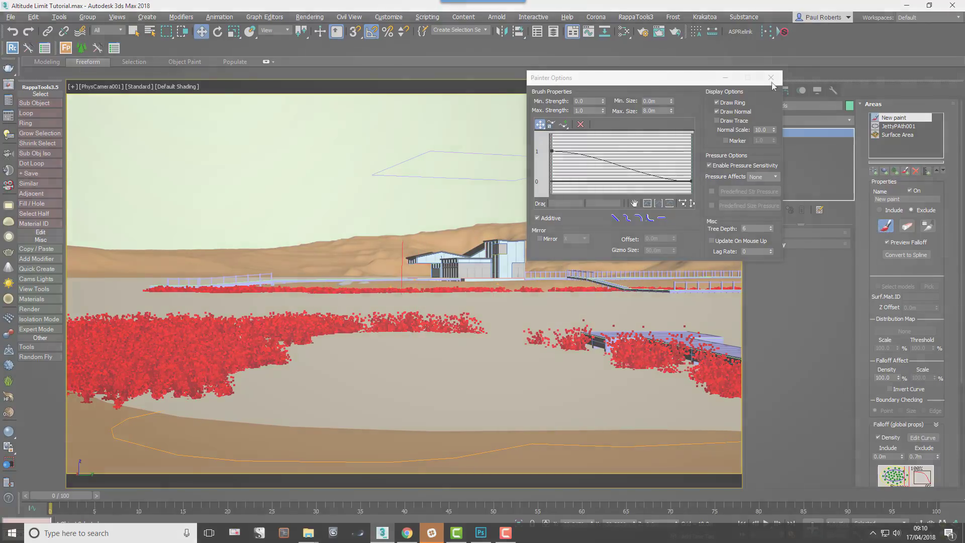
click(772, 79)
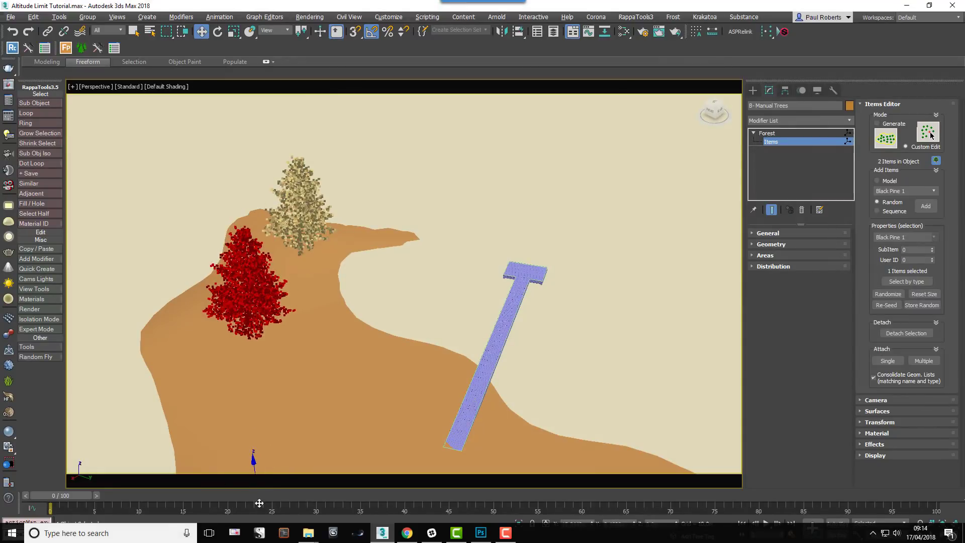
Rotate the selected Black Pine 1 item in the B- Manual Trees object
click(217, 32)
scroll(307, 374, down, 4)
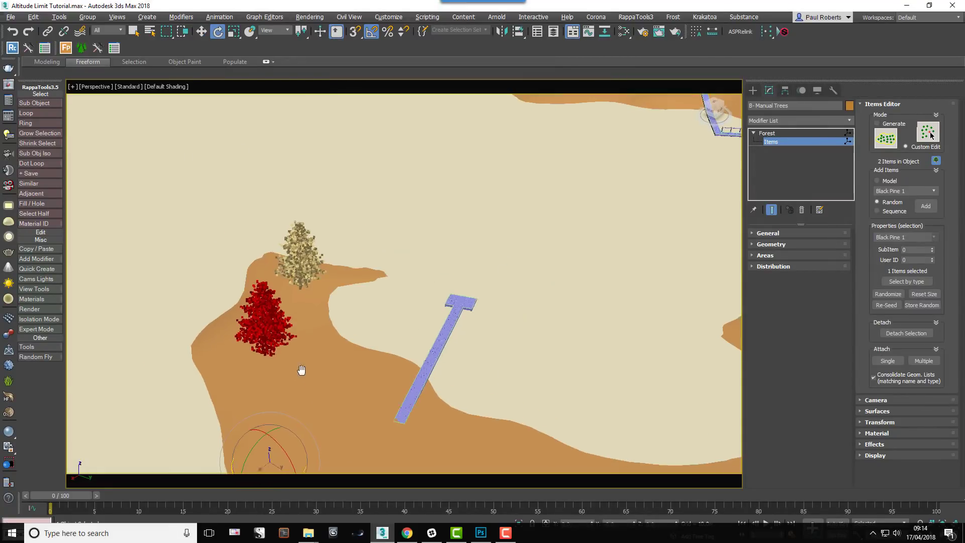
drag(269, 454, 296, 445)
key(w)
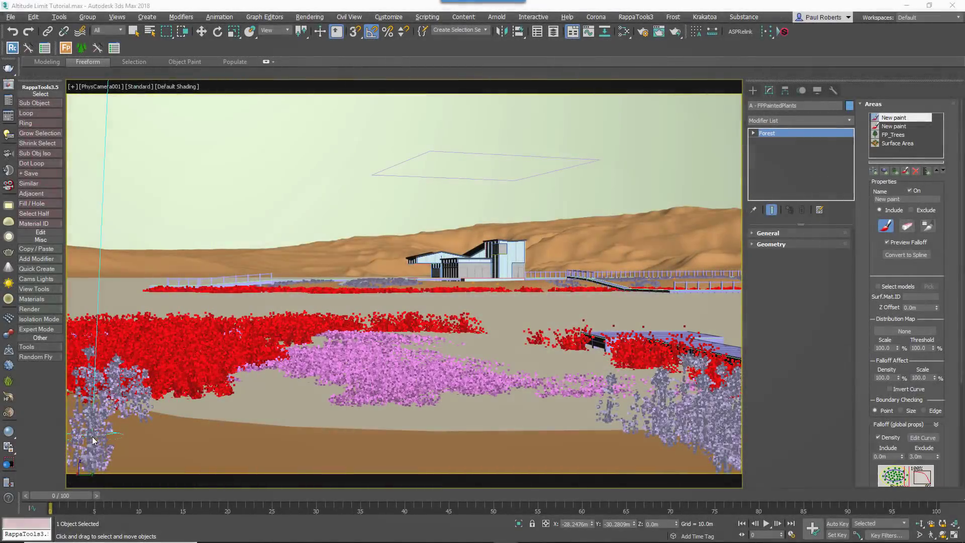
Paint more A - FPPaintedPlants into both foreground corners of the PhysCamera001 view and end painting
click(113, 448)
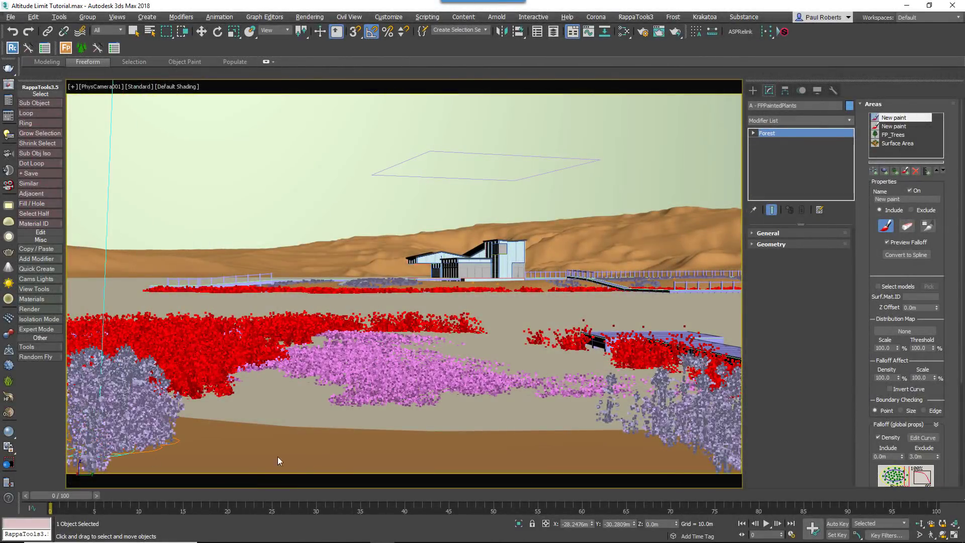
mouse_move(659, 450)
mouse_down()
mouse_move(648, 452)
mouse_move(712, 431)
mouse_move(711, 447)
mouse_move(630, 479)
mouse_up()
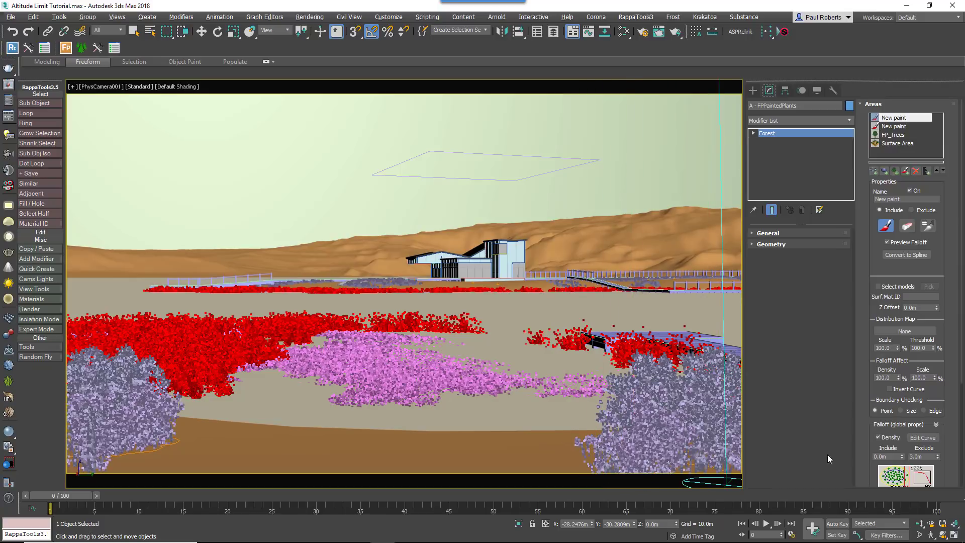
click(885, 226)
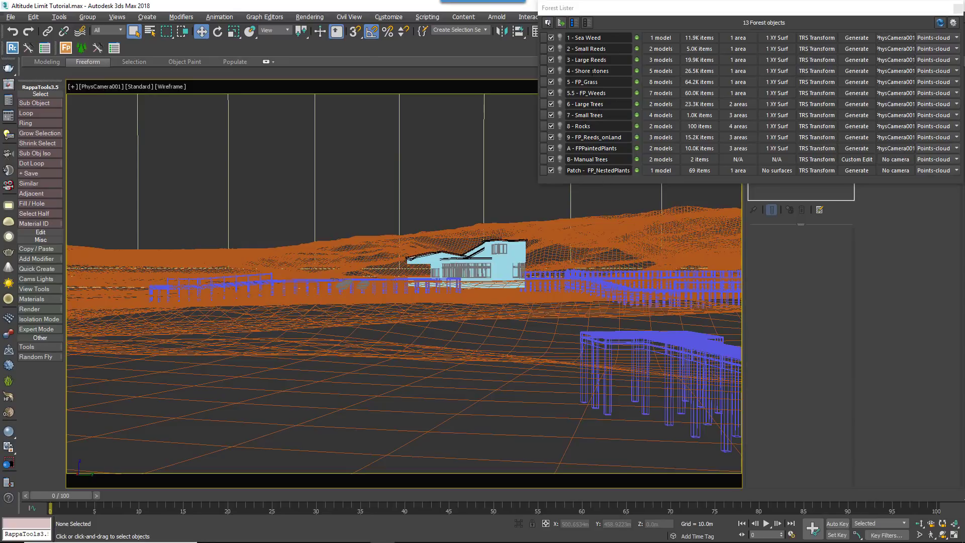
Show the Forest Pack objects from 1 - Sea Weed through 9 - FP_Reeds_onLand in the PhysCamera001 view
click(559, 37)
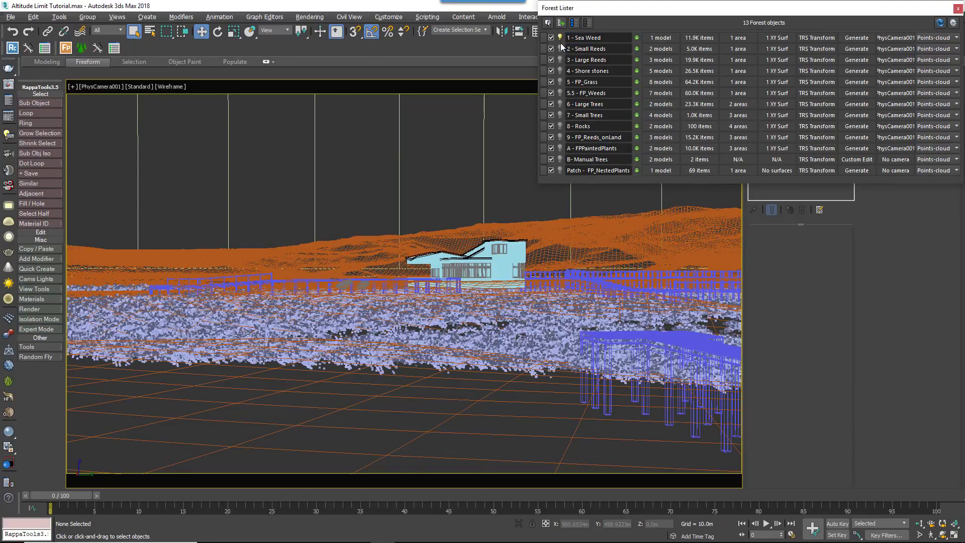
click(560, 59)
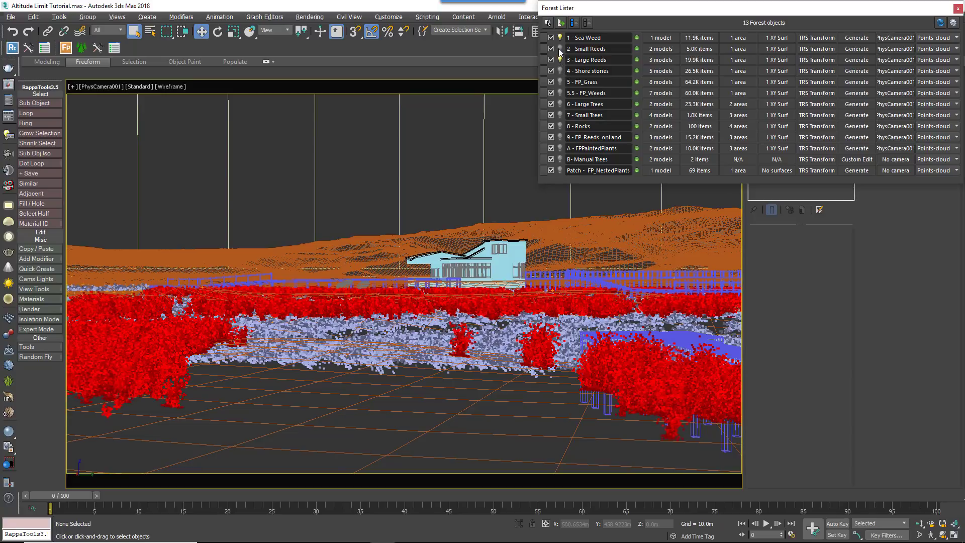
click(560, 49)
click(560, 70)
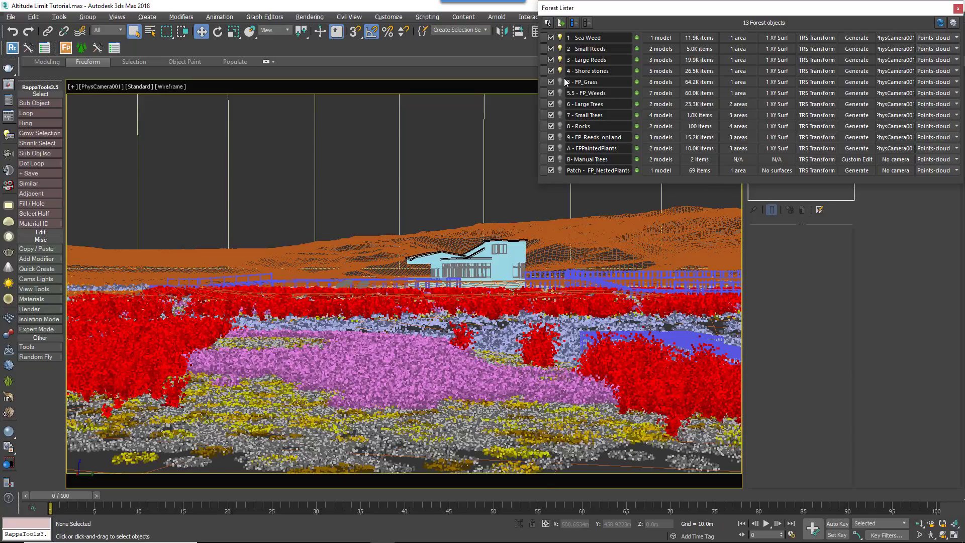
click(560, 82)
click(560, 92)
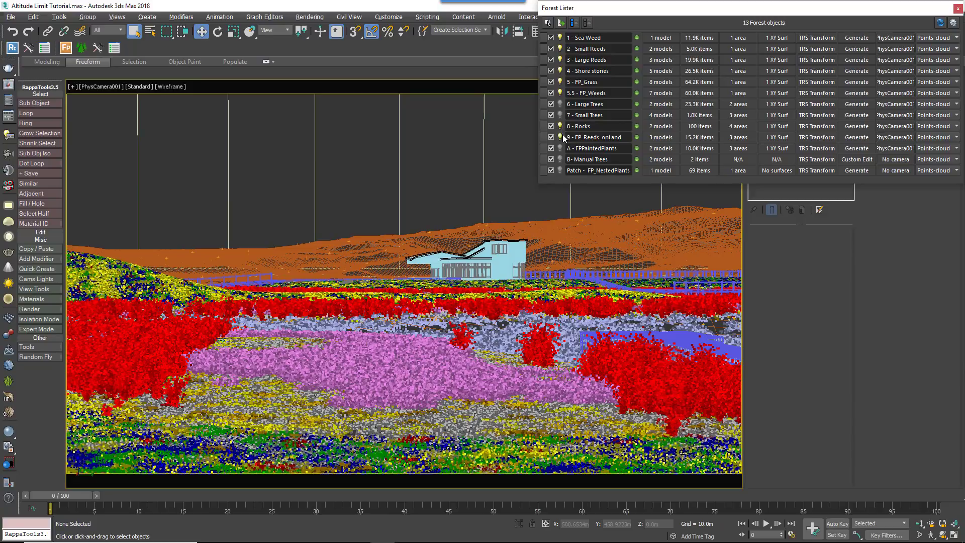
click(560, 137)
click(560, 115)
click(560, 104)
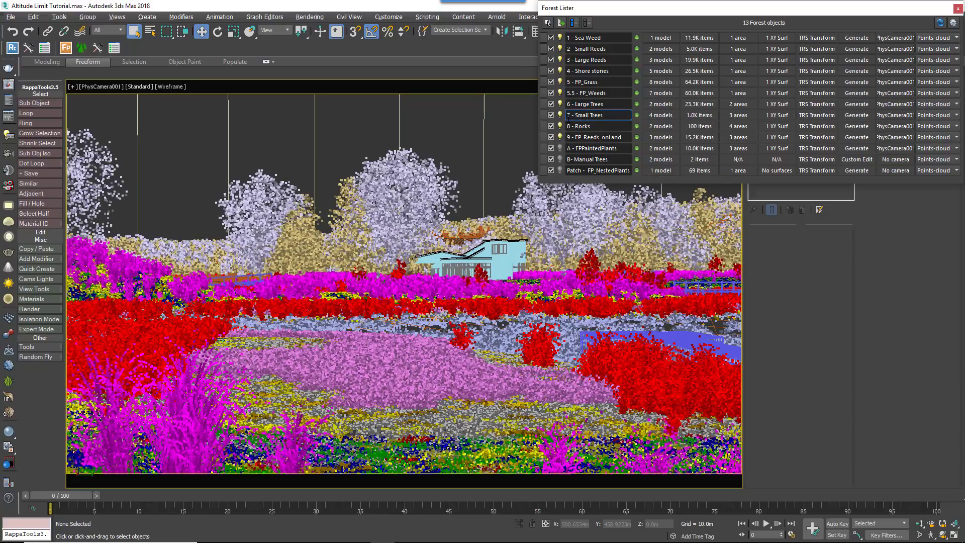
Switch the PhysCamera001 view from wireframe to default shading and close the Forest Lister
click(465, 149)
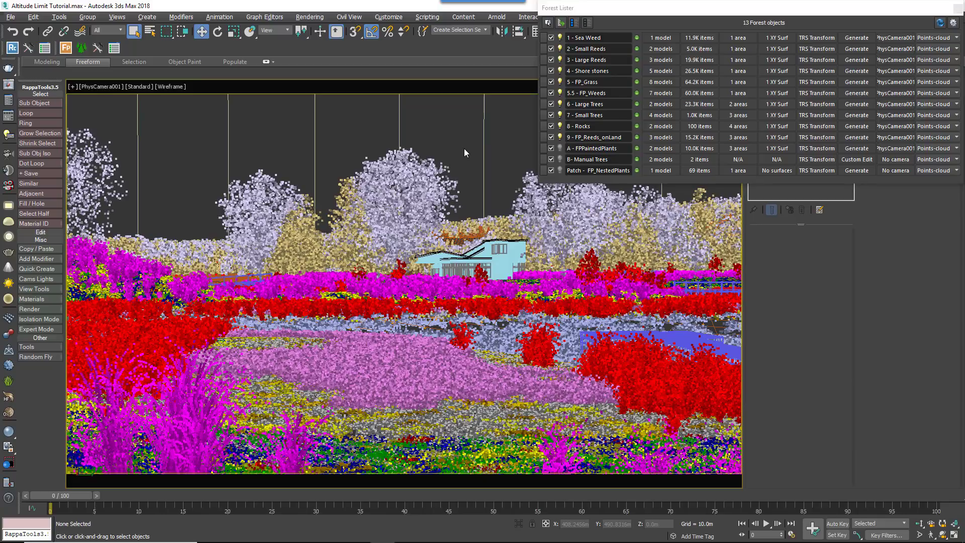
key(F3)
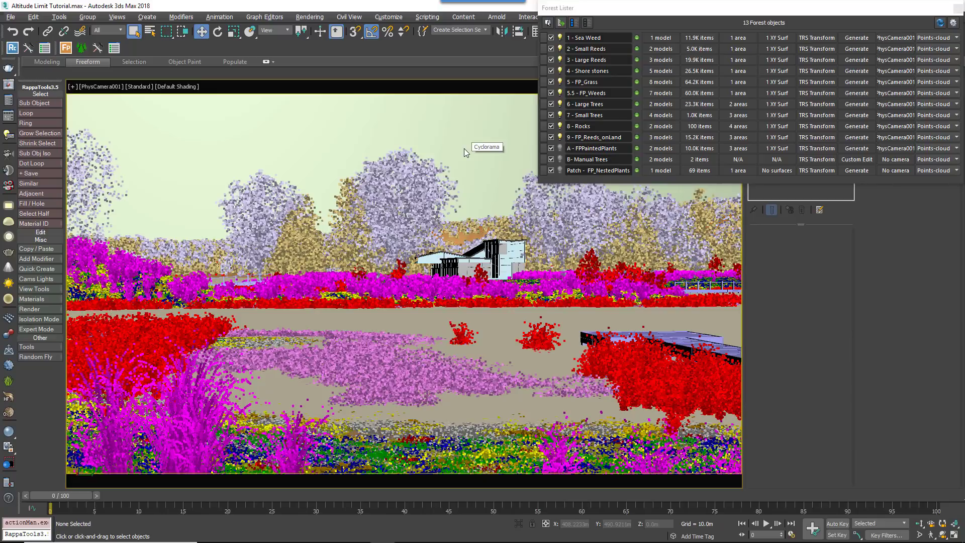
click(957, 8)
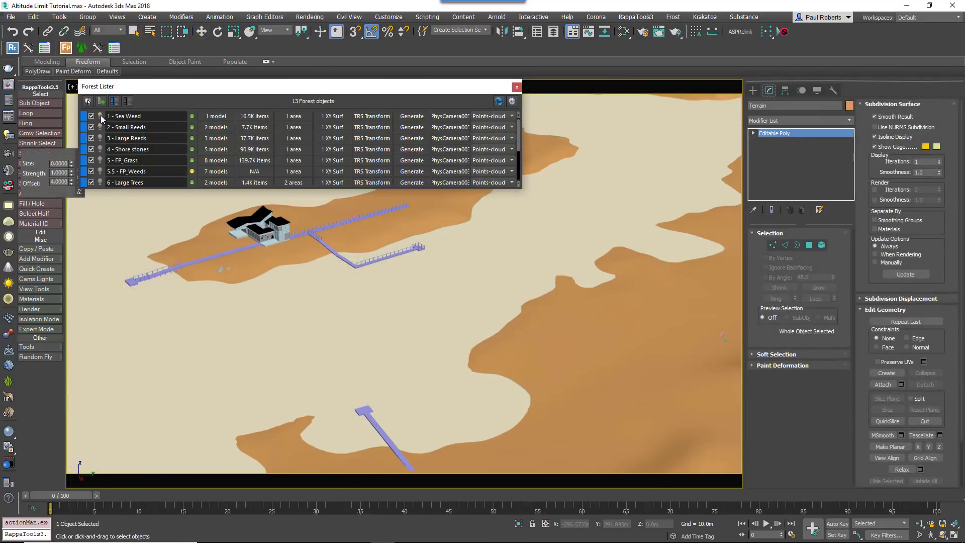
In the PhysCamera003 view, raise a curved strip of Terrain out of the water beside the near shore and show the Forest objects again
click(516, 87)
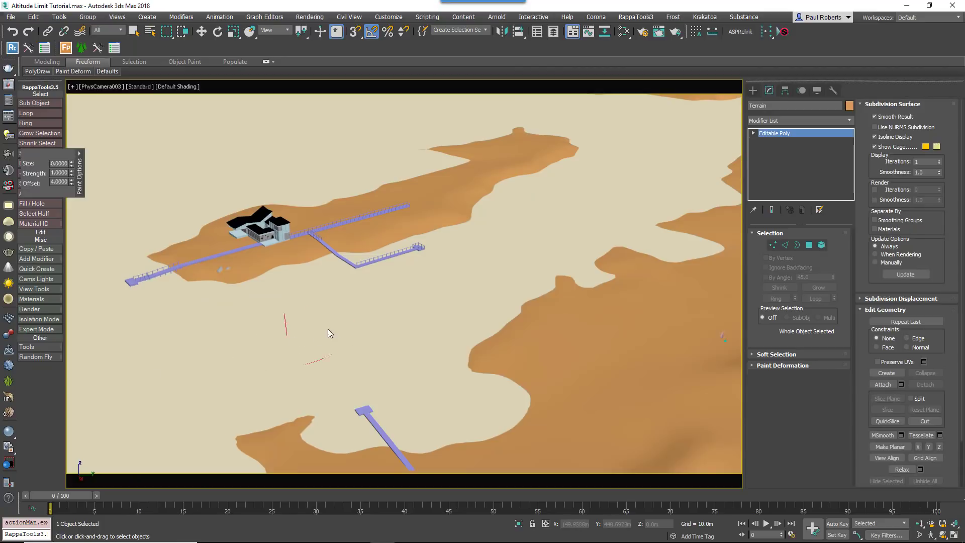
mouse_move(251, 347)
mouse_down()
mouse_move(371, 319)
mouse_move(119, 382)
mouse_move(191, 360)
mouse_move(162, 400)
mouse_move(168, 420)
mouse_move(158, 436)
mouse_move(216, 442)
mouse_up()
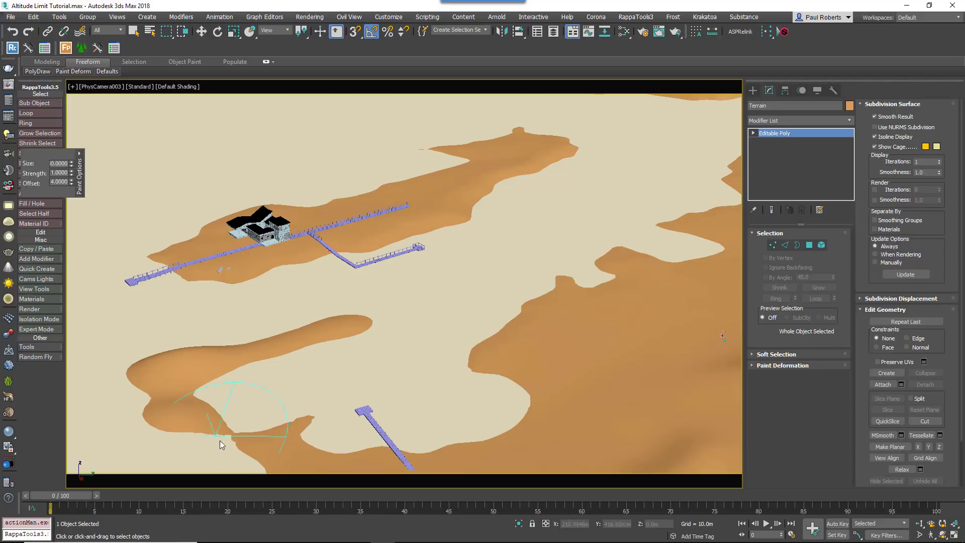
click(114, 47)
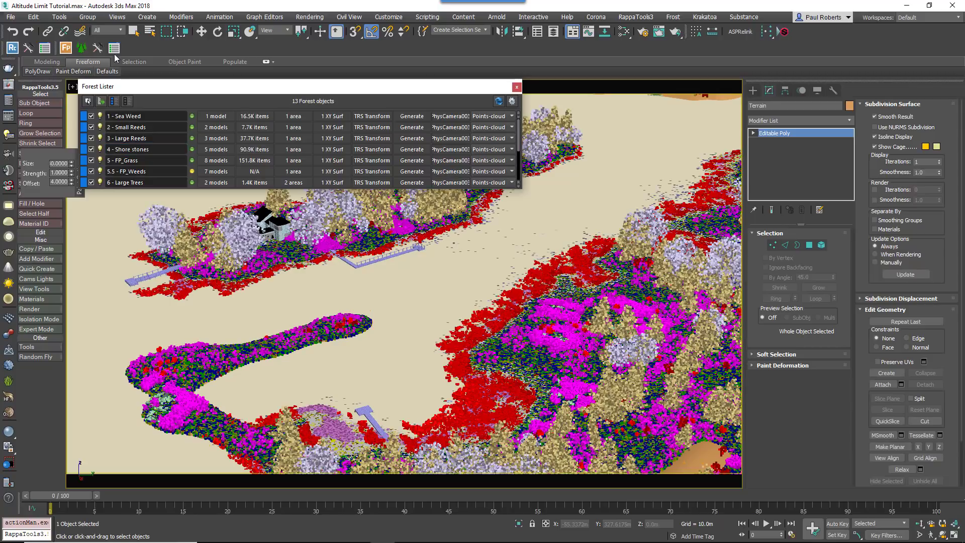
click(516, 88)
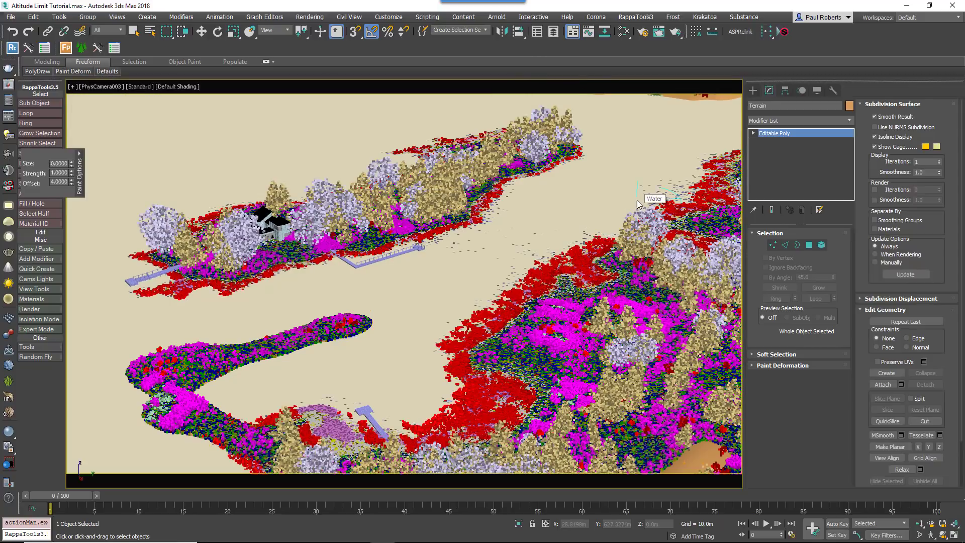
Display the Top view alongside the camera view and compare the vegetation coverage through PhysCamera001, PhysCamera002, PhysCamera004 and PhysCamera005
key(alt+w)
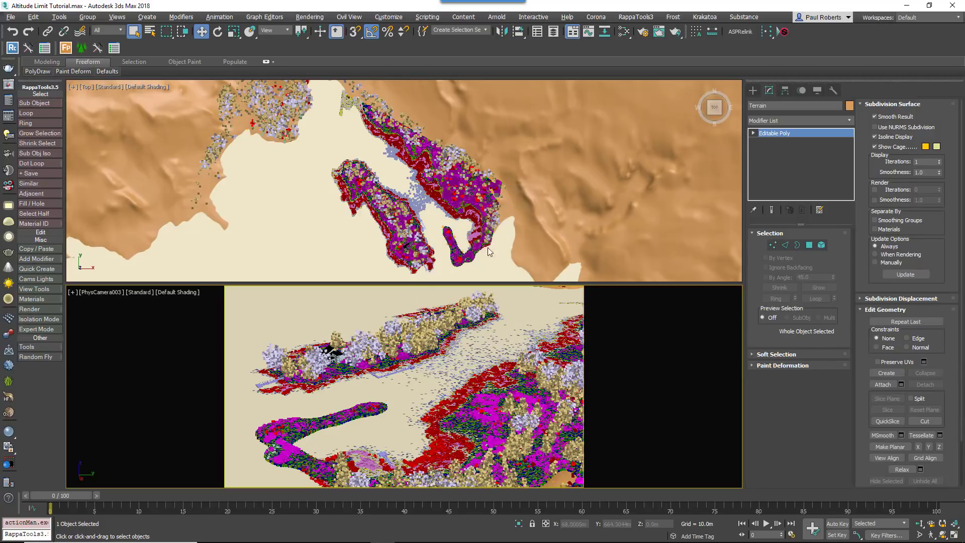
key(c)
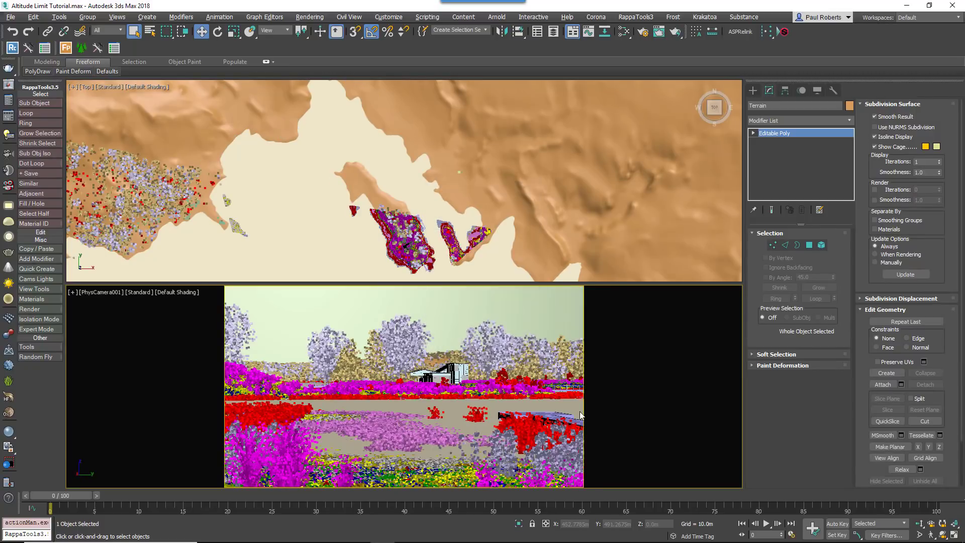
key(c)
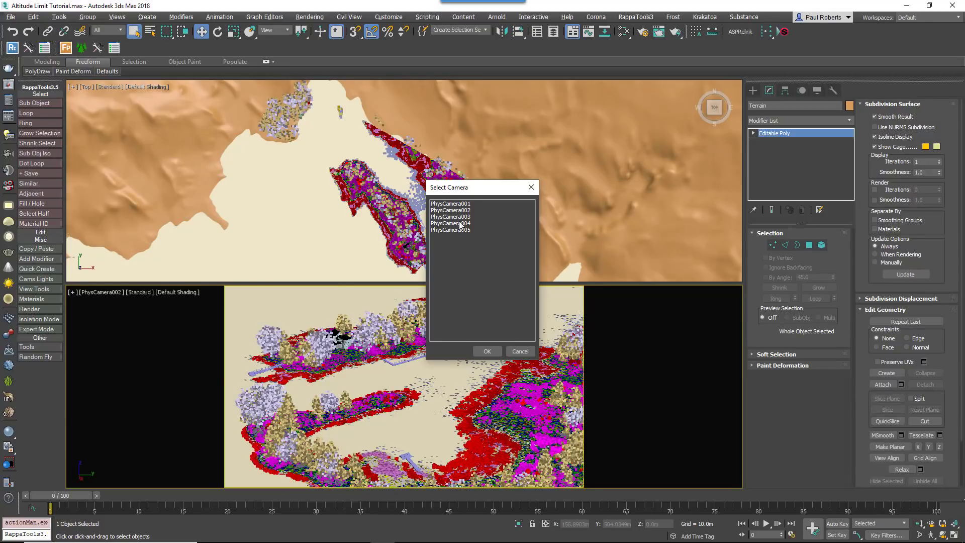
key(Return)
key(c)
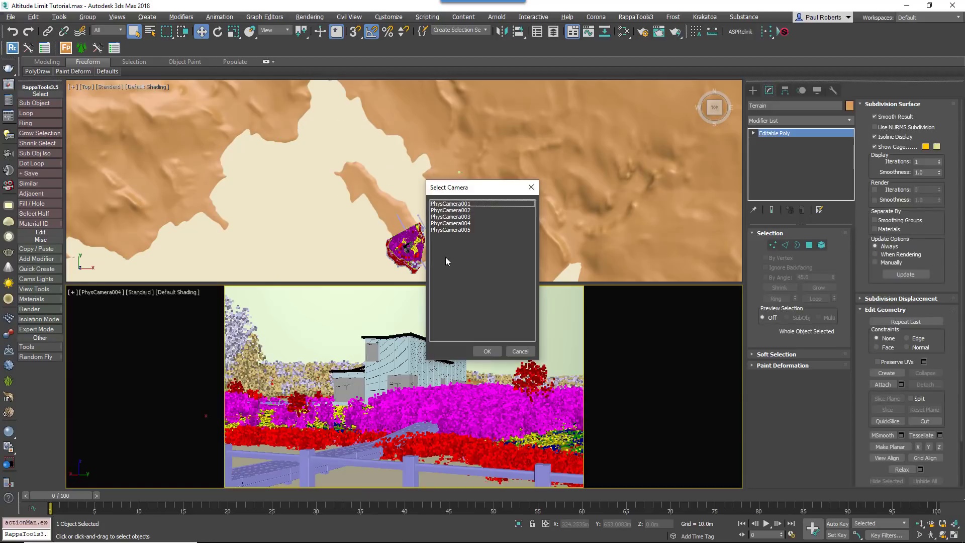
key(Return)
key(c)
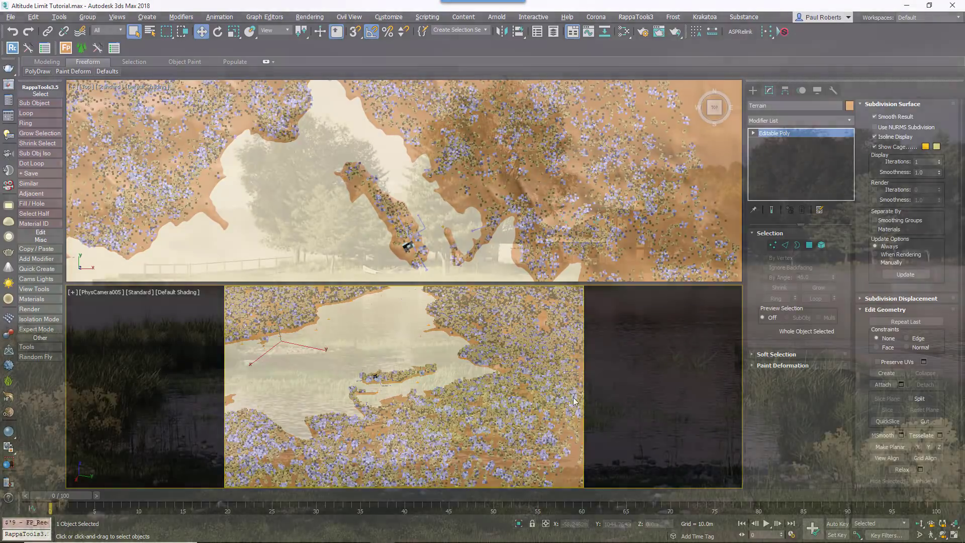